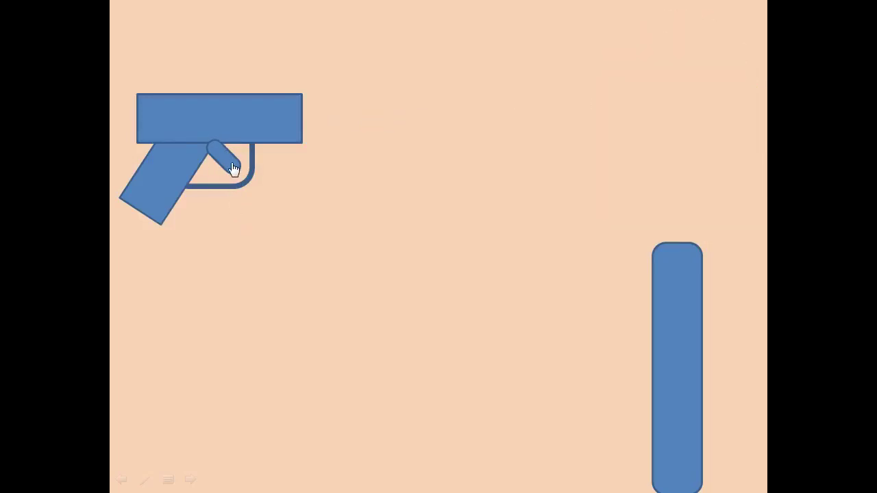
Fire the finished pistol at the target three times in the running slideshow.
left_click(233, 169)
left_click(235, 170)
left_click(233, 169)
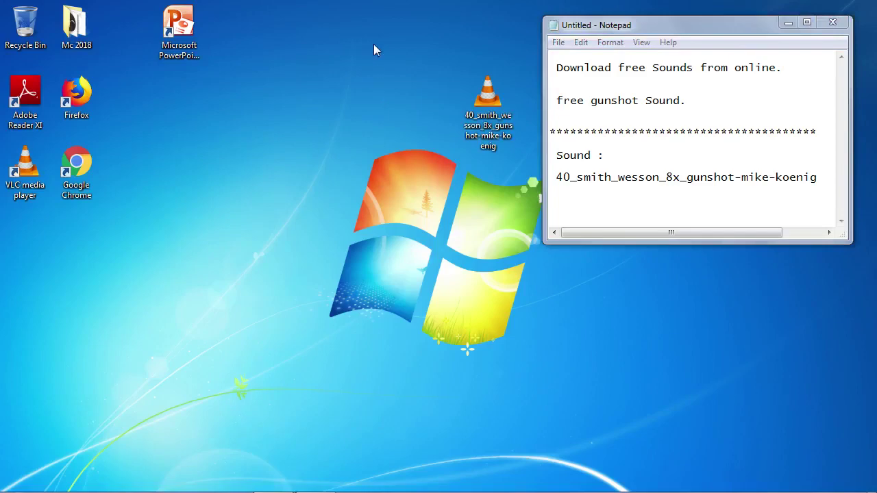
Select and play the gunshot sound file, then close the media player.
left_click_drag(399, 43, 530, 235)
left_click(469, 277)
left_click(483, 115)
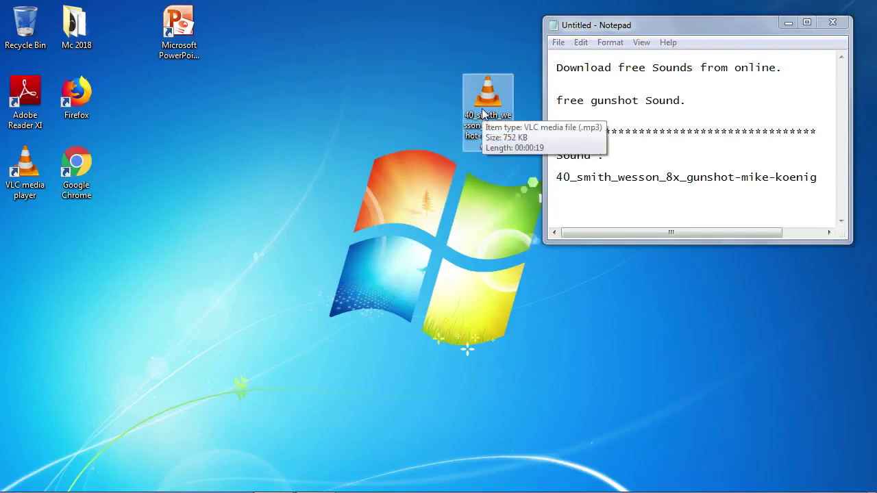
double_click(483, 114)
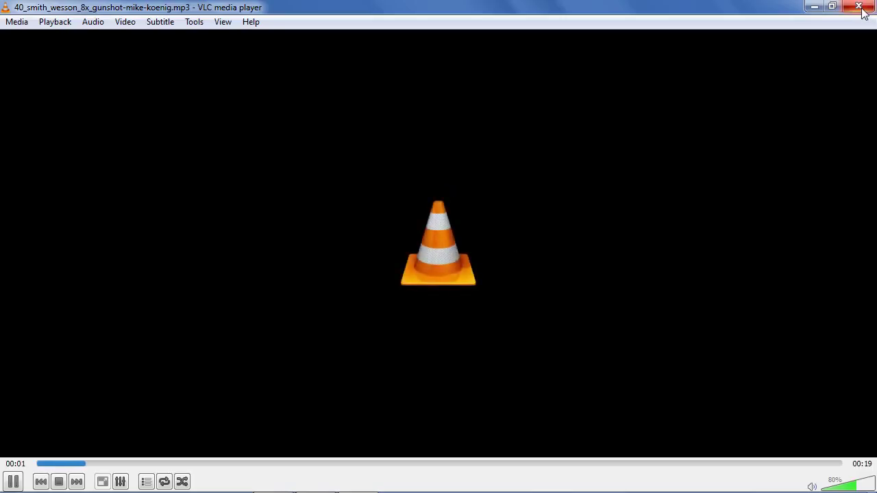
left_click(859, 6)
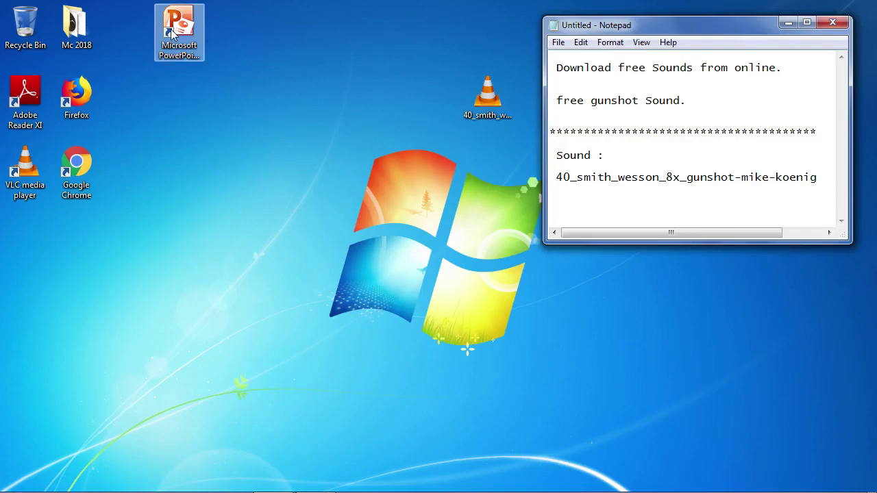
Launch PowerPoint and delete the title and subtitle placeholders from the first slide.
left_click_drag(177, 27, 176, 103)
right_click(176, 101)
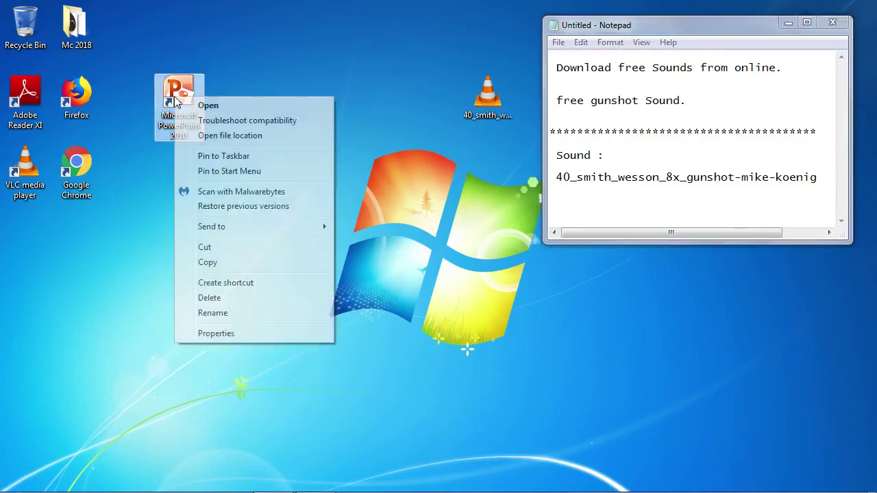
left_click(206, 106)
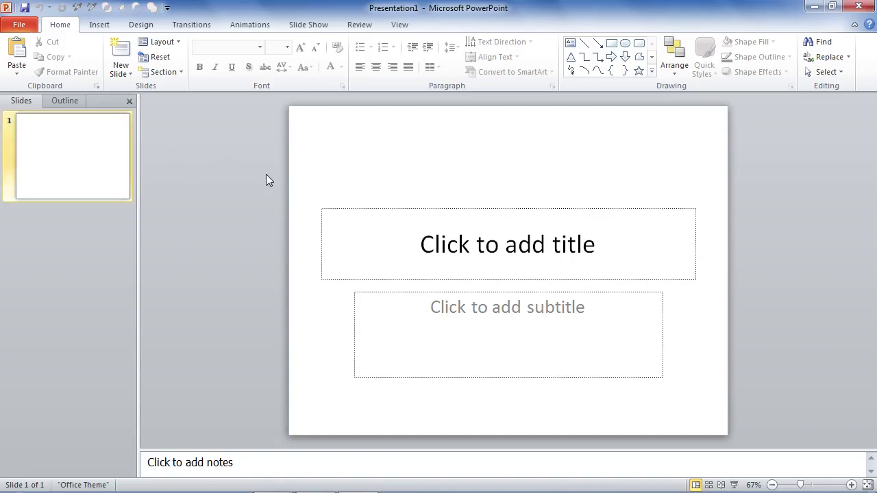
left_click_drag(263, 164, 745, 416)
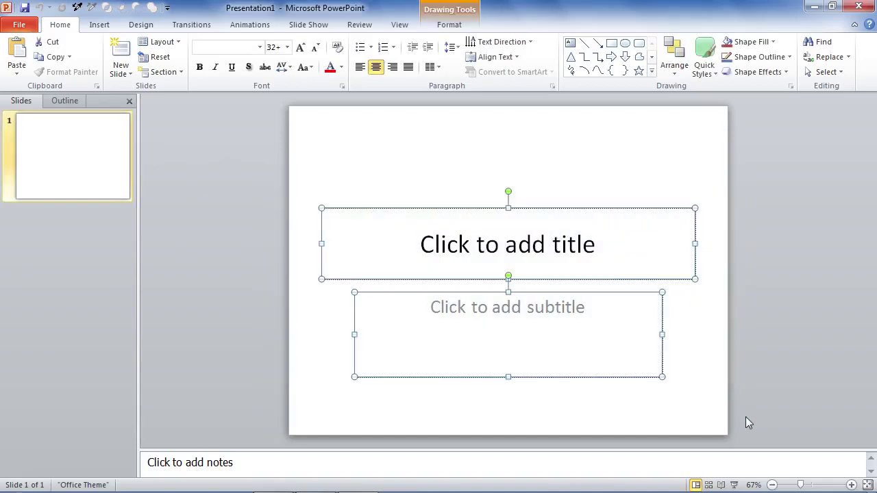
key("Delete")
Give the slide a light peach solid background fill.
right_click(368, 157)
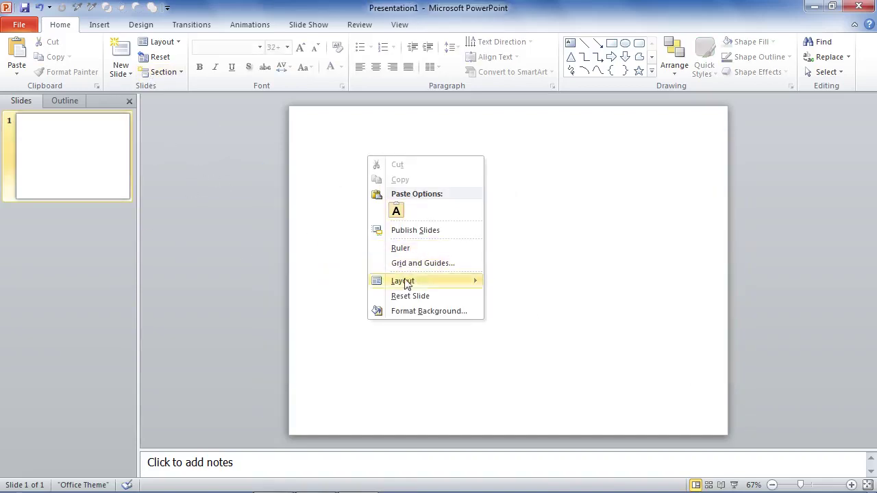
left_click(412, 313)
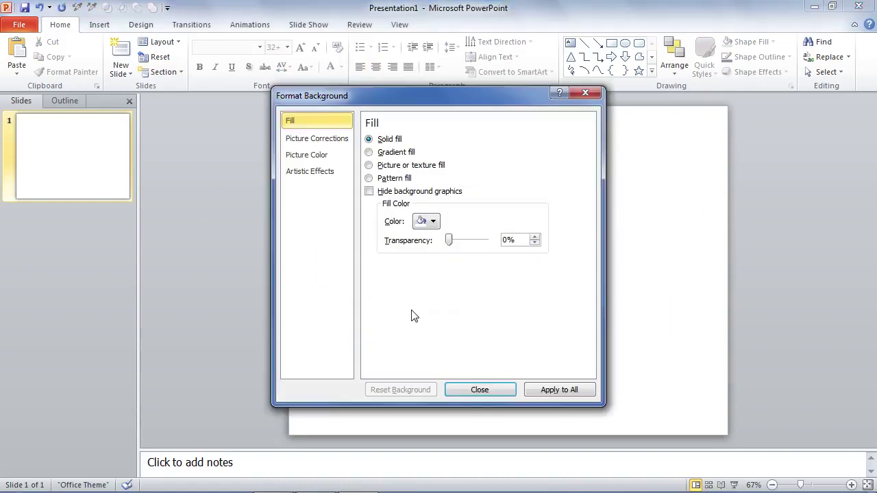
left_click(432, 222)
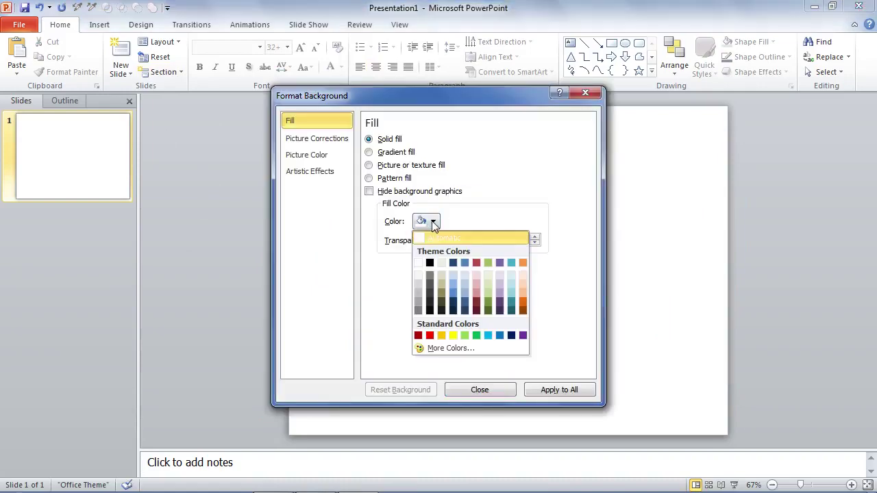
left_click(524, 285)
left_click(491, 389)
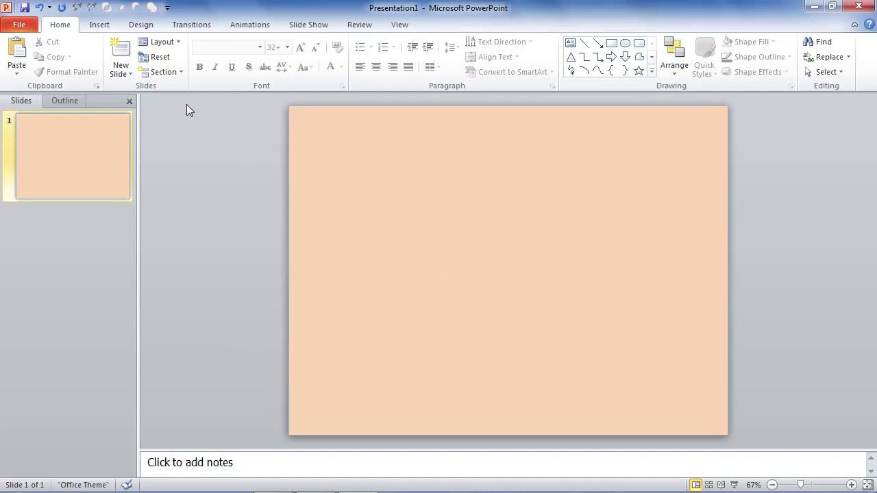
left_click(102, 28)
Draw a tall rounded-rectangle post at the slide's right side with rounder corners.
left_click(189, 55)
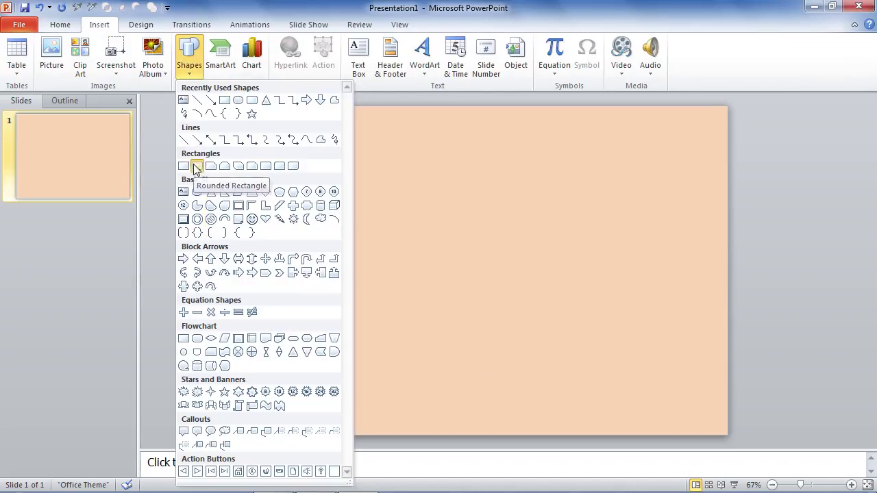
left_click(196, 166)
left_click_drag(640, 238, 673, 435)
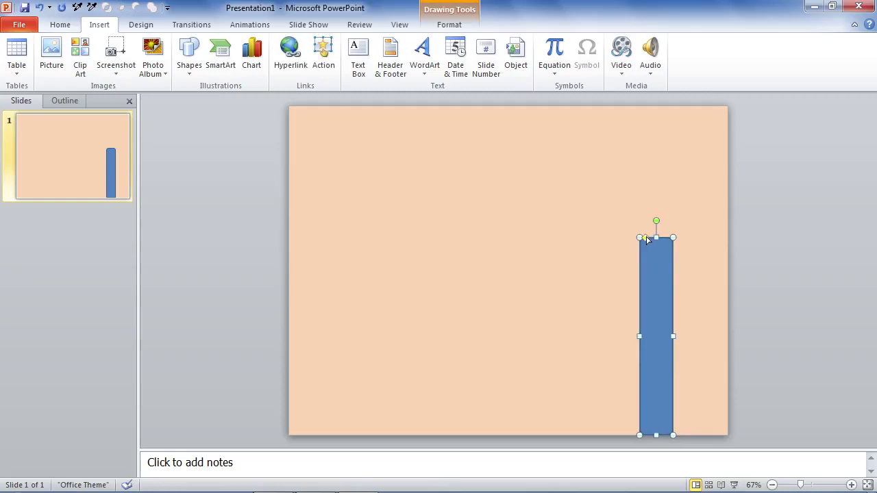
left_click_drag(650, 239, 656, 267)
left_click(545, 289)
Draw an oval target on top of the post and centre it over the post.
left_click(186, 68)
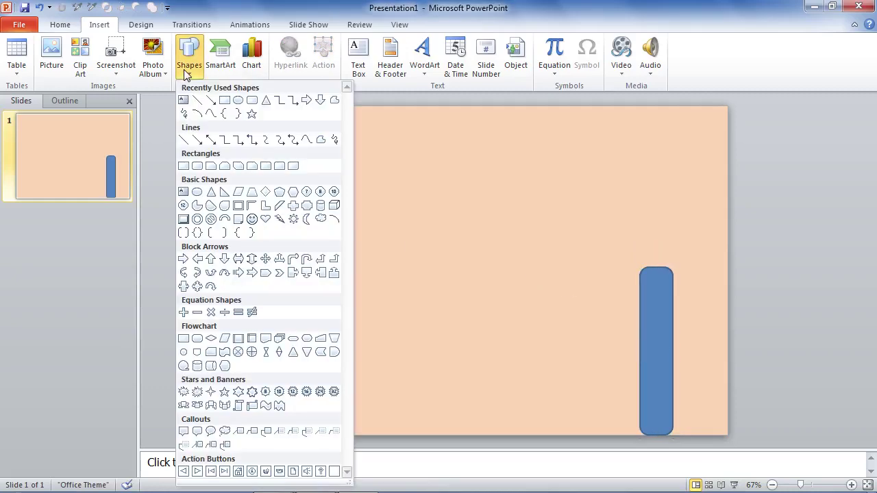
left_click(197, 193)
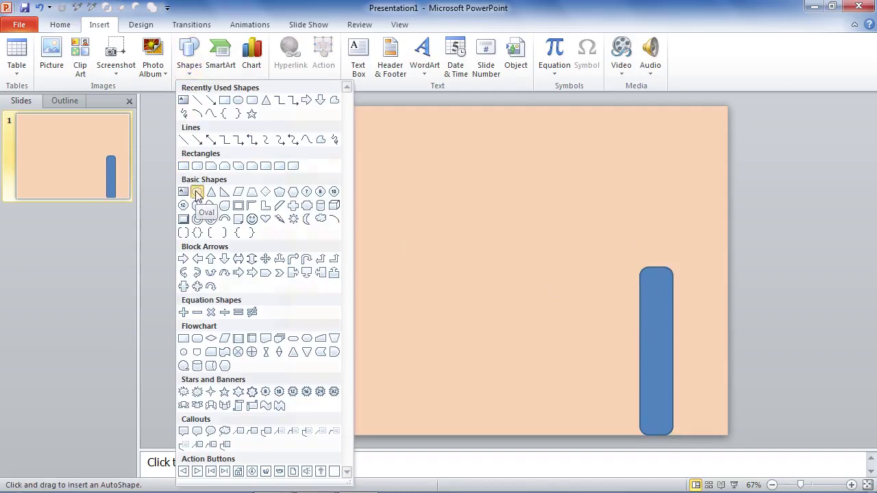
left_click_drag(587, 113, 702, 265)
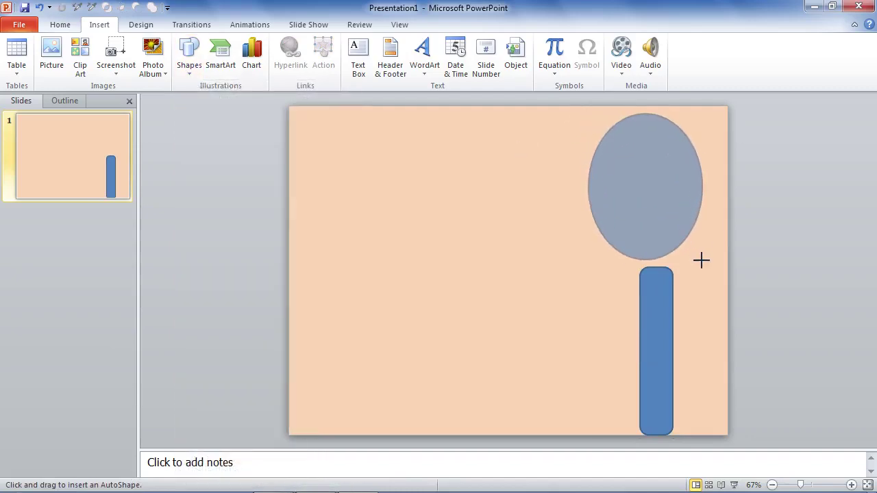
left_click_drag(650, 205, 662, 207)
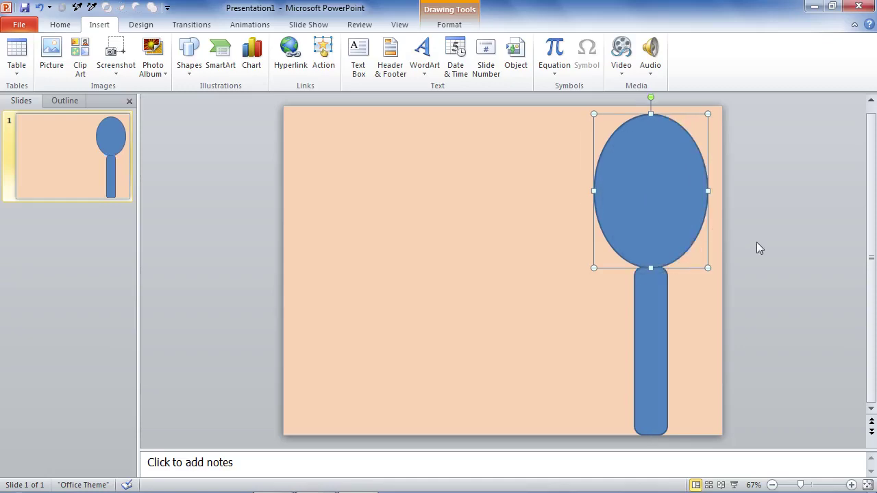
left_click(756, 242)
Nudge the oval and post together to the right.
left_click_drag(536, 112, 795, 448)
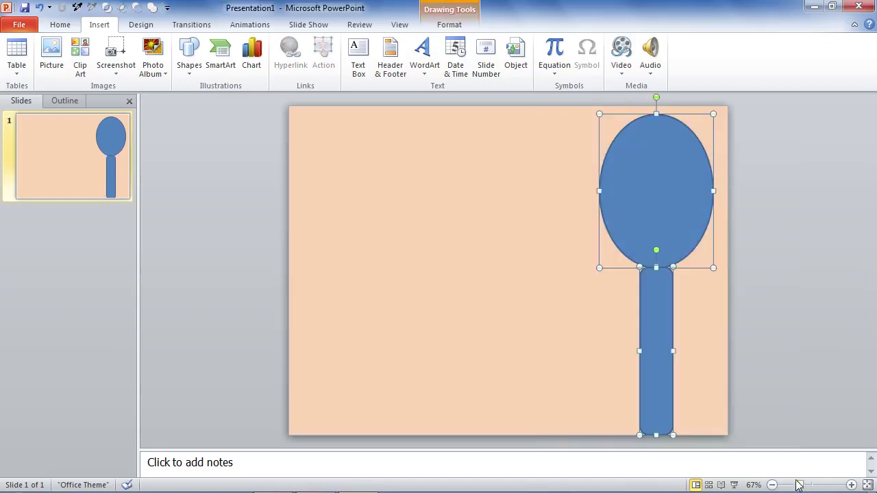
key("Right")
key("Right")
key("Right")
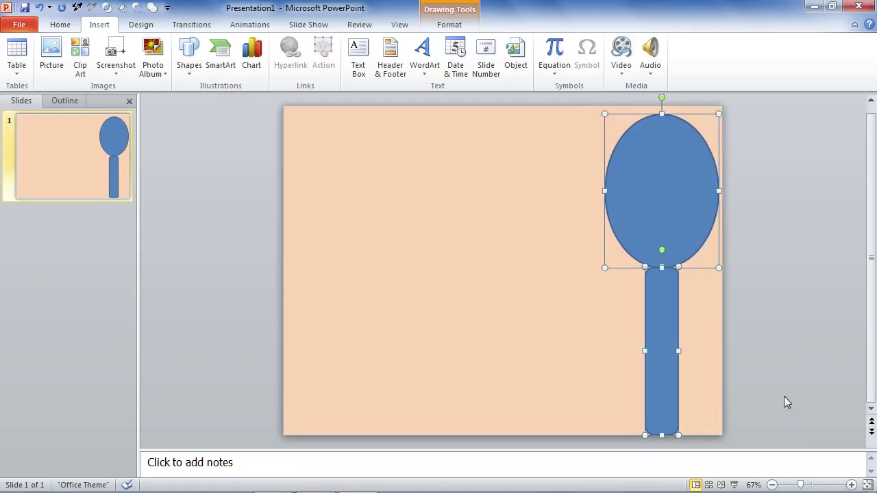
left_click(743, 293)
left_click(650, 323)
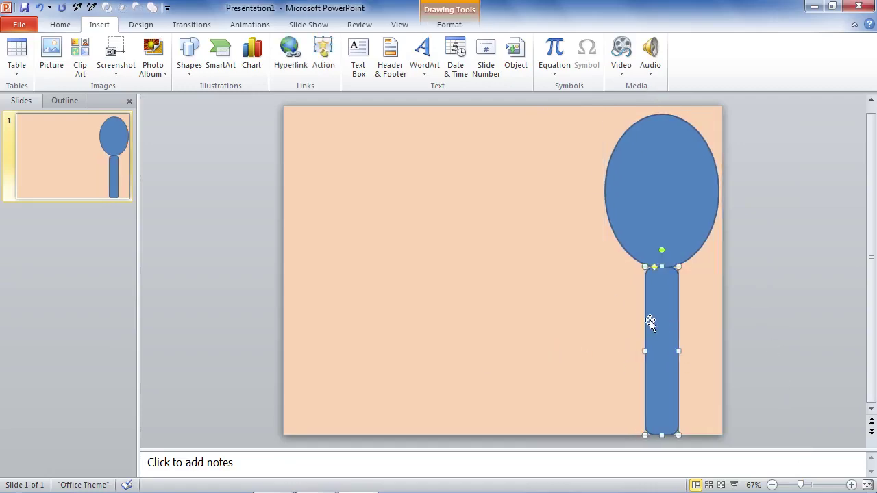
left_click(594, 315)
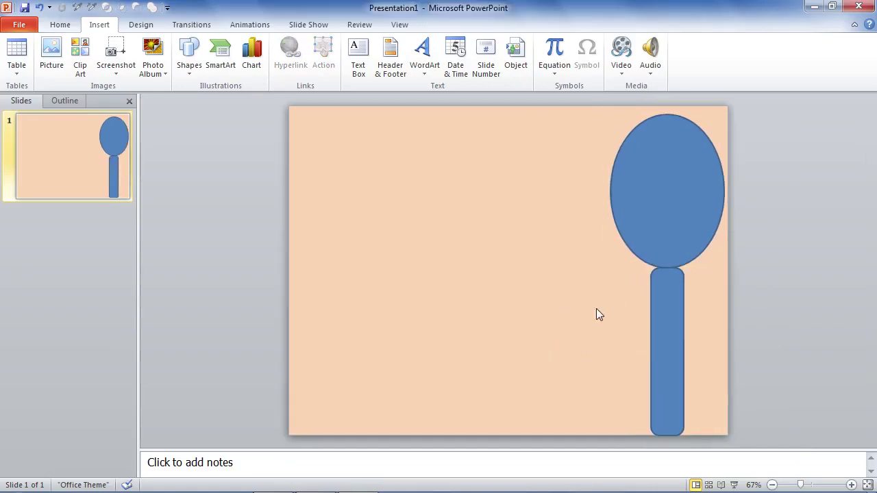
Draw a short rectangle at the upper left, duplicate it rightward, and narrow the original.
left_click(186, 71)
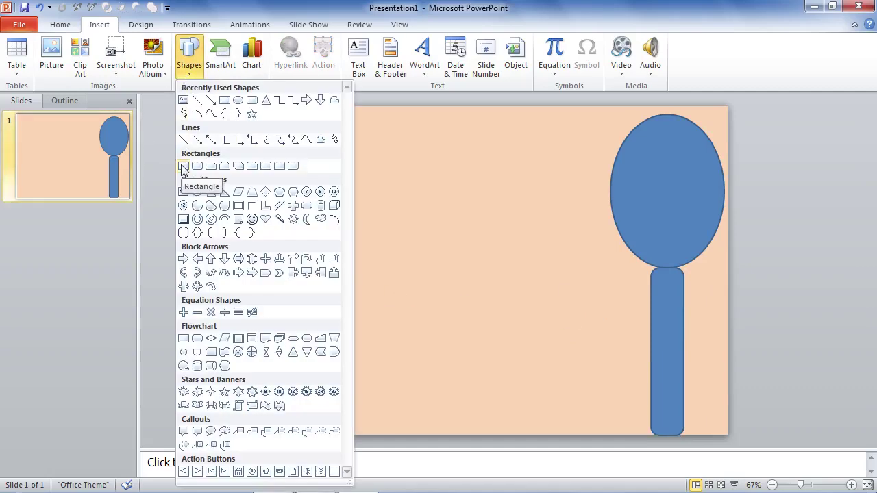
left_click(184, 167)
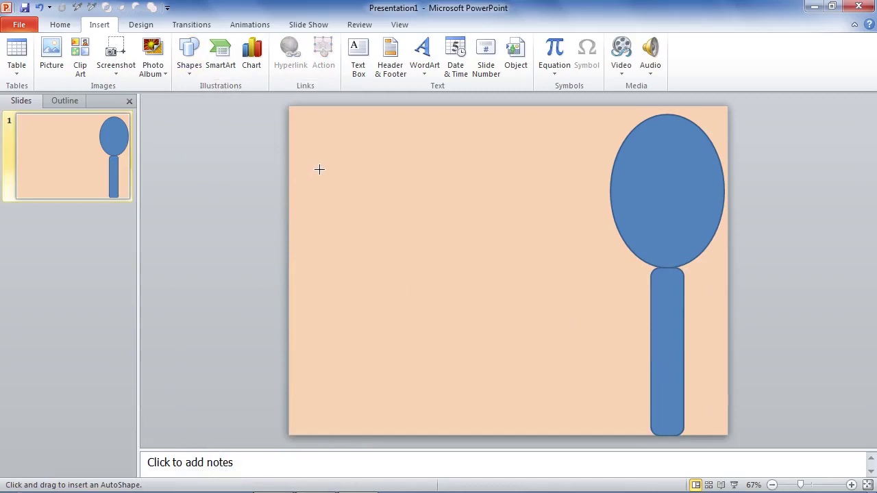
mouse_move(319, 167)
left_mouse_down()
mouse_move(362, 213)
mouse_move(340, 268)
left_mouse_up()
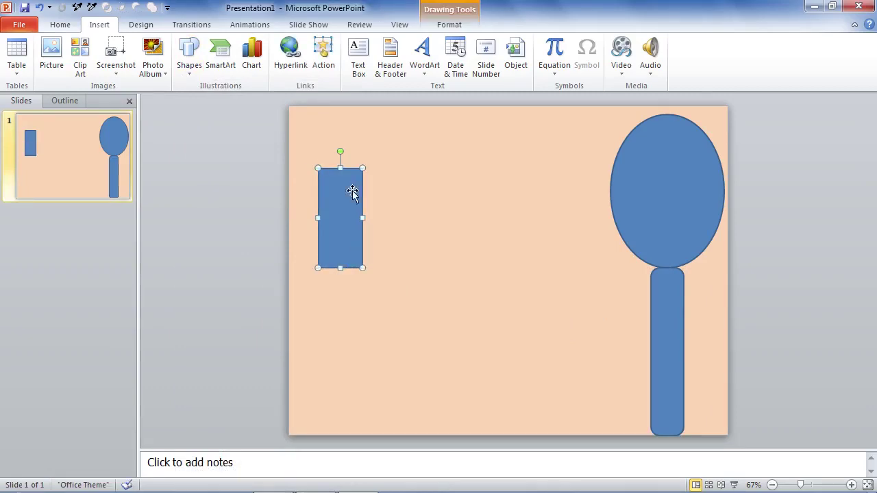
left_click_drag(341, 168, 341, 190)
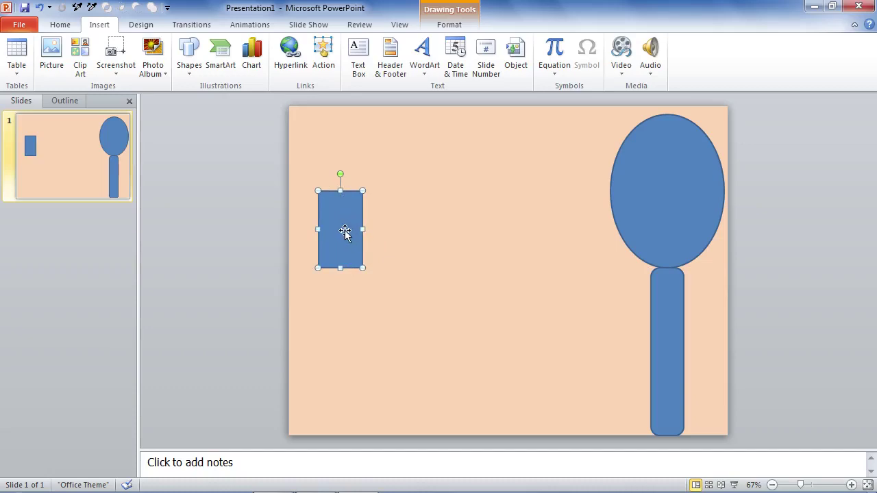
left_click_drag(341, 233, 471, 231)
left_click(339, 228)
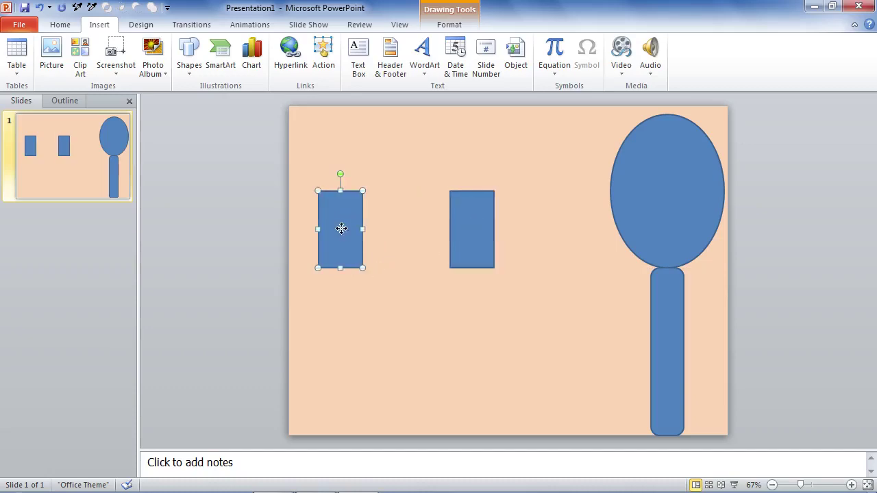
left_click_drag(351, 229, 351, 229)
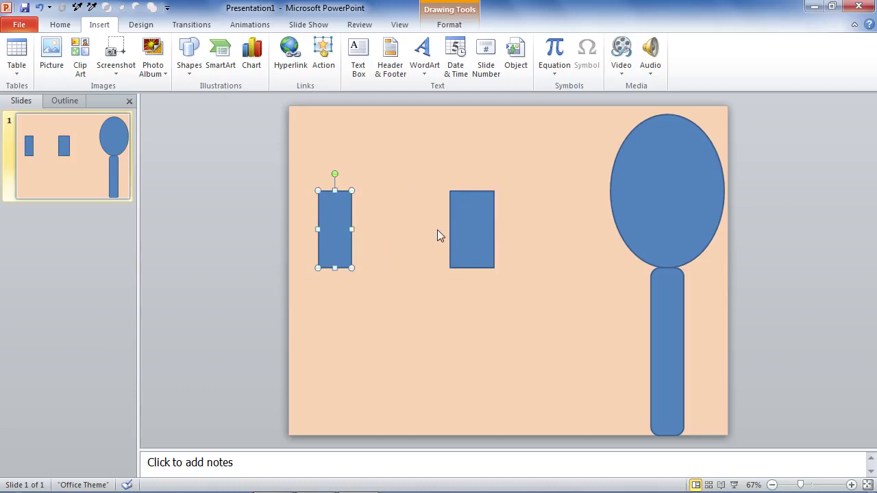
Reshape the copy into a horizontal barrel forming a T above the tilted grip.
left_click(456, 228)
mouse_move(472, 267)
left_mouse_down()
mouse_move(469, 230)
mouse_move(549, 210)
mouse_move(364, 198)
mouse_move(339, 172)
mouse_move(364, 183)
left_mouse_up()
left_click(349, 227)
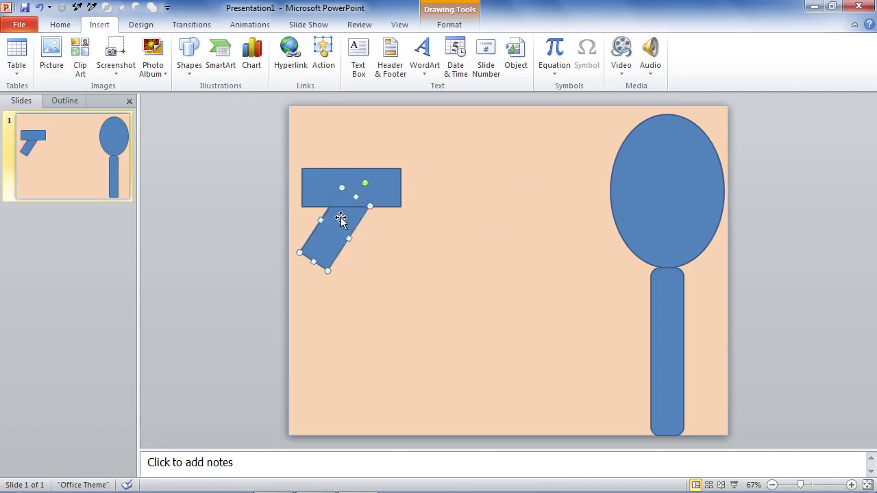
mouse_move(334, 233)
left_mouse_down()
mouse_move(321, 207)
mouse_move(333, 212)
left_mouse_up()
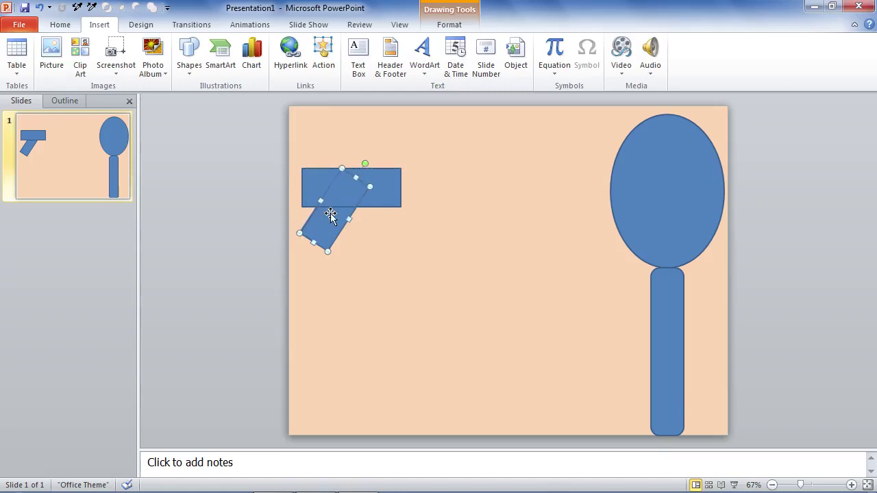
Nudge the barrel slightly right and lengthen it to the right.
left_click(385, 191)
key("Right")
key("Right")
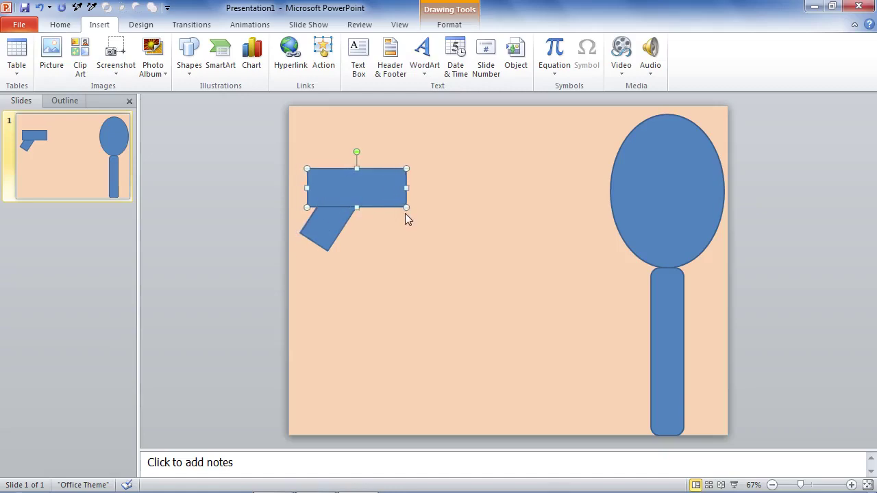
left_click(400, 244)
left_click(380, 192)
left_click_drag(410, 188, 417, 189)
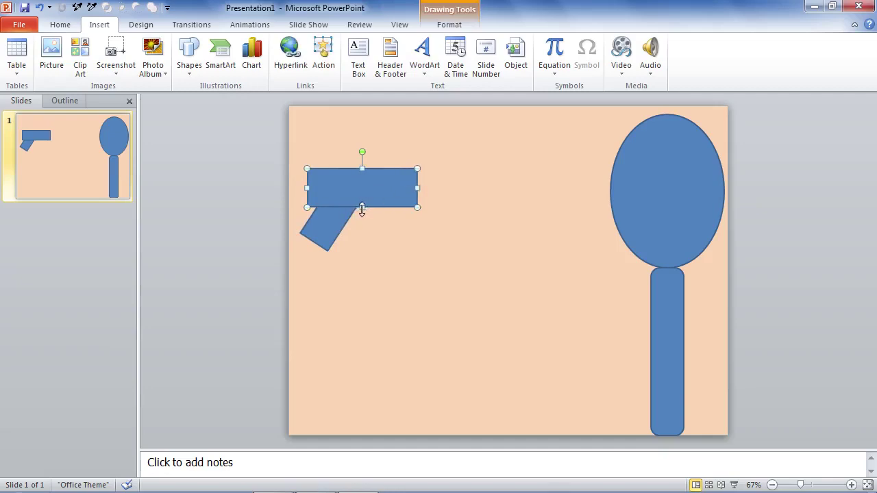
left_click_drag(361, 207, 362, 201)
left_click(392, 273)
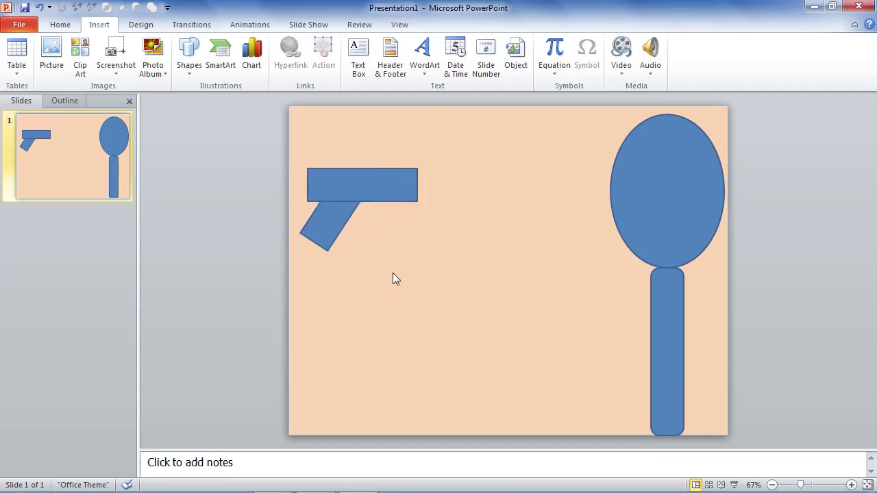
Nudge the angled grip slightly left and down beneath the barrel.
left_click(333, 225)
key("Down")
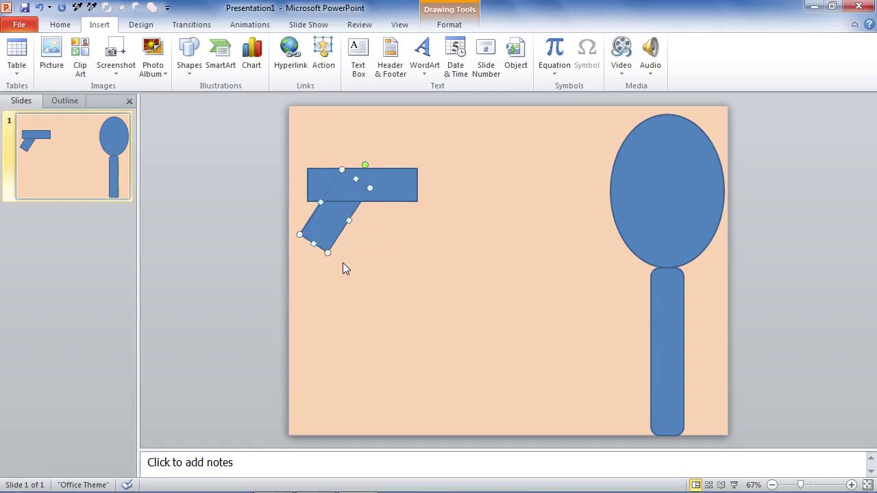
key("Left")
key("Down")
left_click(354, 262)
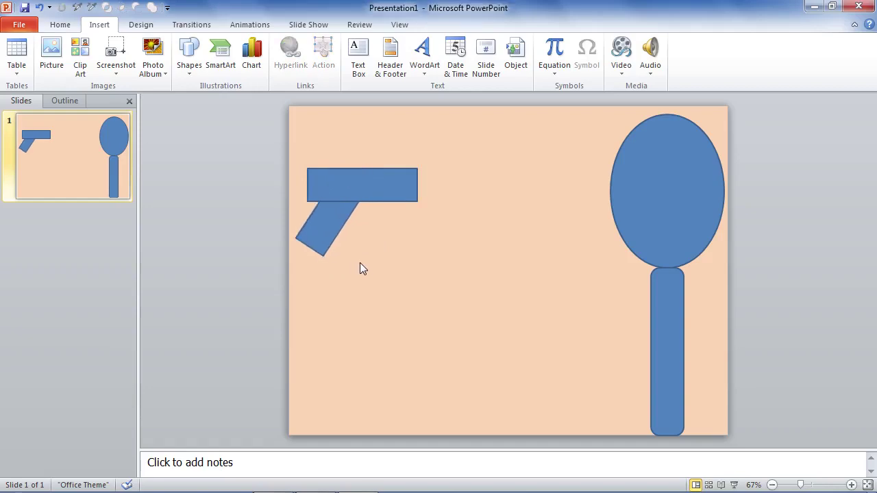
Draw a small, well-rounded rectangle at the junction of the barrel and grip.
left_click(189, 58)
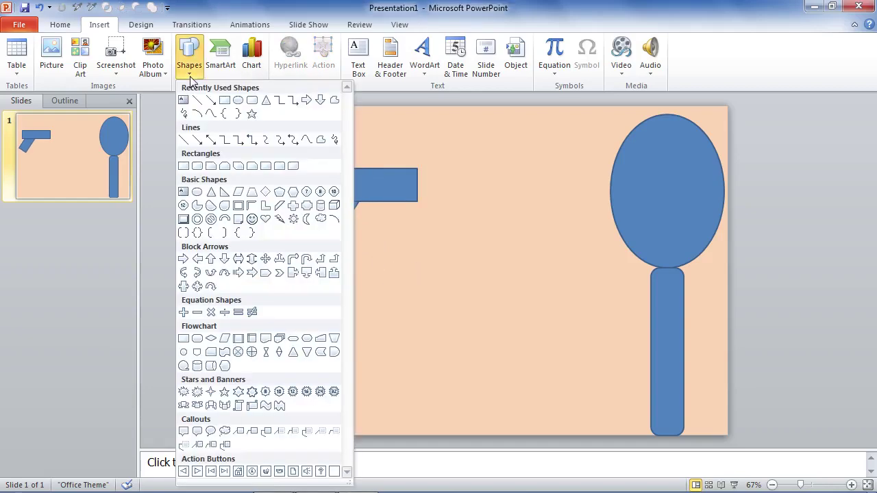
left_click(198, 168)
left_click_drag(364, 227, 468, 315)
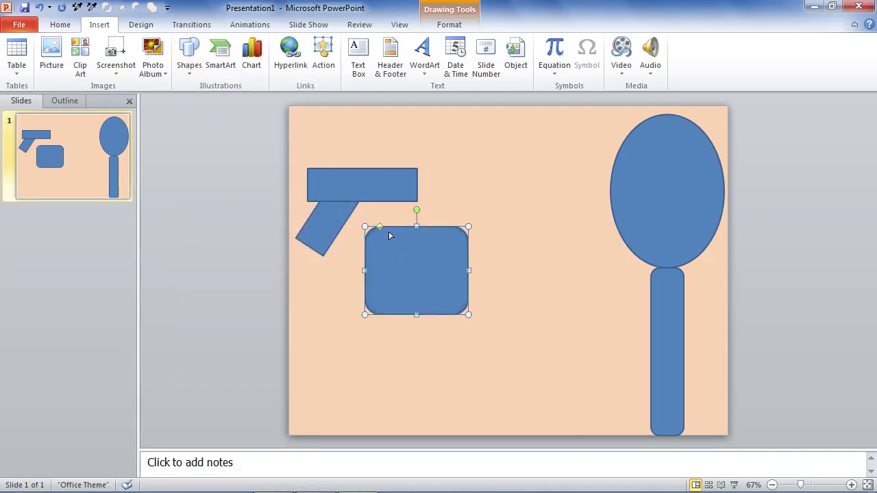
left_click_drag(395, 237, 394, 241)
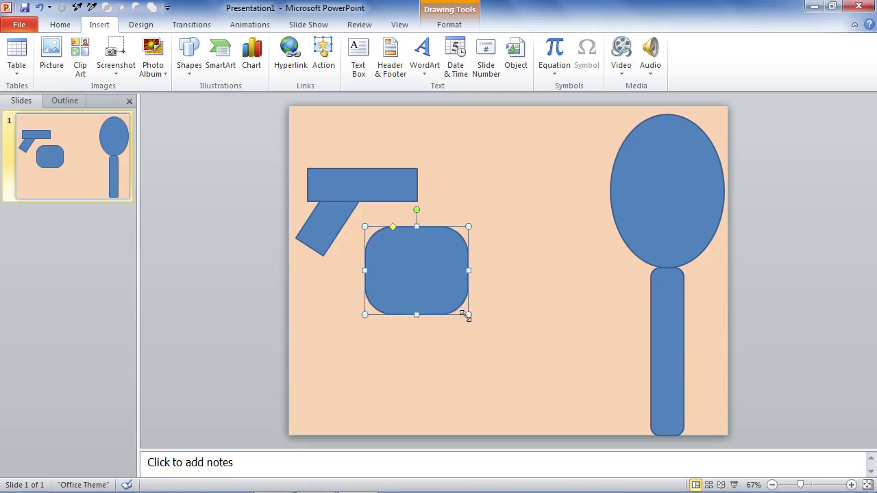
left_click_drag(467, 314, 380, 216)
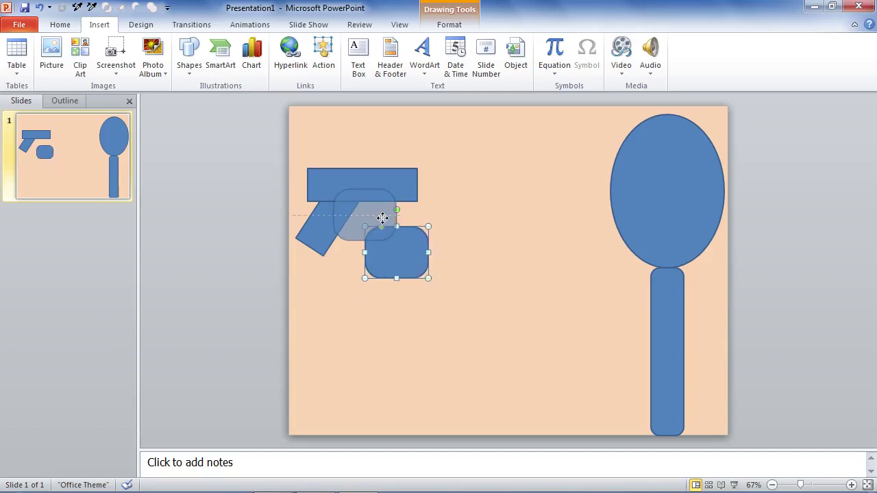
left_click_drag(382, 217, 382, 217)
Send the rounded rectangle to the back, behind the barrel and grip.
left_click(405, 299)
left_click(384, 224)
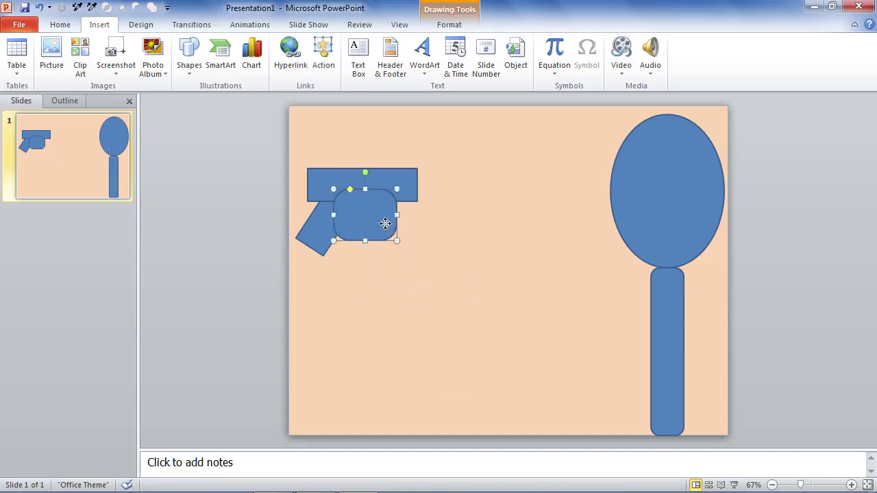
right_click(388, 228)
mouse_move(432, 361)
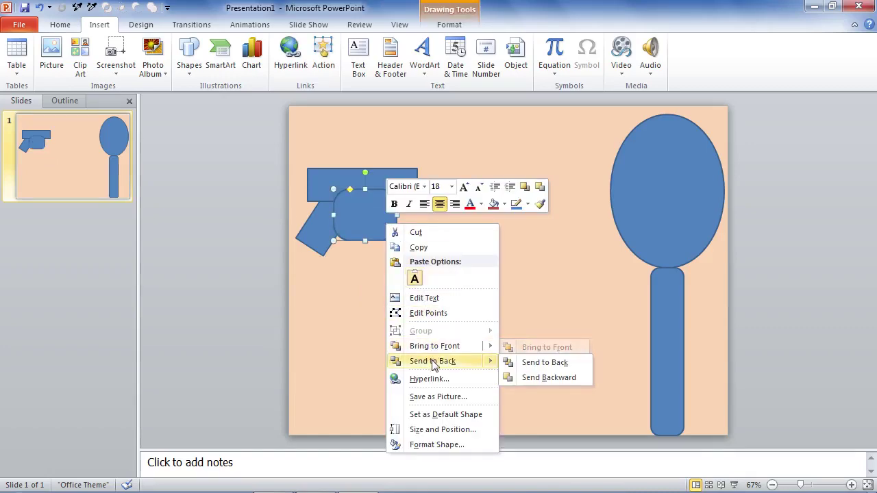
left_click(545, 363)
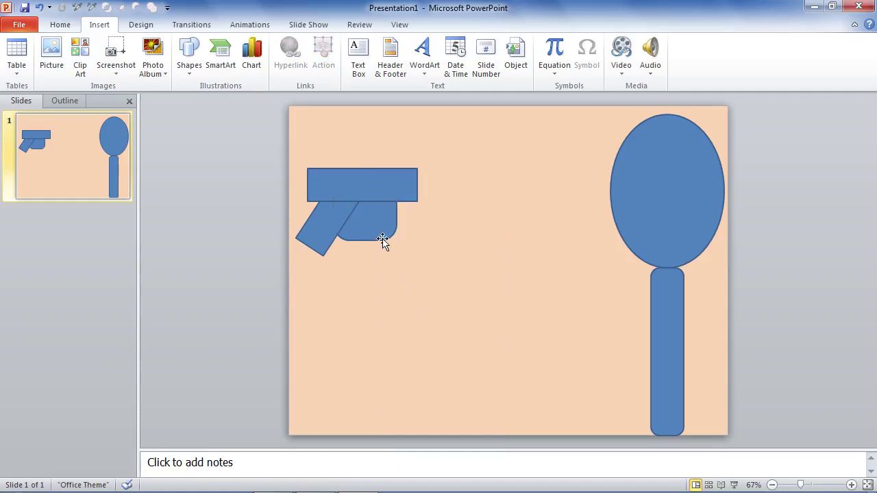
left_click(382, 236)
Give the narrowed rounded rectangle a 6 pt outline and no fill.
left_click_drag(395, 241, 393, 241)
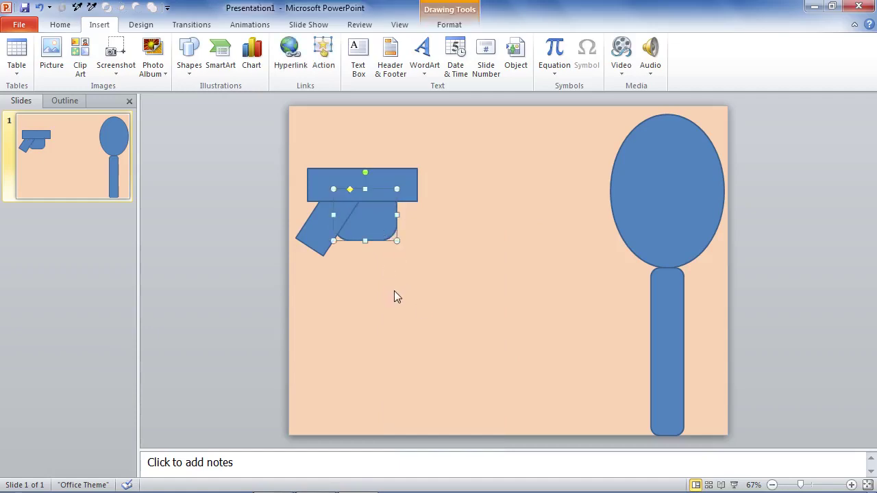
left_click(395, 289)
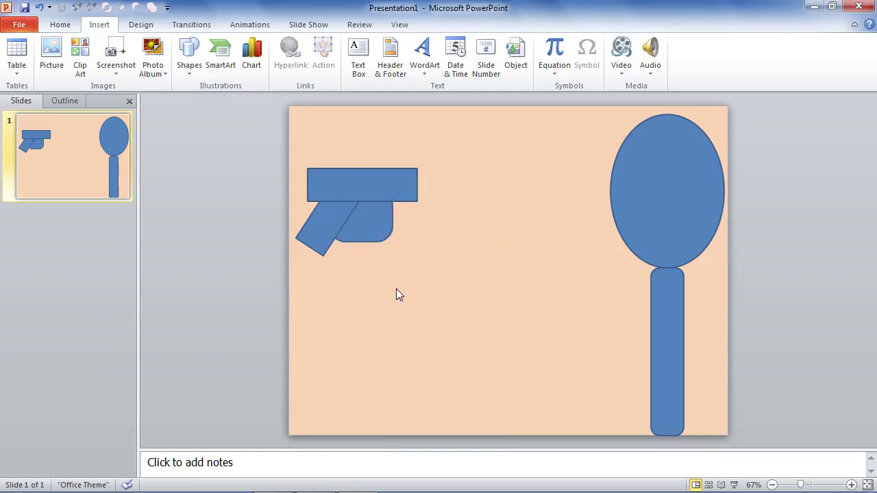
left_click(374, 229)
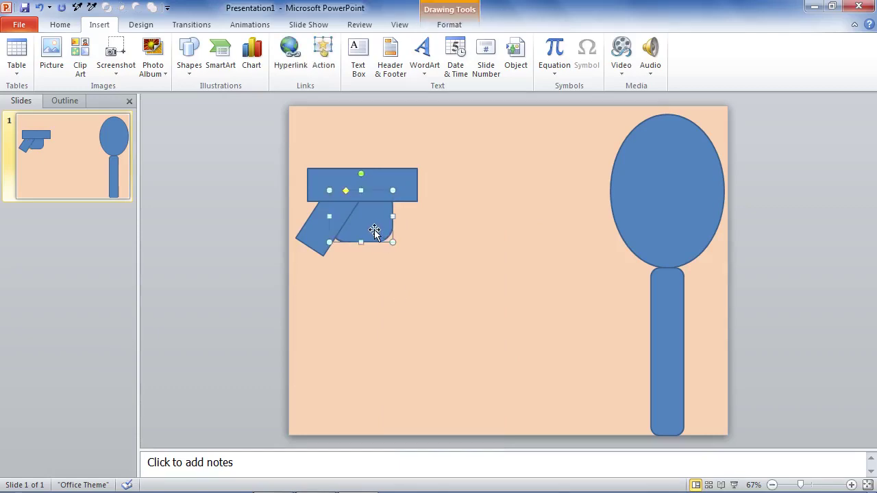
left_click(449, 25)
left_click(355, 57)
mouse_move(334, 203)
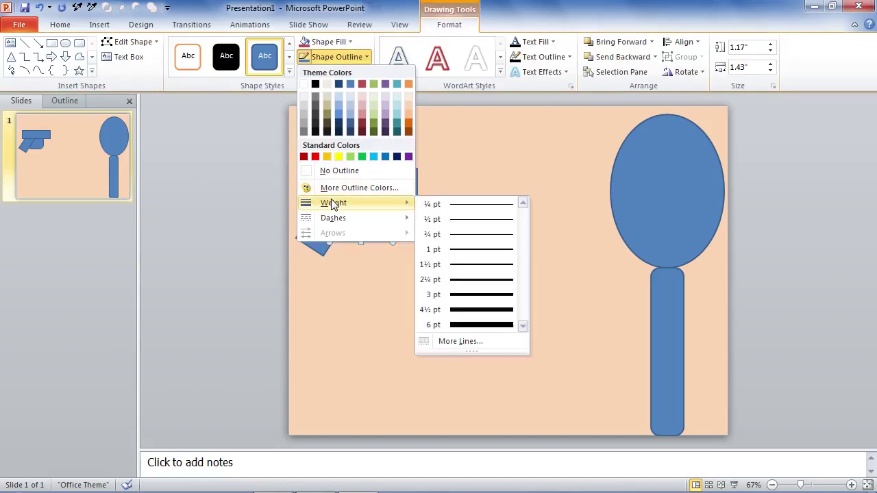
left_click(463, 325)
left_click(341, 42)
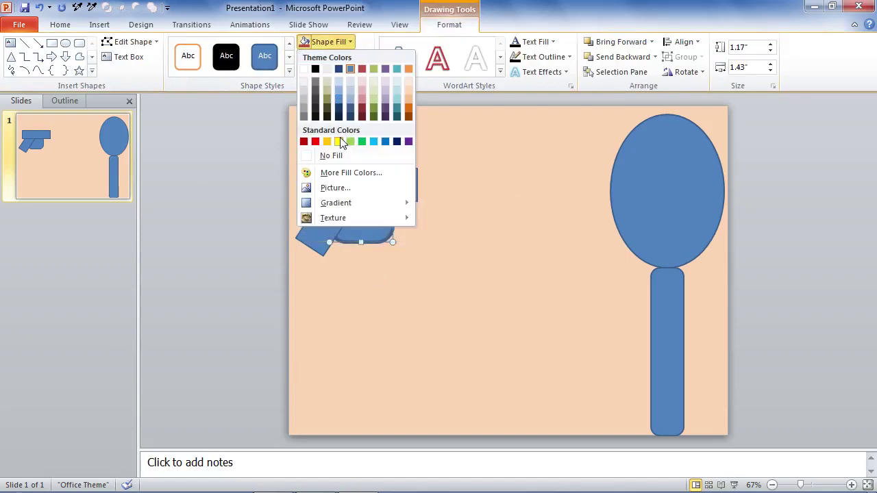
left_click(331, 155)
Shrink the hollow trigger guard toward the upper left and raise its bottom edge.
left_click(277, 263)
left_click(374, 241)
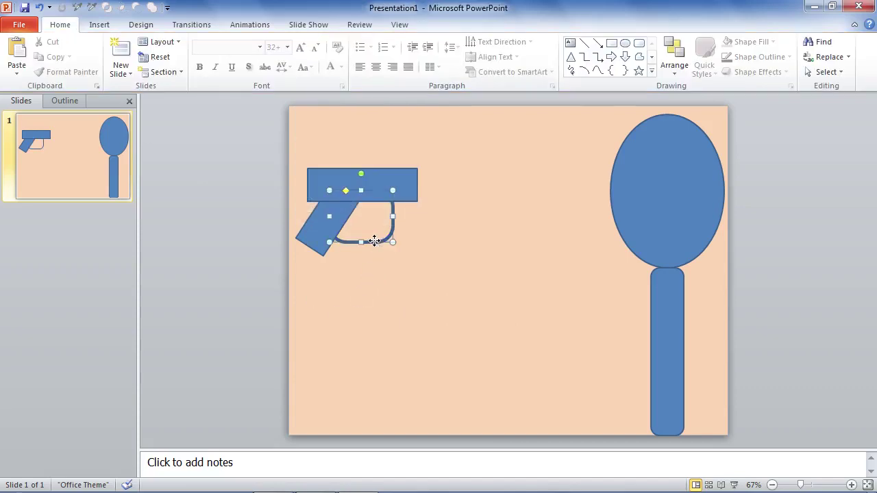
left_click_drag(392, 241, 385, 238)
left_click(397, 288)
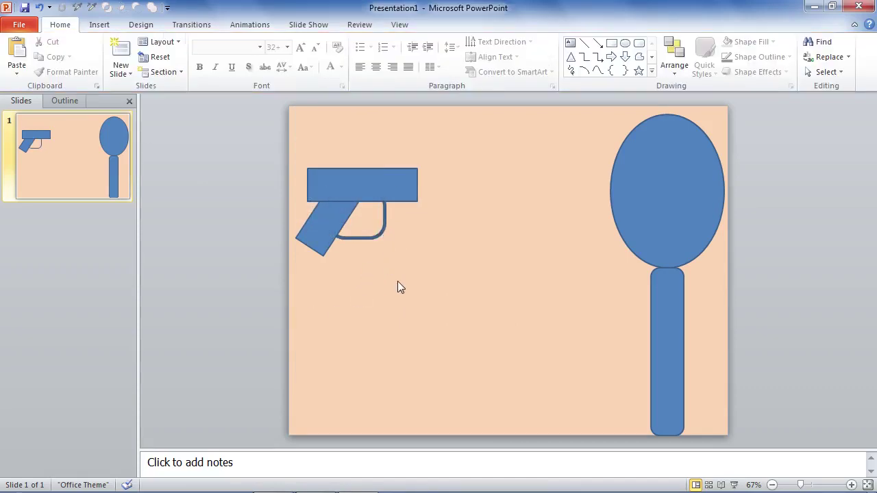
left_click(352, 237)
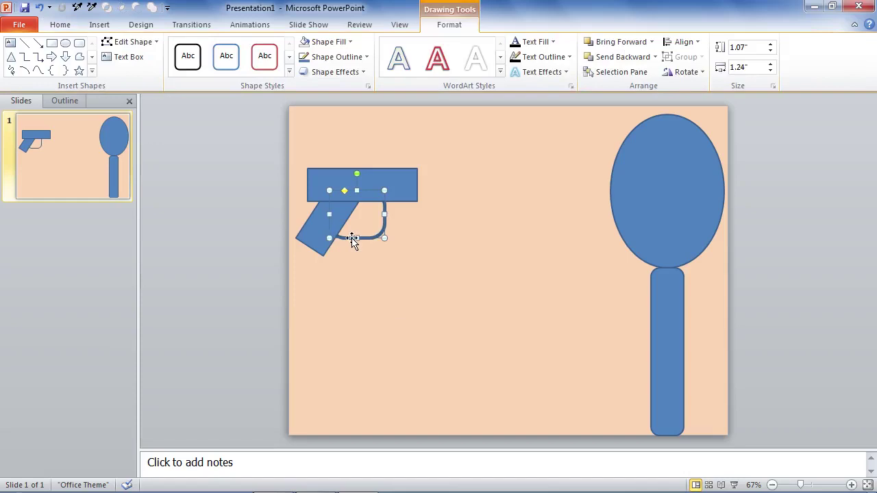
left_click_drag(355, 238, 361, 230)
left_click(392, 275)
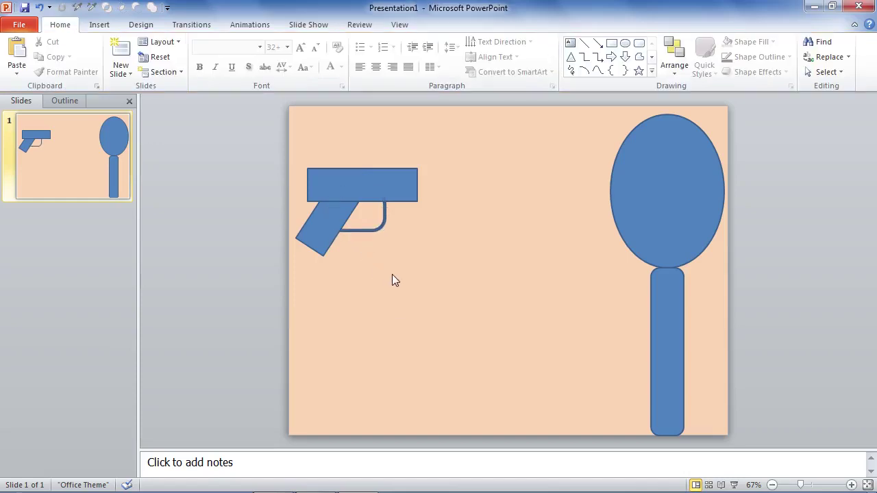
Draw a short, fully rounded pill shape to the right of the barrel.
left_click(99, 24)
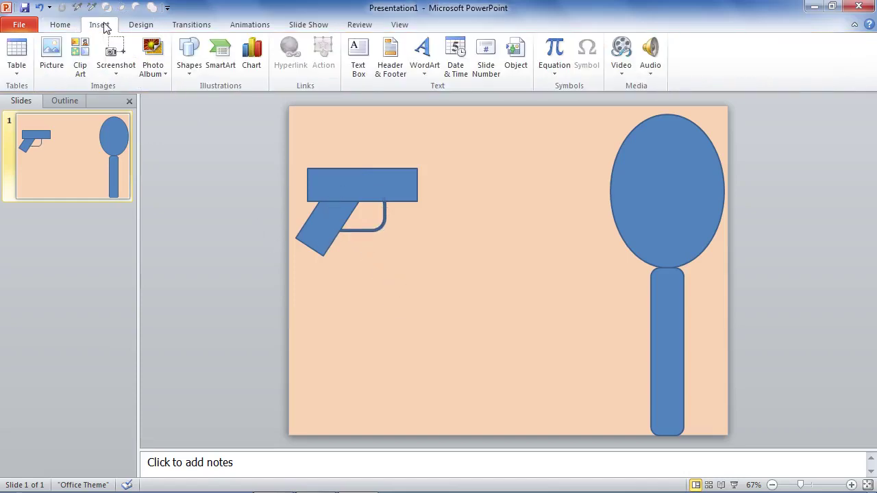
left_click(189, 58)
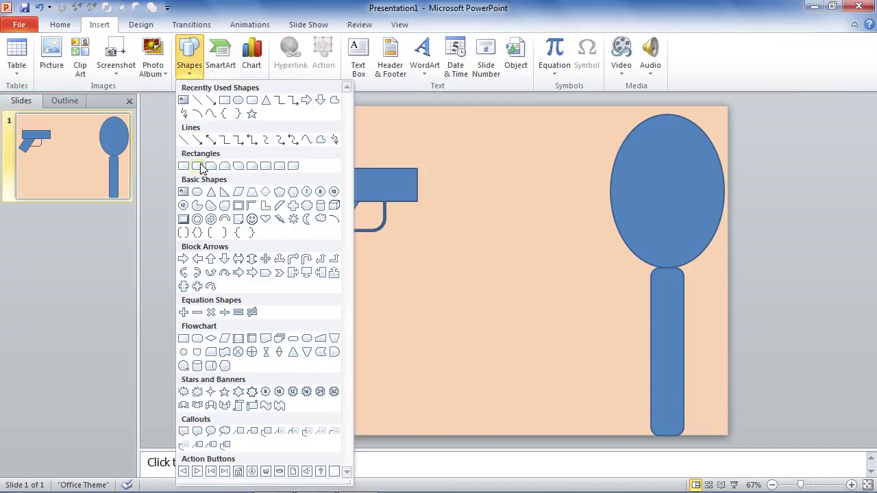
left_click(200, 168)
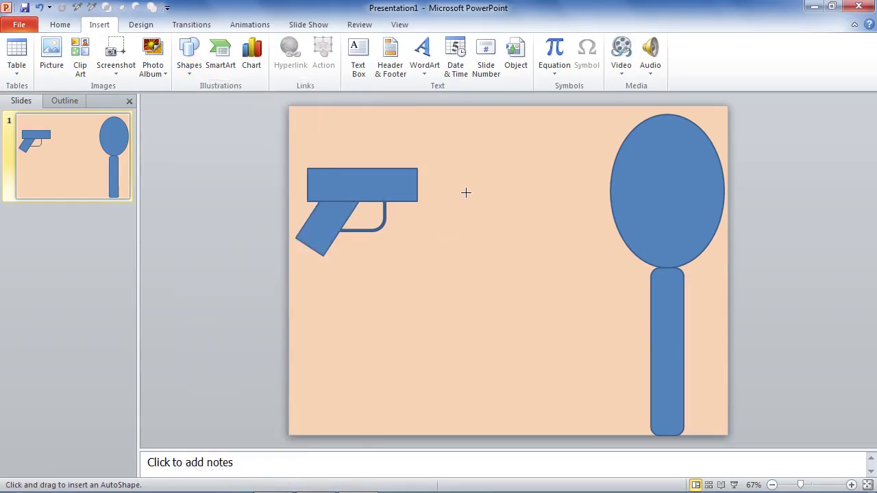
mouse_move(465, 173)
left_mouse_down()
mouse_move(465, 226)
mouse_move(494, 244)
left_mouse_up()
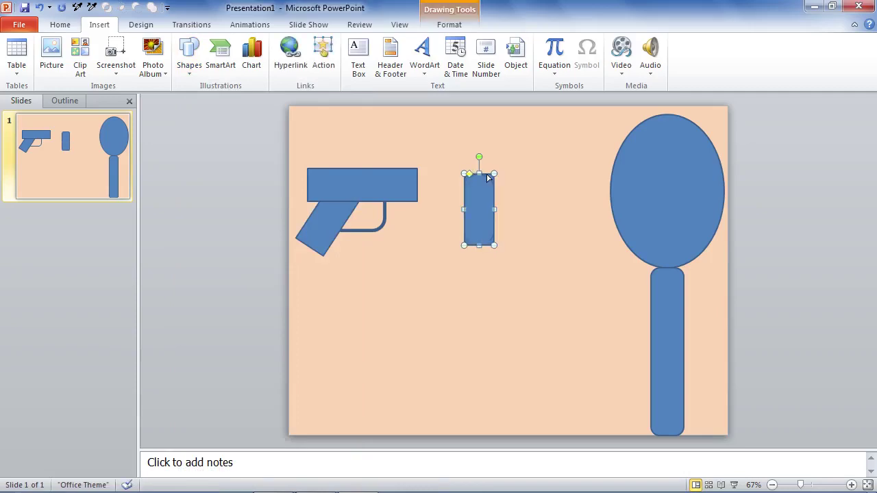
left_click_drag(488, 178, 494, 209)
left_click_drag(479, 215, 478, 195)
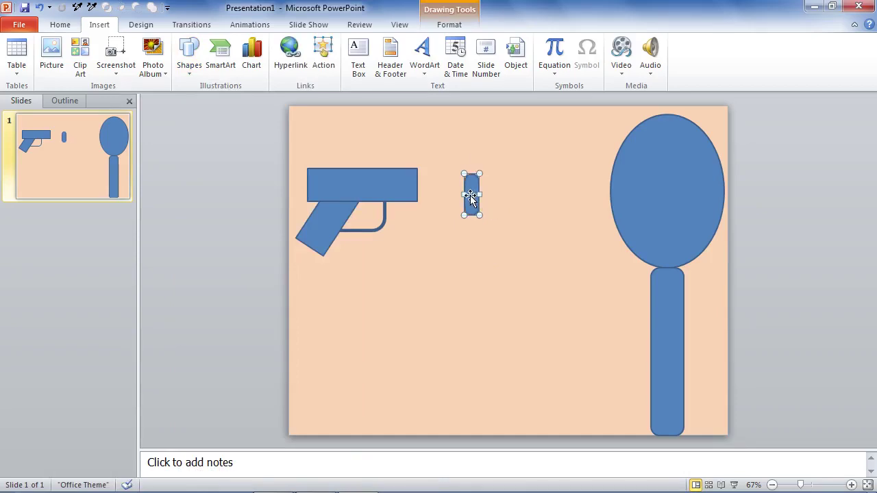
Duplicate the pill into a stacked pair plus one copy near the top, deleting the extra copy.
left_click_drag(473, 200, 538, 154)
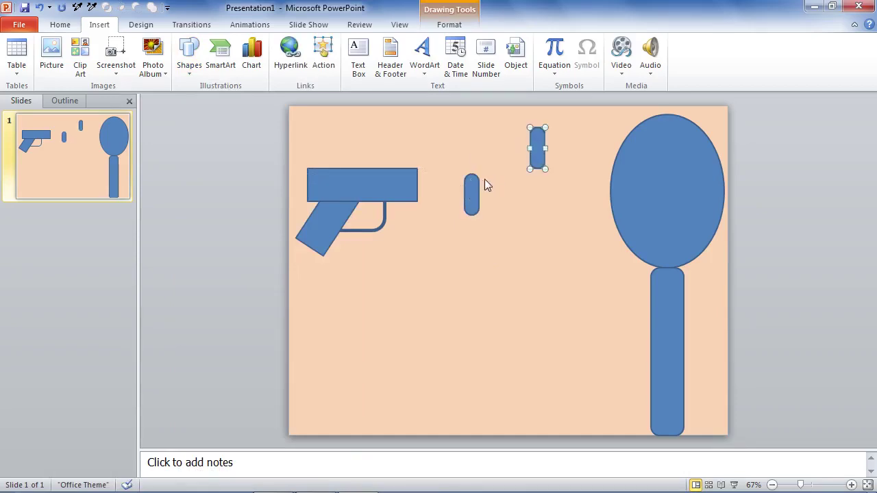
left_click_drag(472, 187, 470, 226)
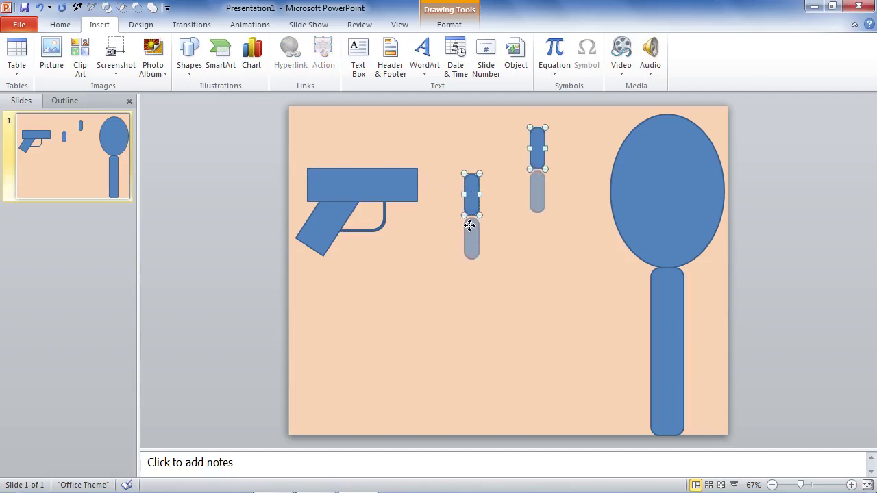
left_click(531, 244)
left_click(536, 206)
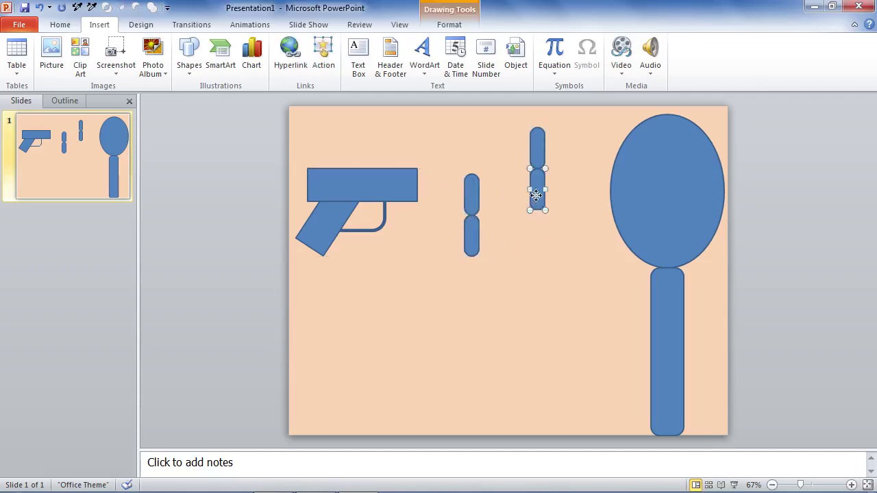
key("Delete")
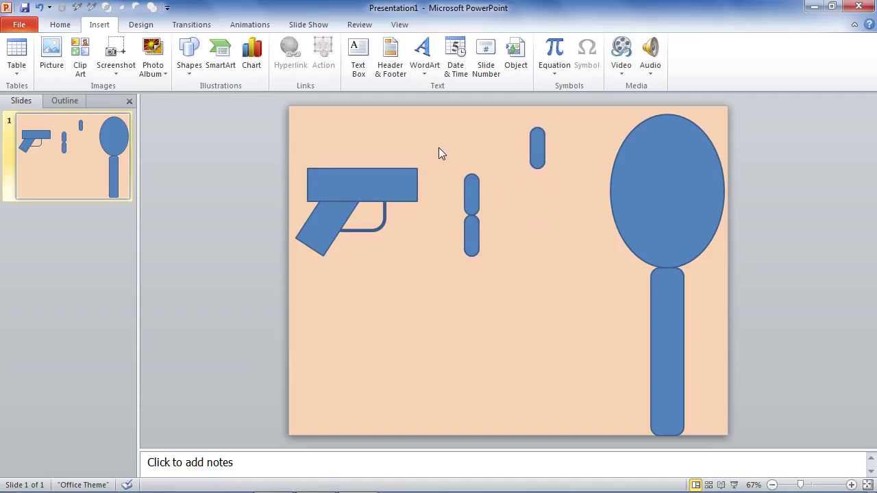
Select the two stacked pills and group them.
left_click_drag(434, 145, 502, 285)
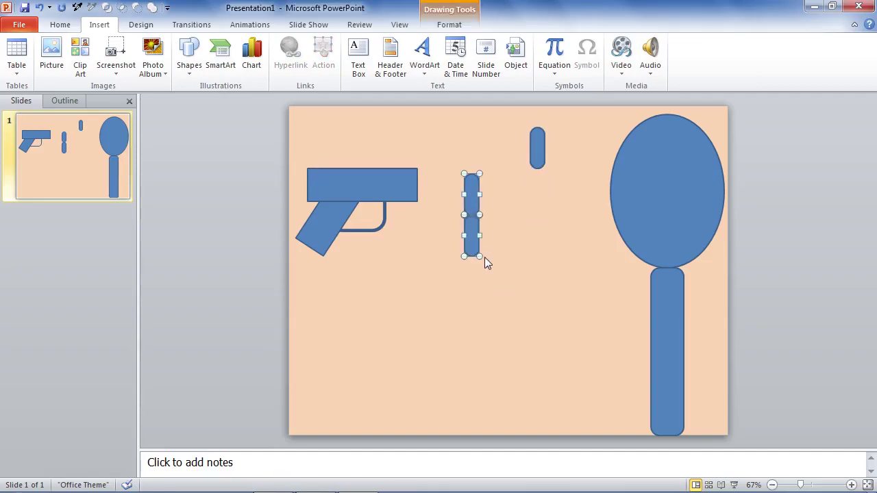
left_click_drag(481, 256, 483, 248)
left_click(494, 238)
left_click_drag(441, 156, 496, 281)
left_click(449, 24)
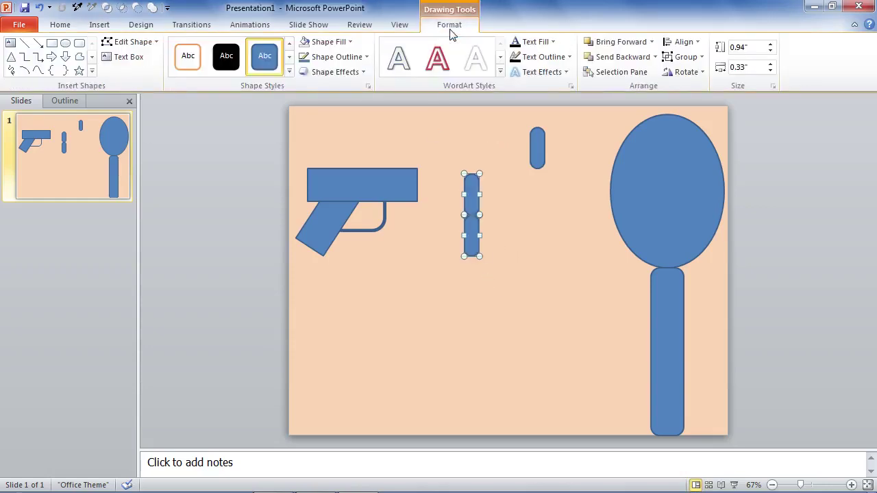
left_click(685, 57)
left_click(689, 73)
Move the pill group beside the barrel's muzzle.
left_click(479, 249)
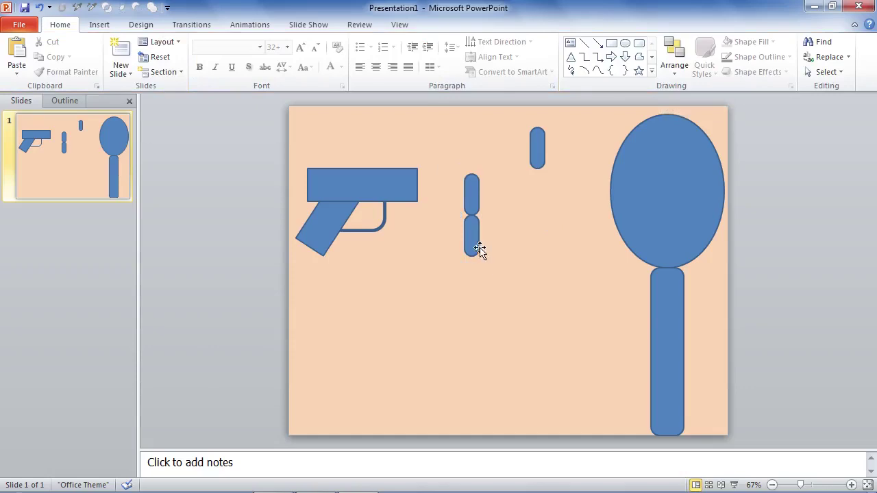
left_click(481, 252)
mouse_move(481, 252)
left_mouse_down()
mouse_move(364, 220)
mouse_move(439, 250)
left_mouse_up()
left_click(498, 247)
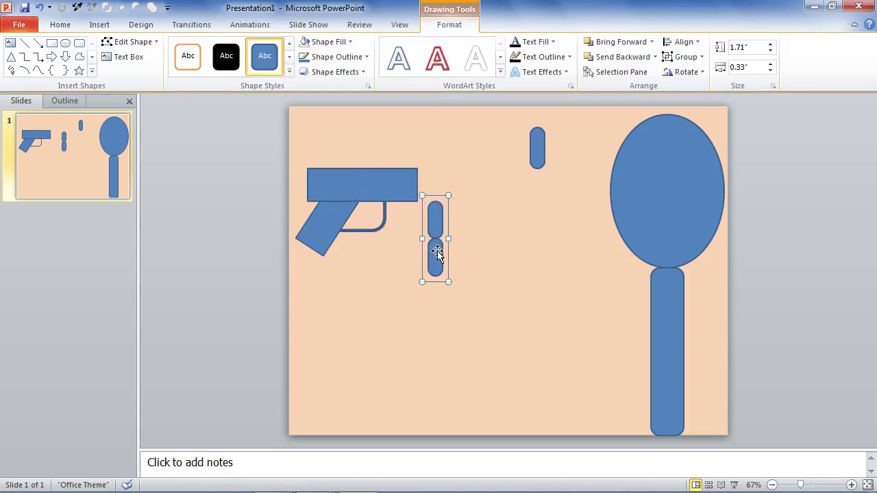
Set the capsule's rotation to -45° in More Rotation Options.
left_click(696, 73)
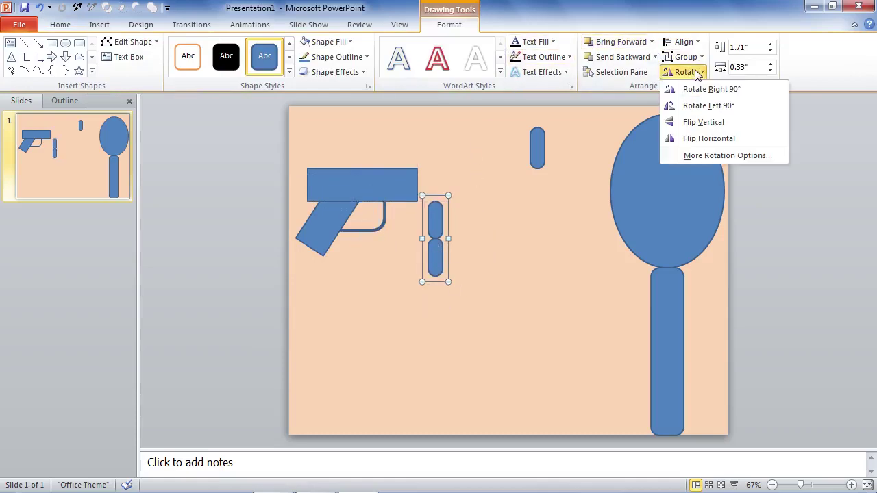
left_click(461, 31)
left_click(695, 73)
left_click(700, 154)
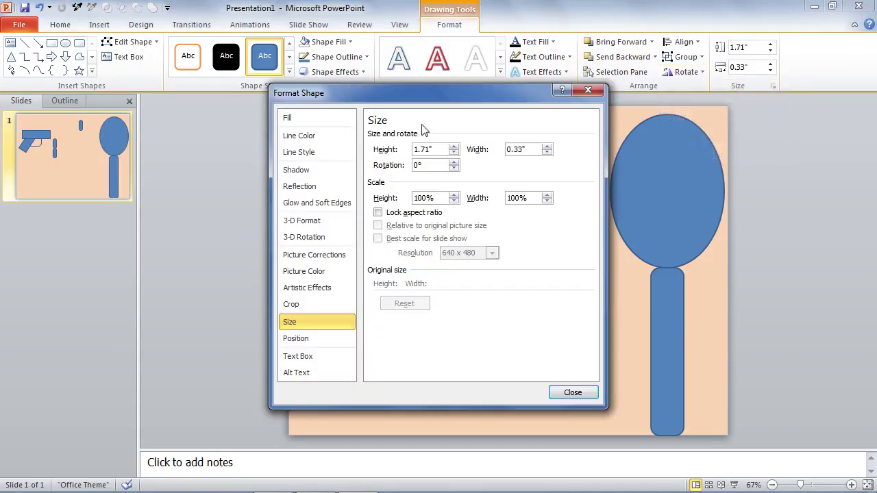
left_click_drag(401, 99, 666, 116)
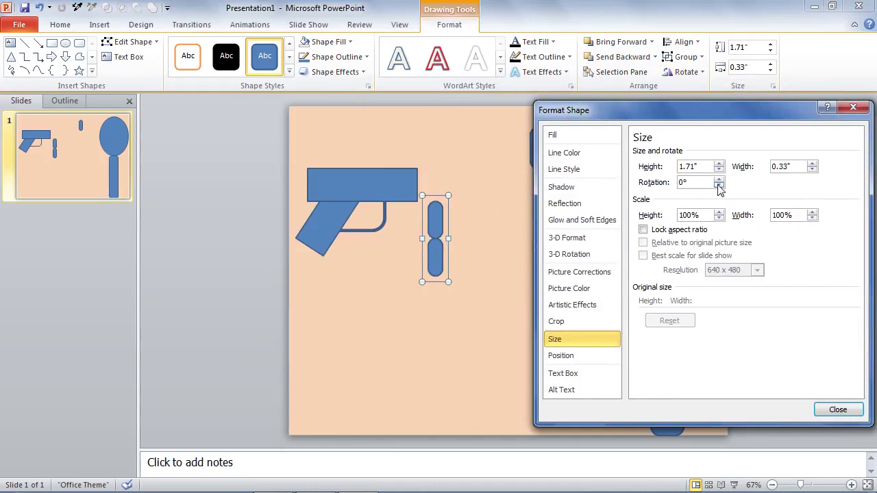
left_click(718, 185)
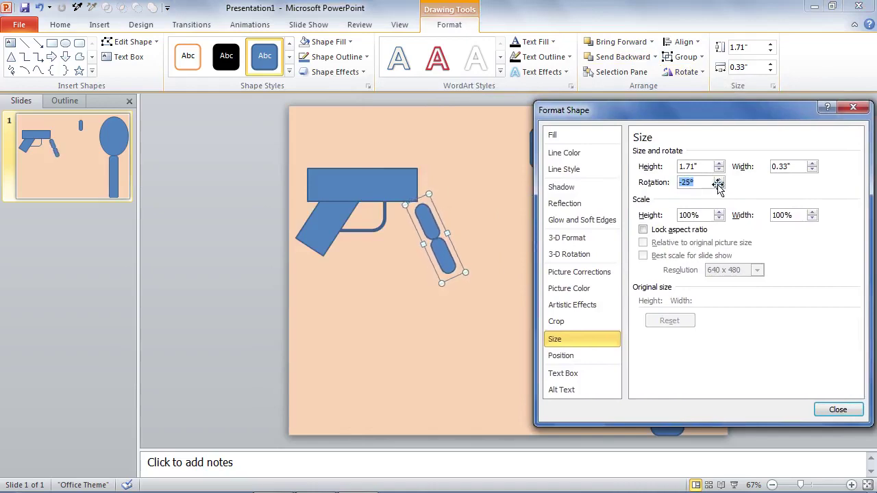
left_click(718, 185)
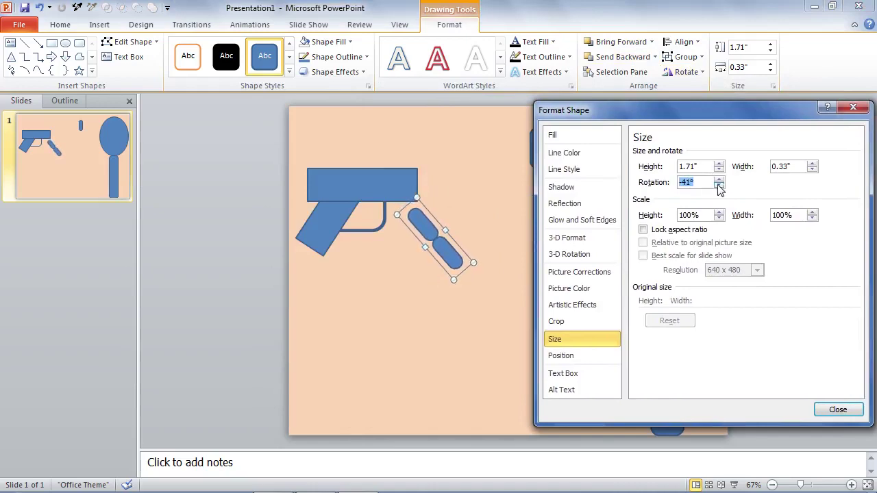
left_click(718, 185)
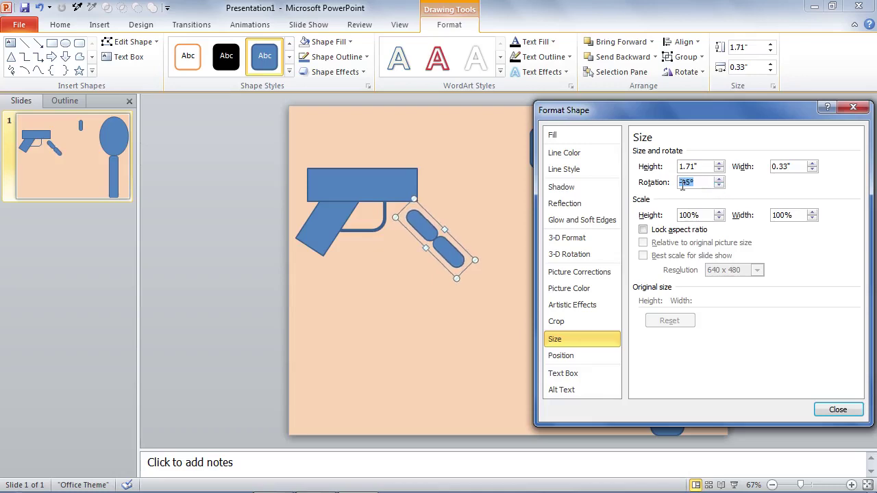
left_click(852, 108)
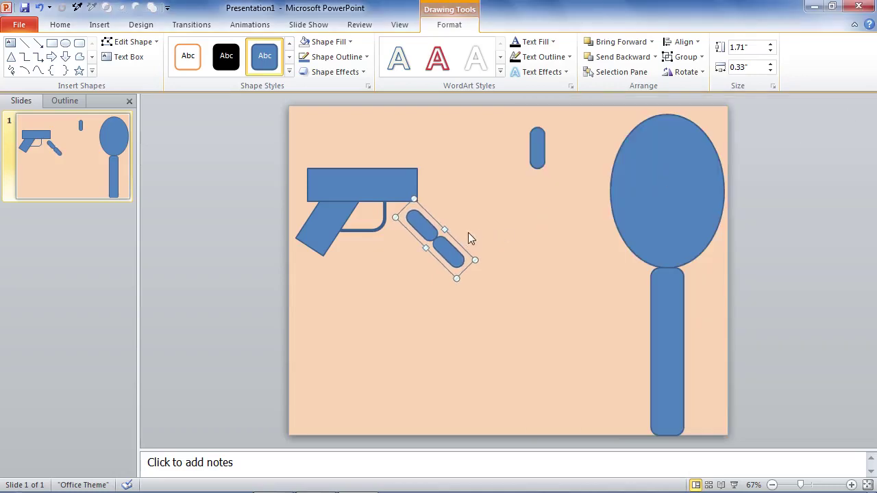
Move the tilted capsule into the trigger guard and nudge it right and down.
mouse_move(446, 251)
left_mouse_down()
mouse_move(368, 215)
mouse_move(350, 218)
mouse_move(378, 214)
left_mouse_up()
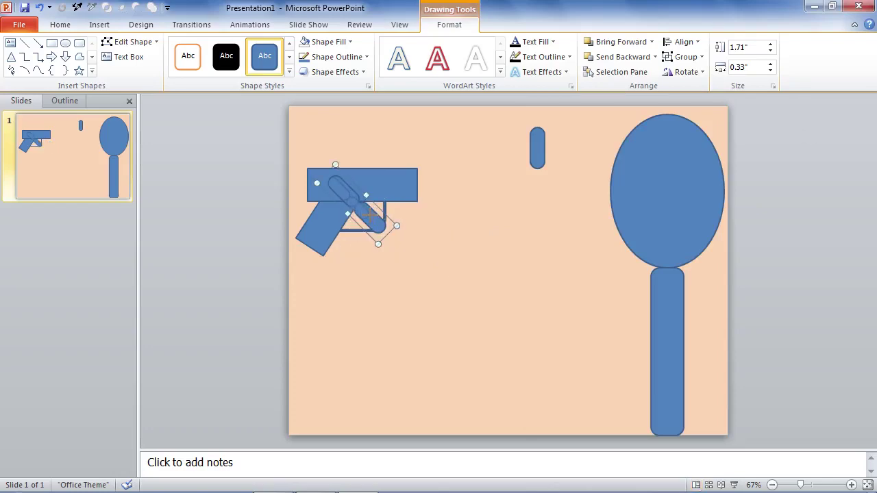
key("Right")
key("Down")
key("Right")
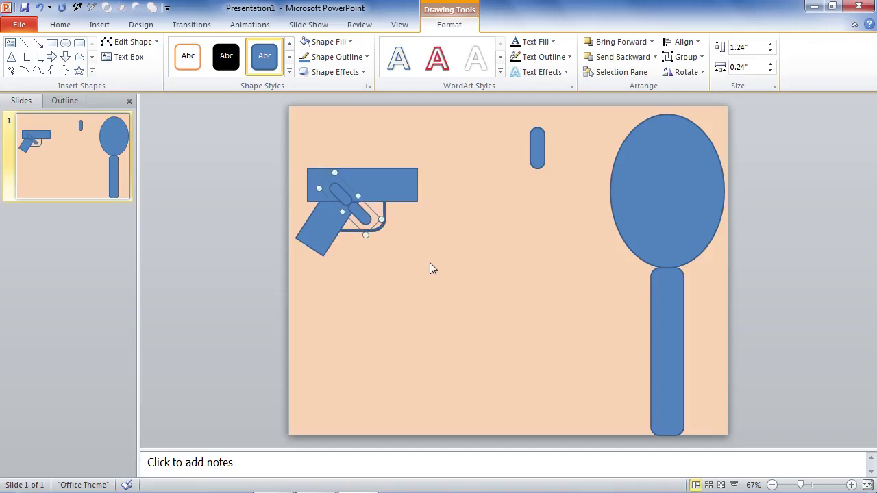
key("Right")
key("Down")
left_click(429, 263)
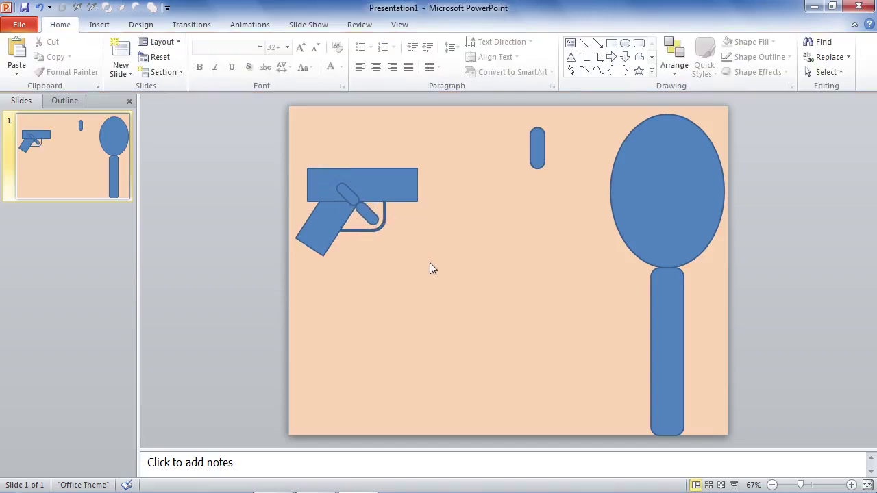
left_click(345, 194)
Shorten the capsule to half its length and remove its fill and outline.
left_click_drag(344, 188, 353, 198)
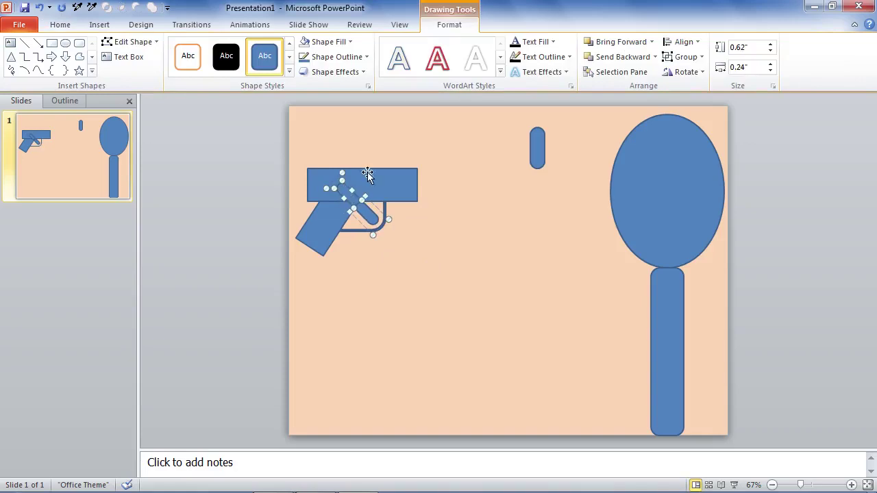
left_click(340, 42)
left_click(332, 156)
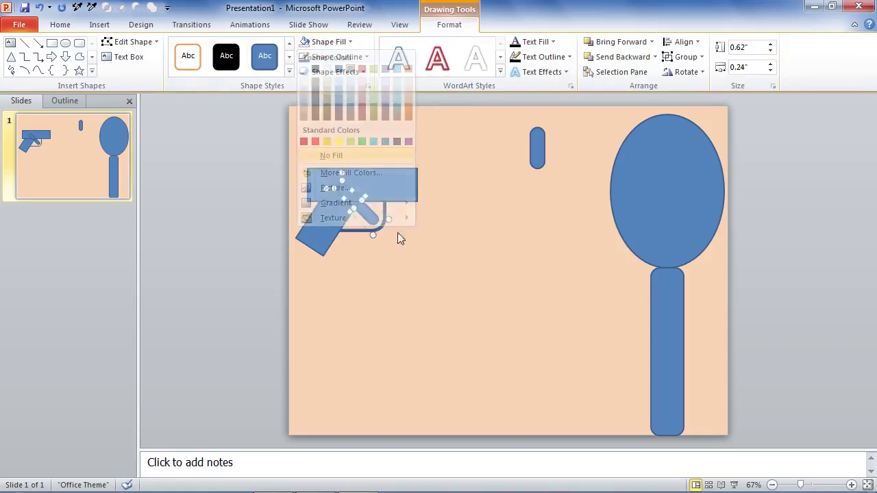
left_click(336, 57)
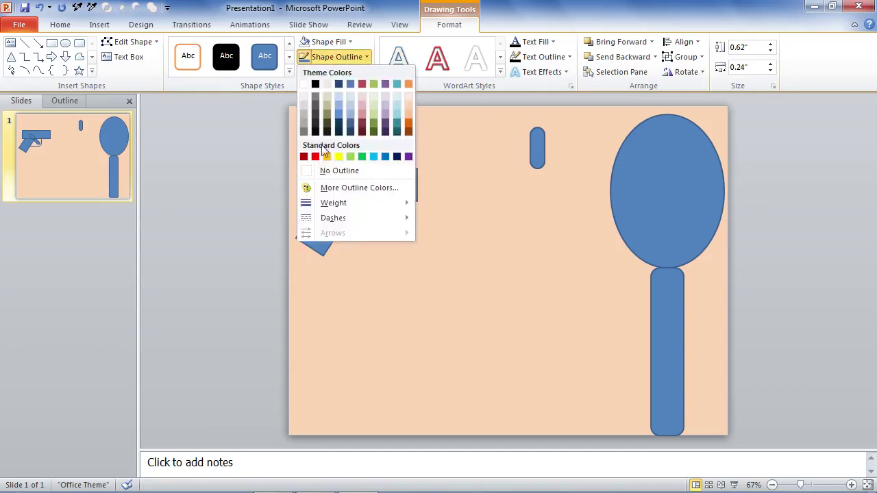
left_click(322, 171)
Nudge the thin tilted trigger shape up slightly into place.
left_click(362, 307)
left_click(370, 227)
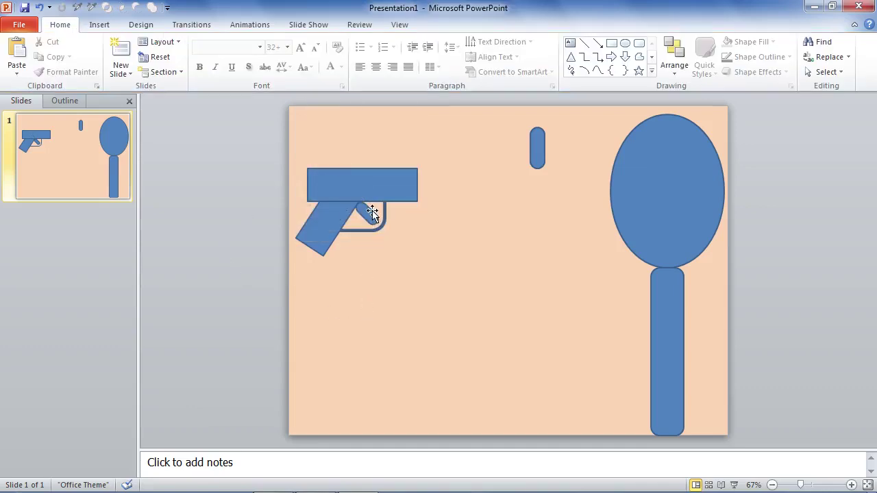
key("ctrl+Up")
key("ctrl+Up")
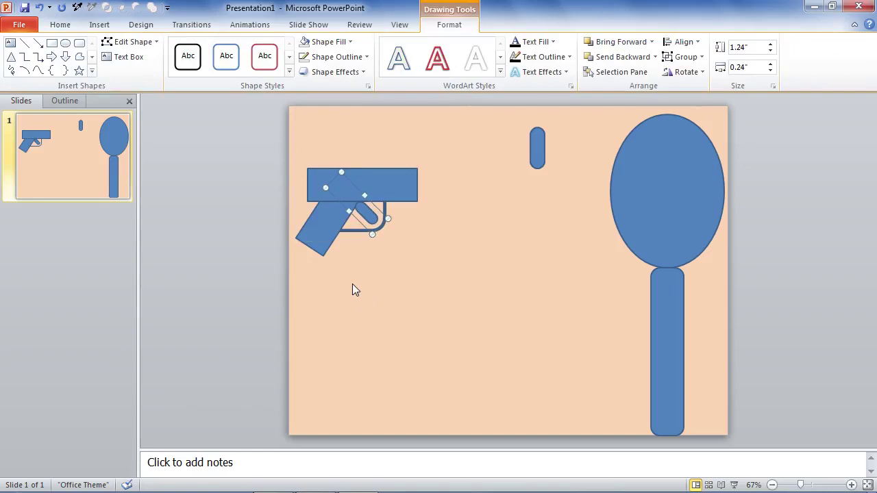
key("ctrl+Up")
key("ctrl+Up")
key("ctrl+Up")
key("ctrl+Up")
key("ctrl+Up")
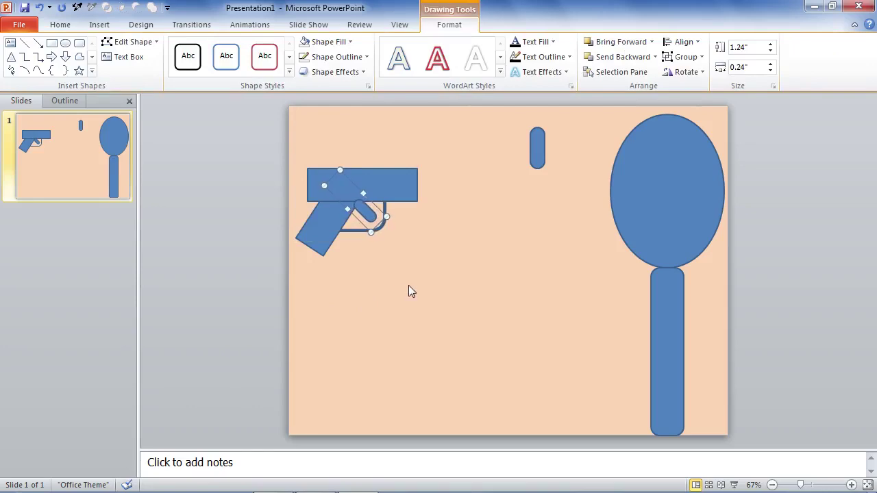
left_click(408, 285)
left_click(368, 217)
Preview the Spin effect on the trigger from More Emphasis Effects.
left_click(249, 25)
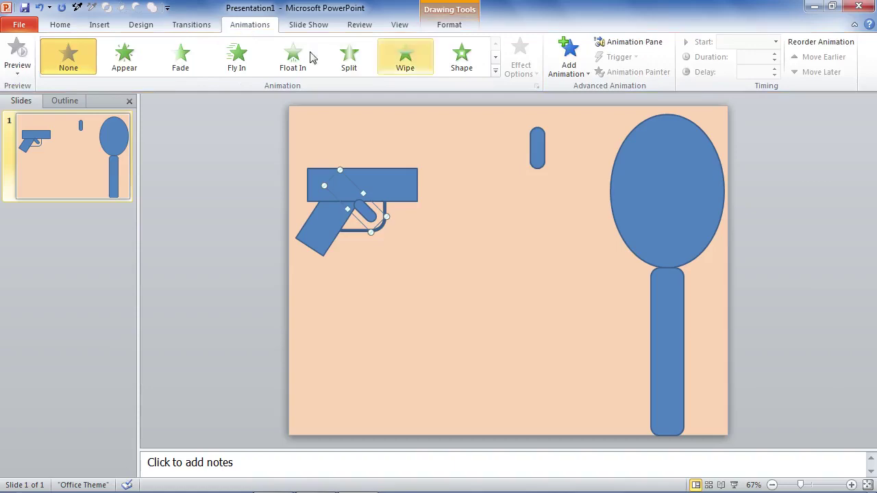
left_click(570, 76)
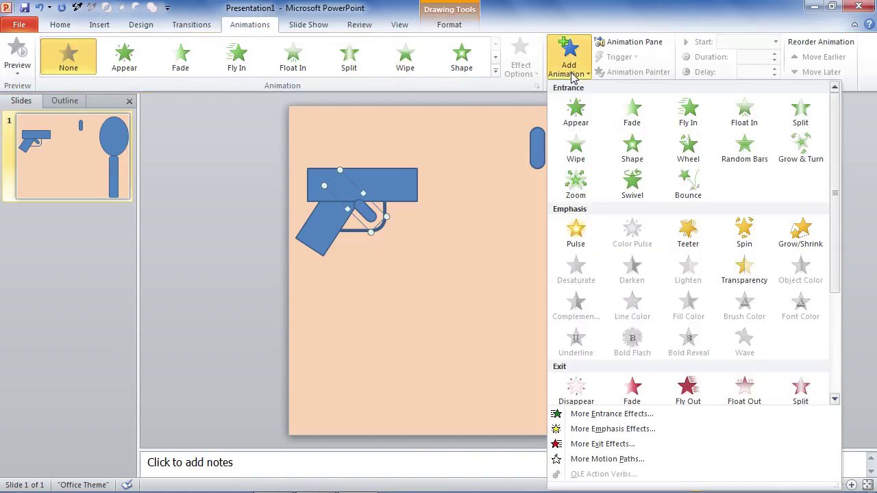
left_click(575, 430)
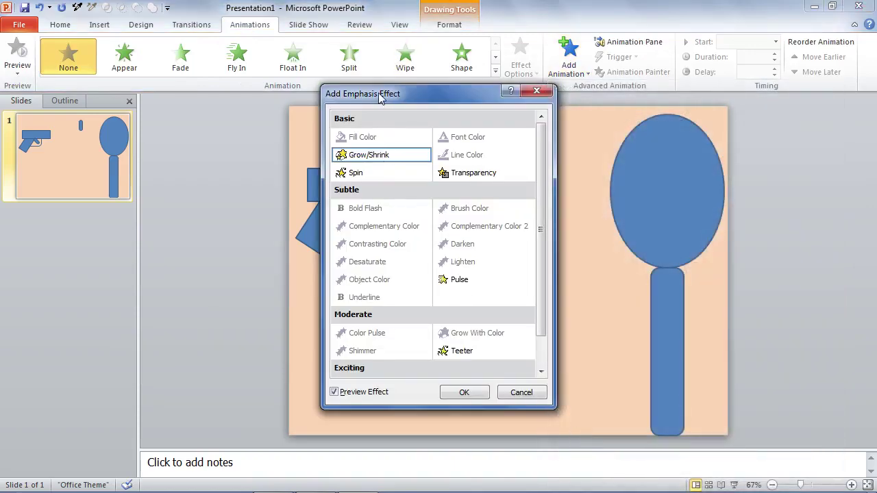
left_click_drag(380, 94, 539, 109)
left_click(515, 185)
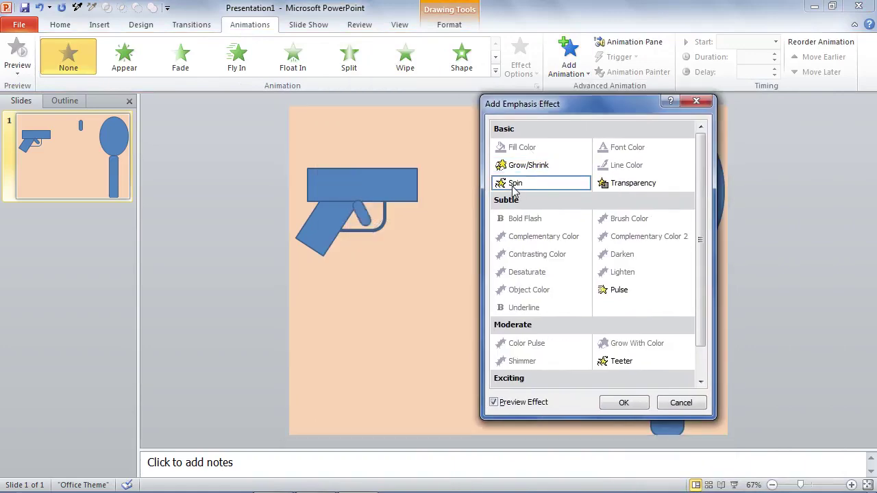
Apply a Spin emphasis to the gun group and set its amount to a custom 28° clockwise.
left_click(623, 402)
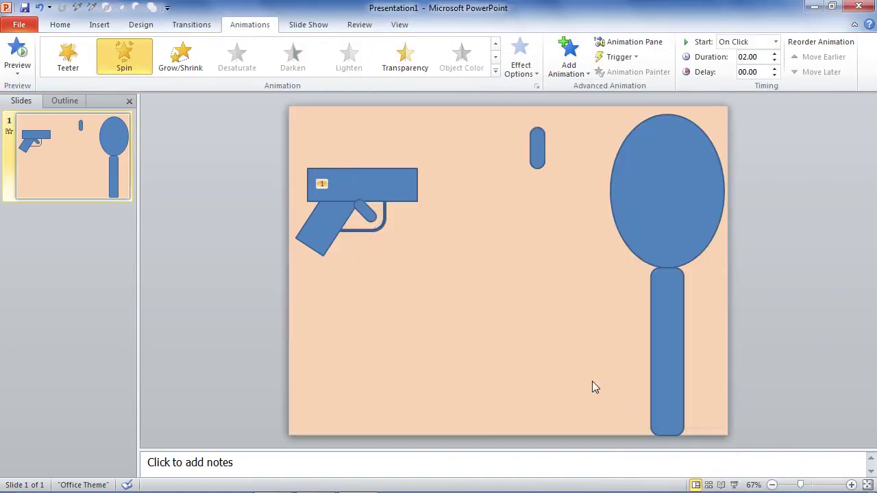
left_click(628, 42)
right_click(760, 148)
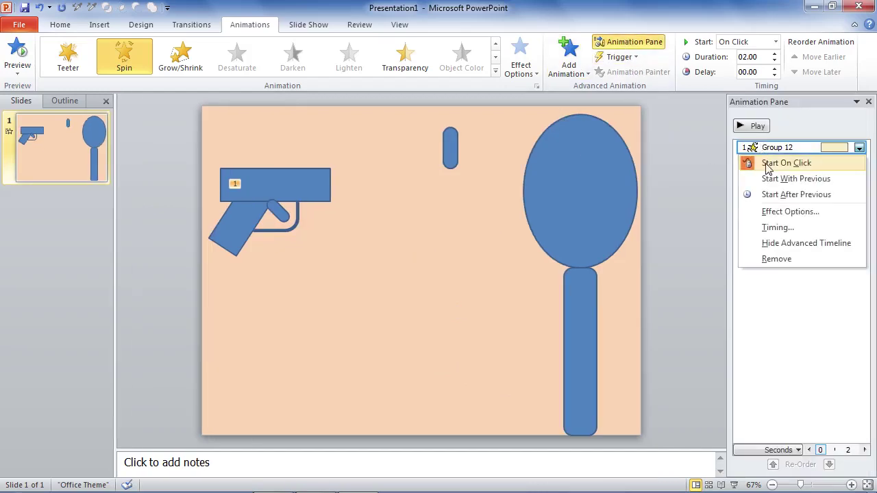
left_click(770, 226)
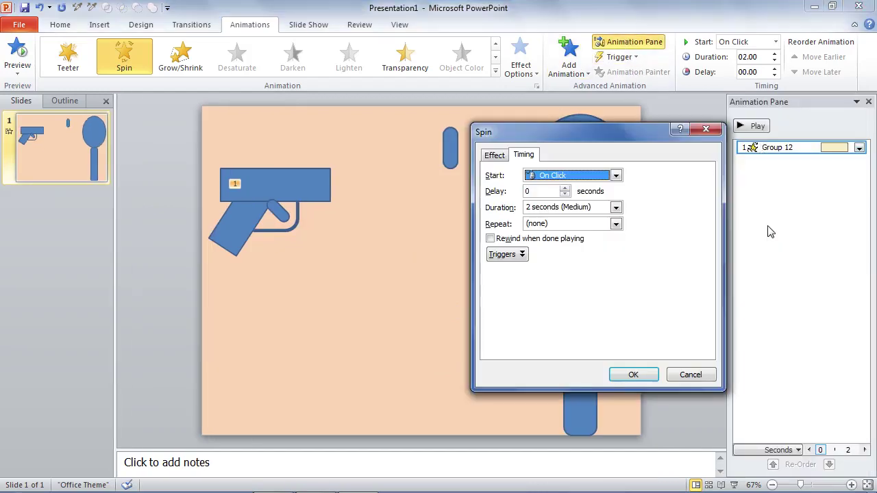
left_click(493, 155)
left_click(670, 189)
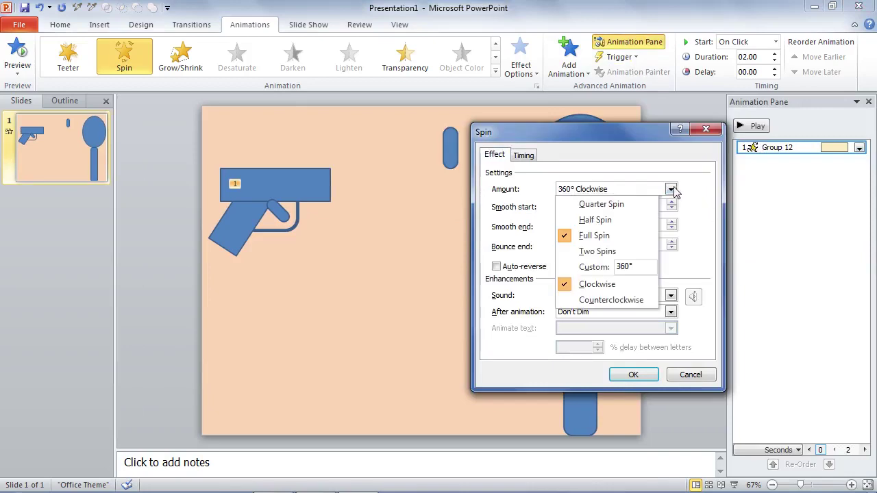
type("28")
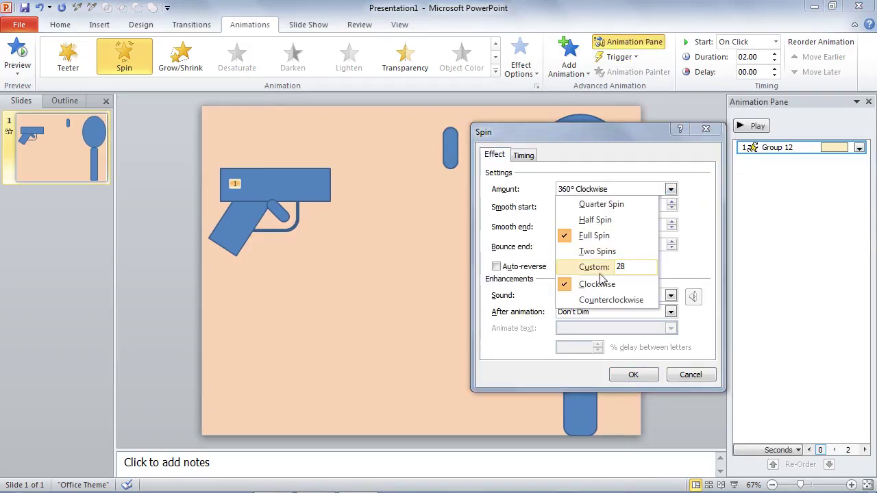
key("Return")
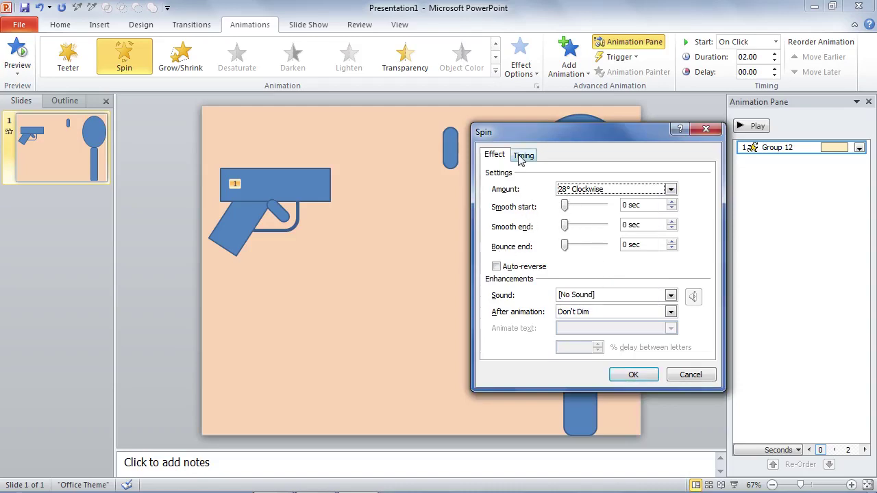
Turn on auto-reverse, start the spin With Previous, and trigger it by clicking Group 12.
left_click(496, 267)
left_click(525, 156)
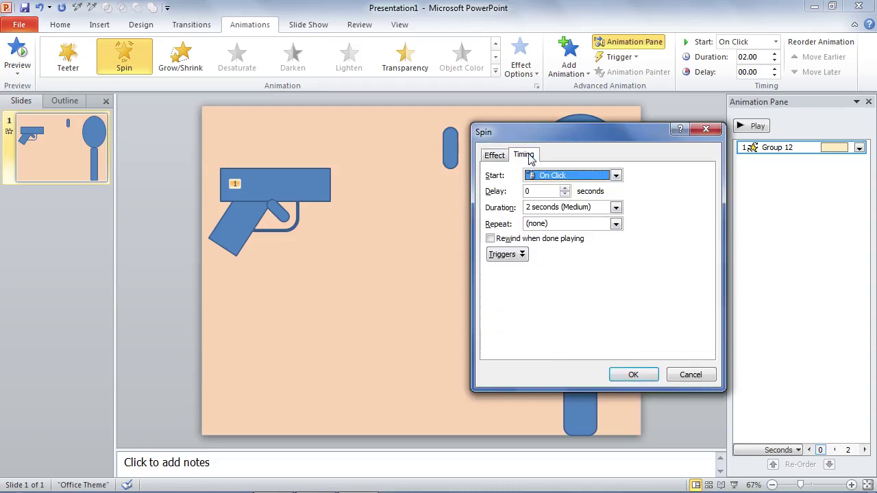
left_click(552, 177)
left_click(559, 202)
left_click(505, 255)
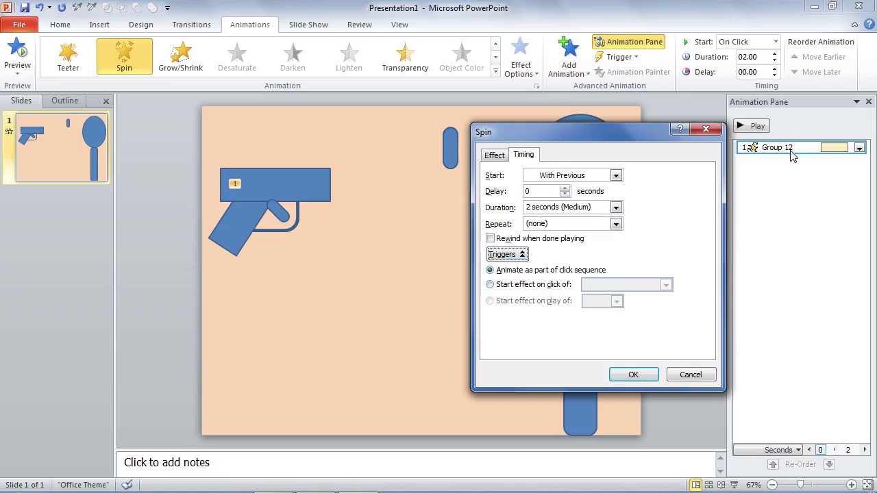
left_click(511, 285)
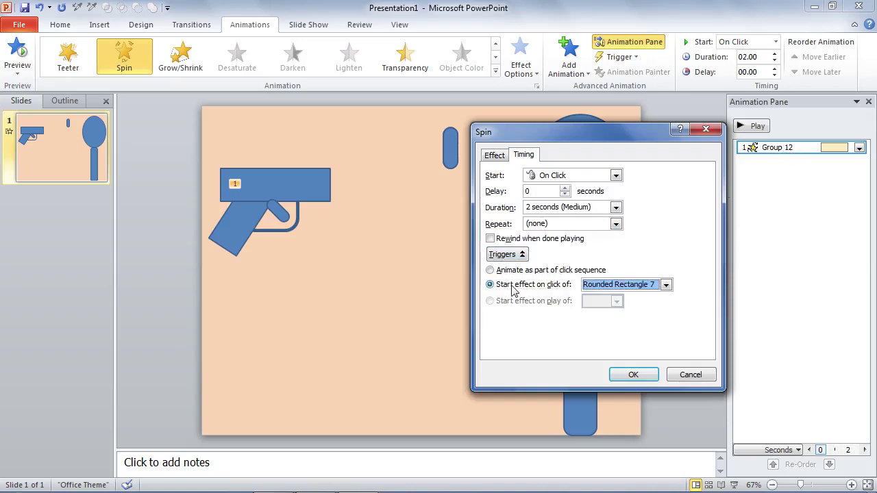
left_click(627, 288)
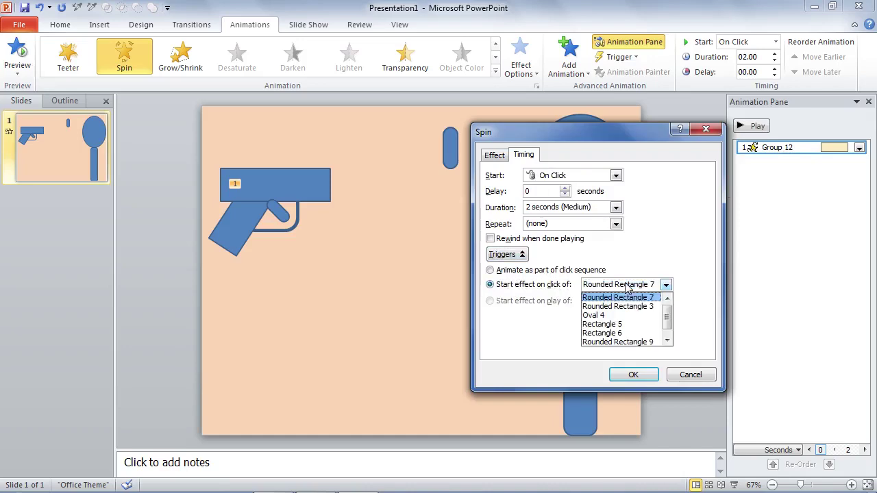
left_click(614, 342)
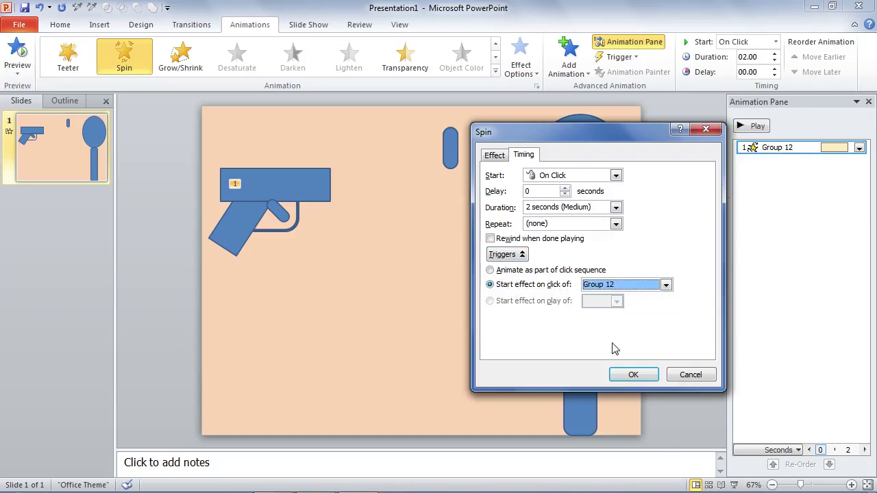
Re-select the start option and the Group 12 click trigger, then apply the trigger settings.
left_click(562, 176)
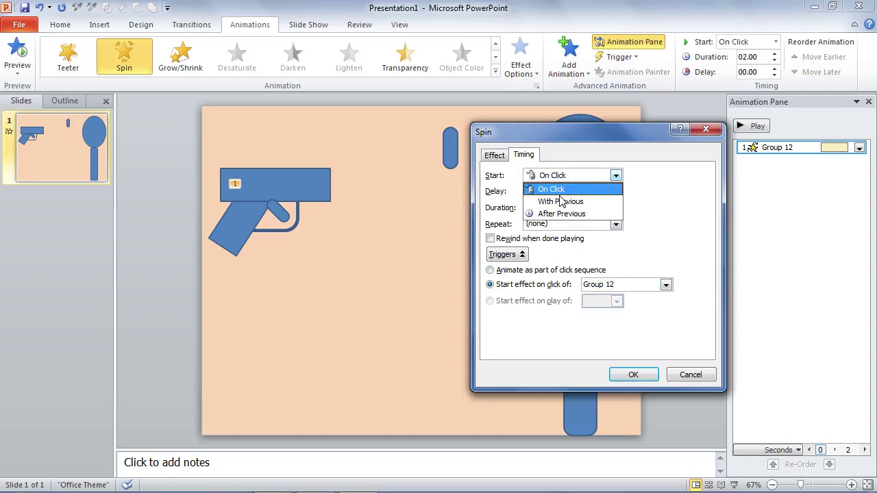
left_click(560, 202)
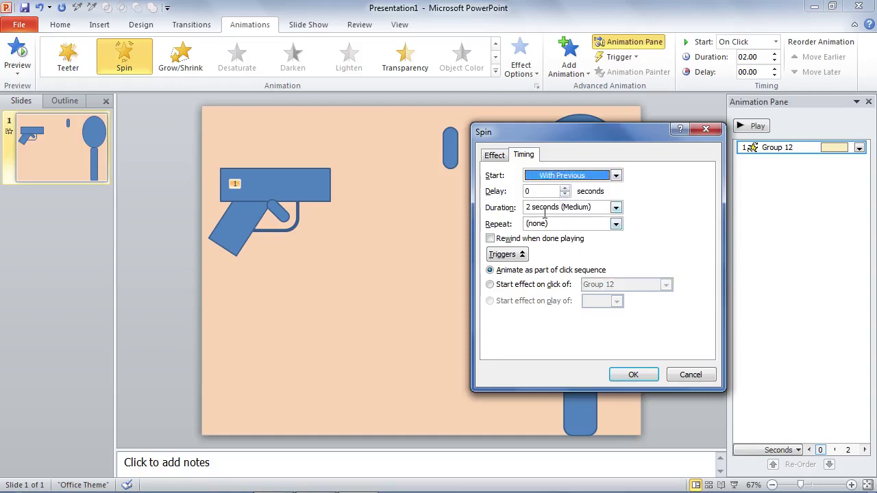
left_click(495, 285)
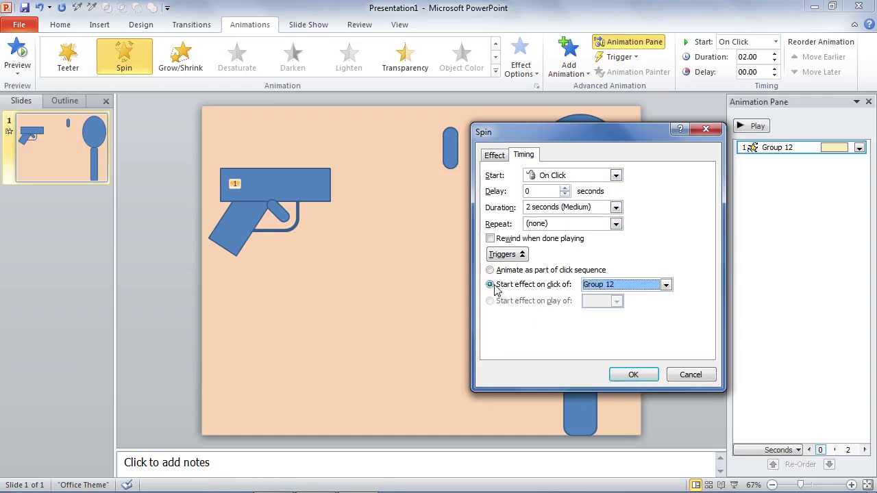
left_click(600, 286)
left_click(602, 342)
left_click(630, 374)
right_click(772, 167)
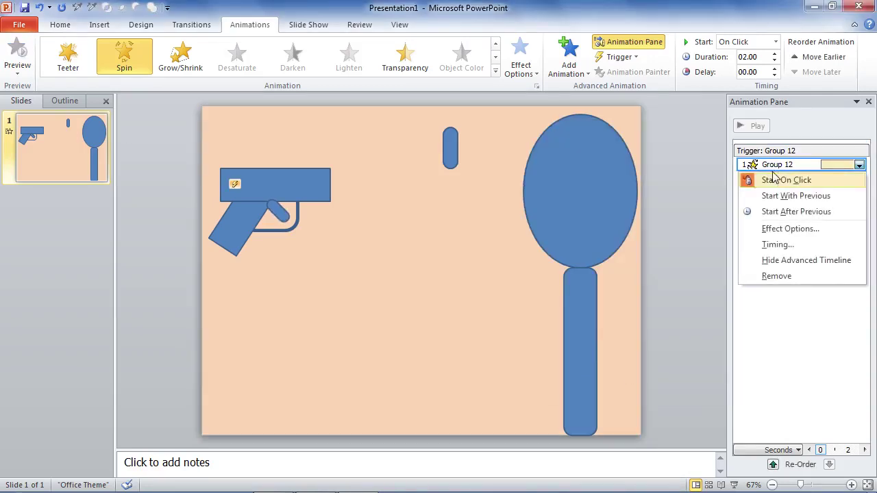
left_click(777, 245)
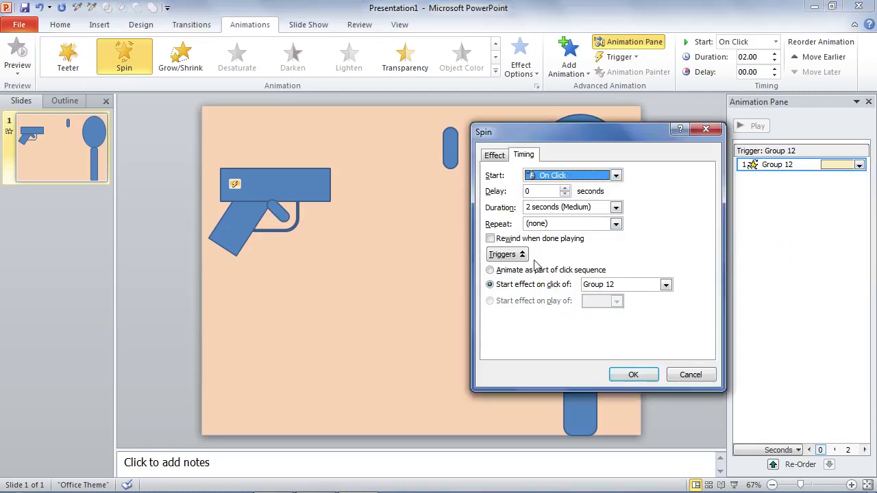
Accept the timing settings and test the trigger click in a slide show.
left_click(624, 374)
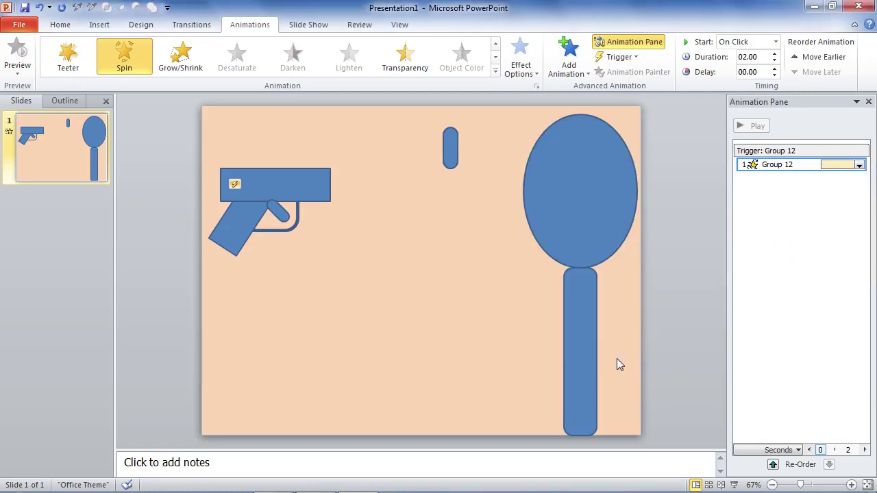
left_click(733, 485)
left_click(227, 163)
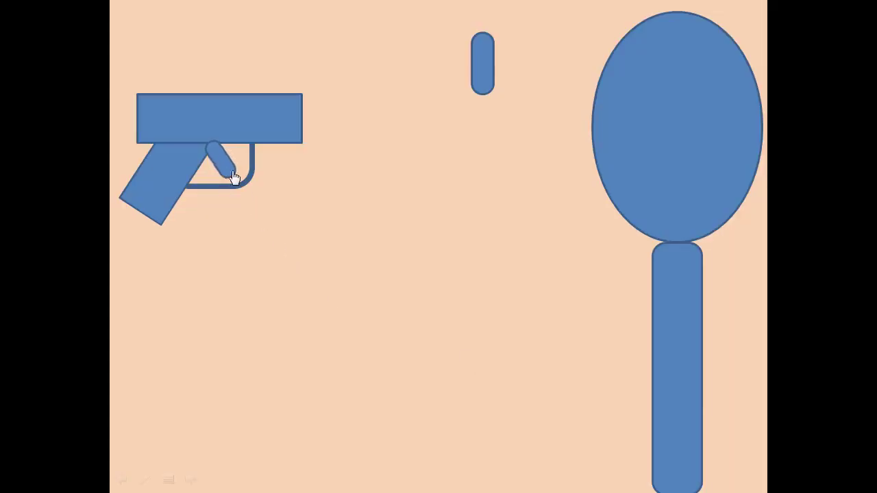
key("Escape")
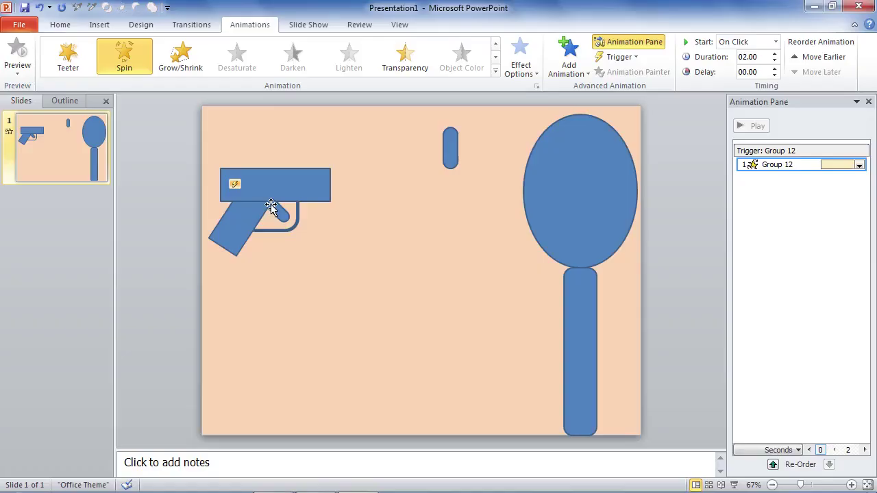
Set the spin's duration to 0.2 seconds.
right_click(762, 167)
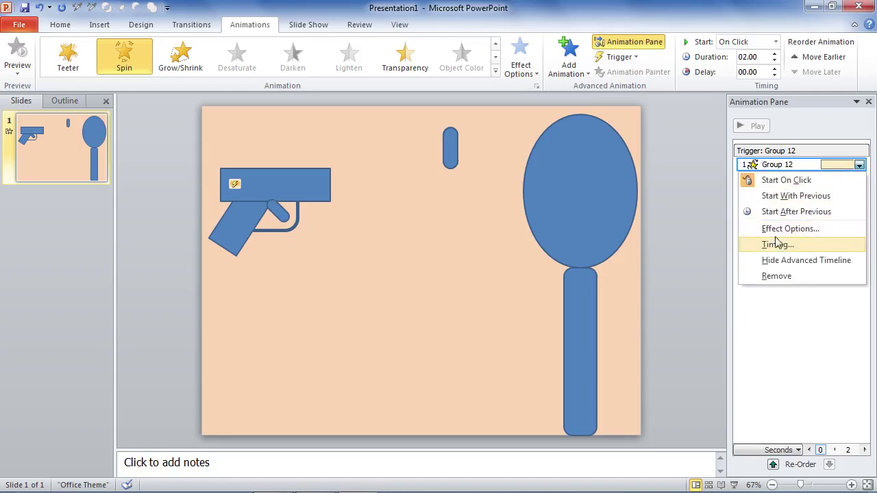
left_click(775, 250)
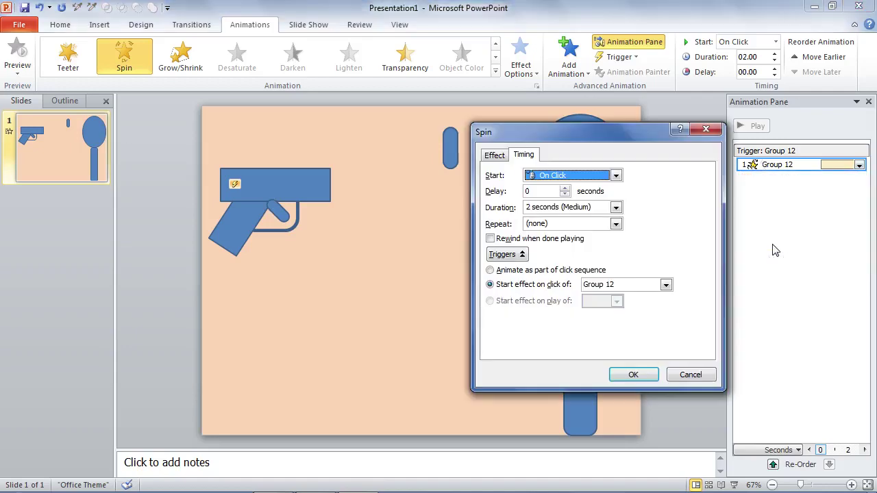
left_click(611, 207)
left_click(583, 255)
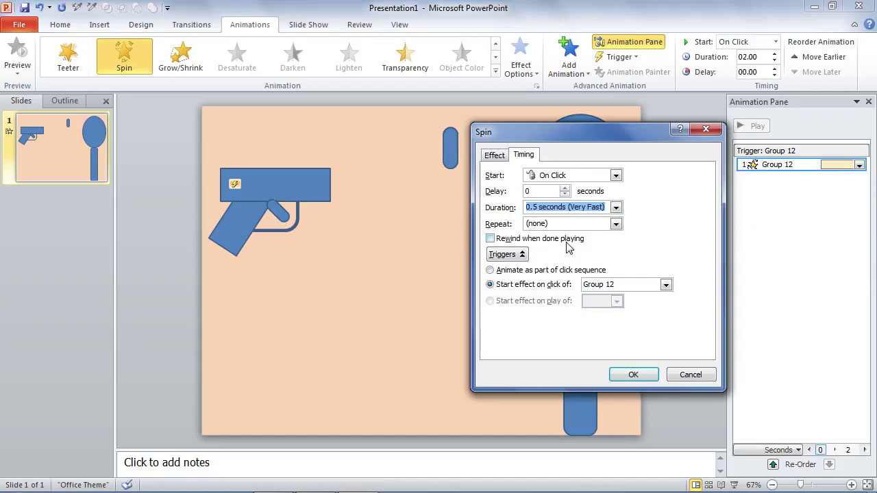
type("0.2")
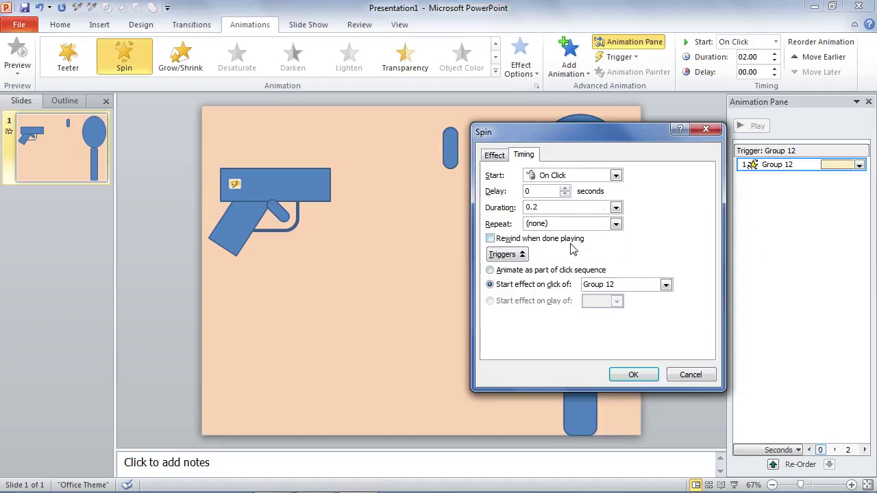
key("Return")
Confirm the spin settings and retest the 0.2-second spin in the slide show.
double_click(778, 165)
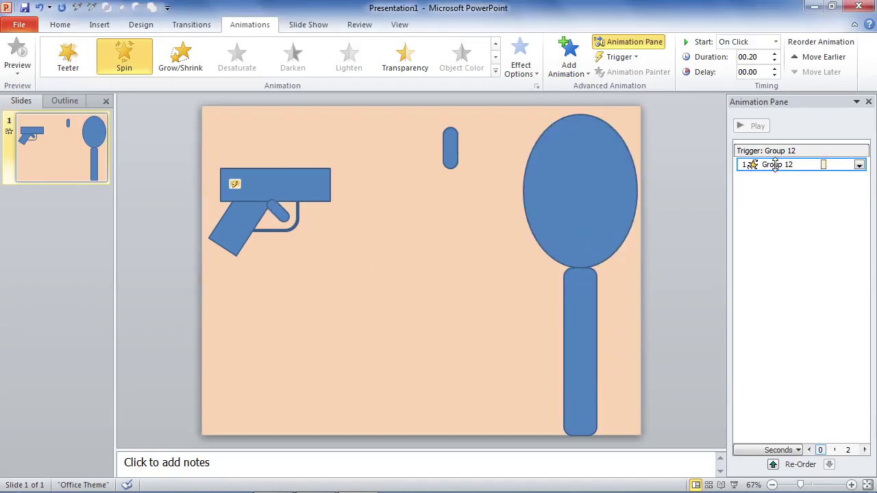
left_click(523, 156)
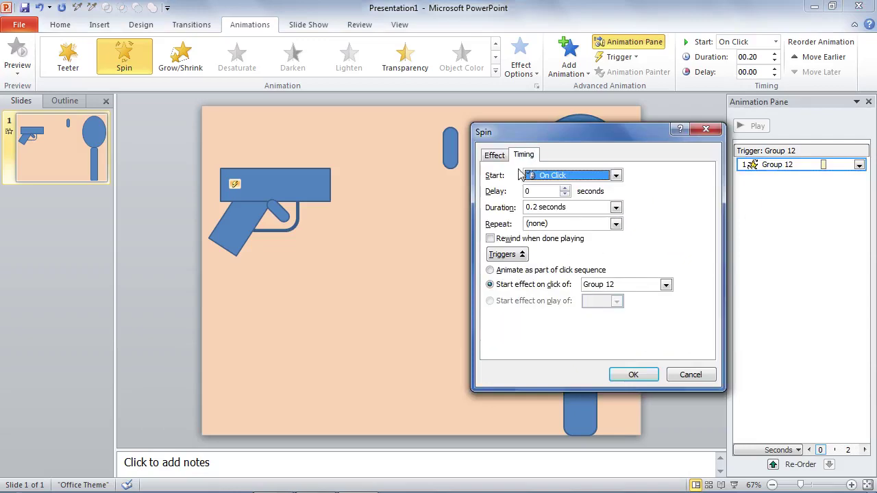
left_click(632, 375)
left_click(734, 485)
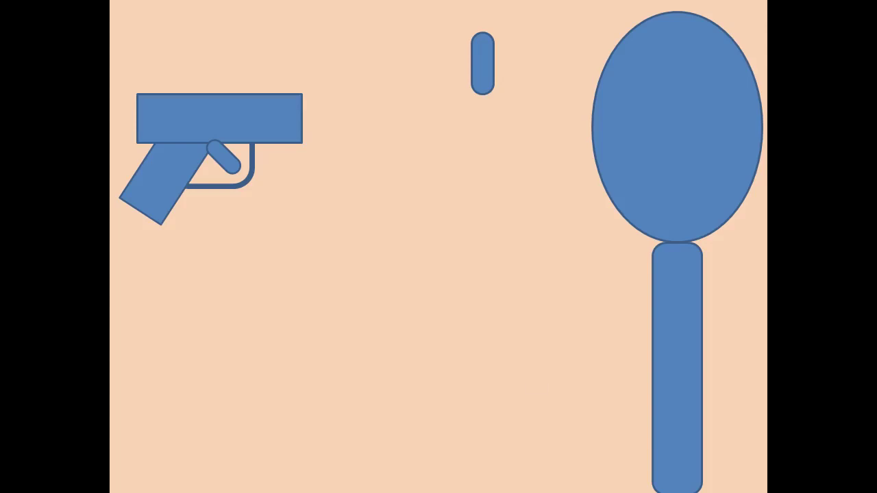
left_click(230, 165)
key("Escape")
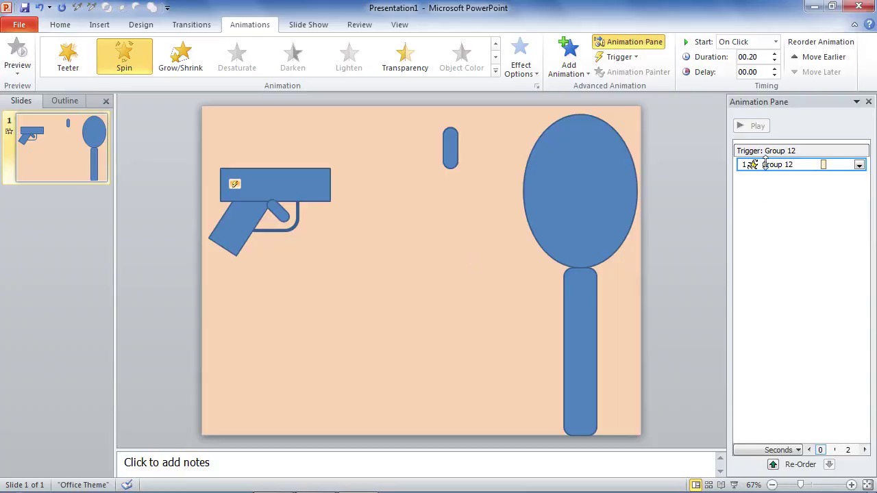
Change the spin's duration to 0.09 seconds.
left_click(858, 165)
left_click(764, 248)
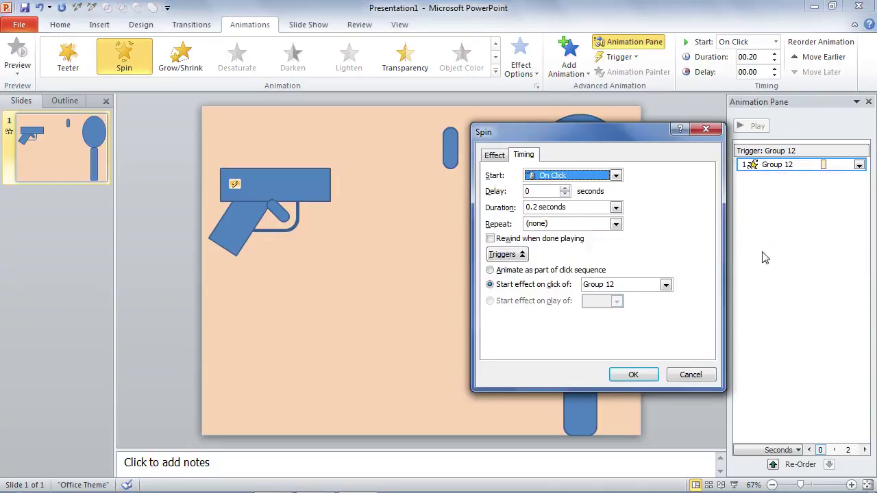
left_click(616, 208)
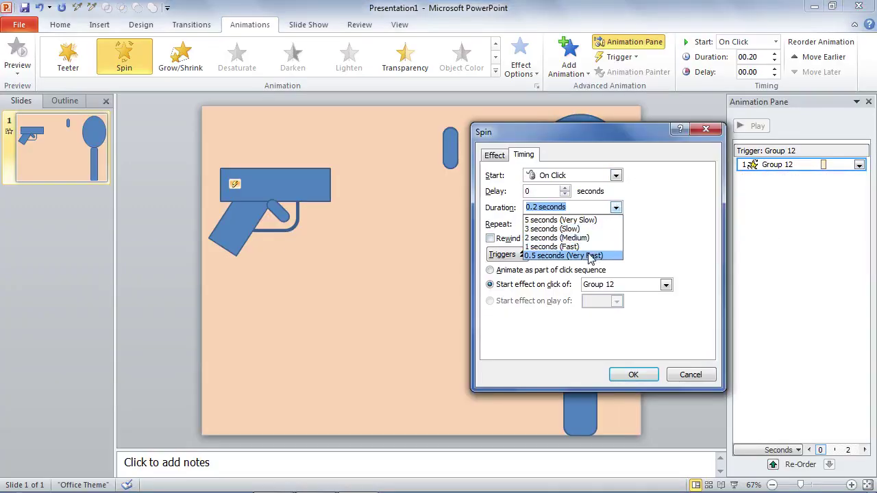
left_click(593, 255)
type("0.09")
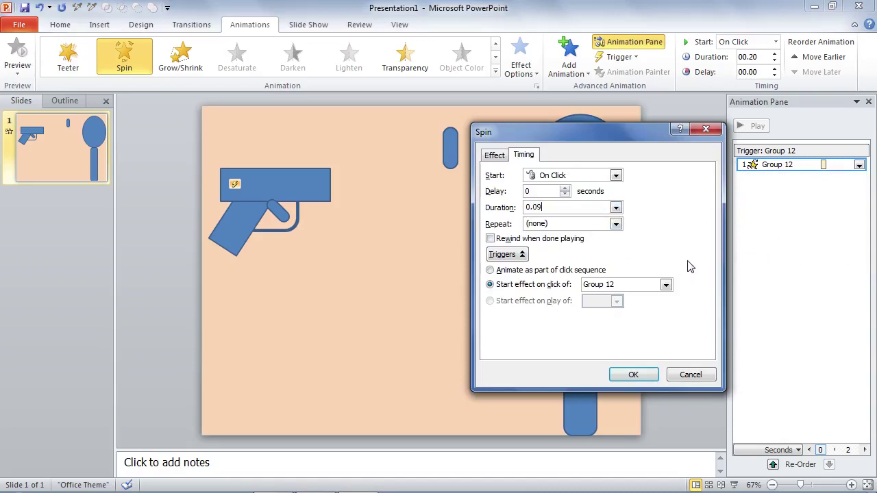
left_click(633, 374)
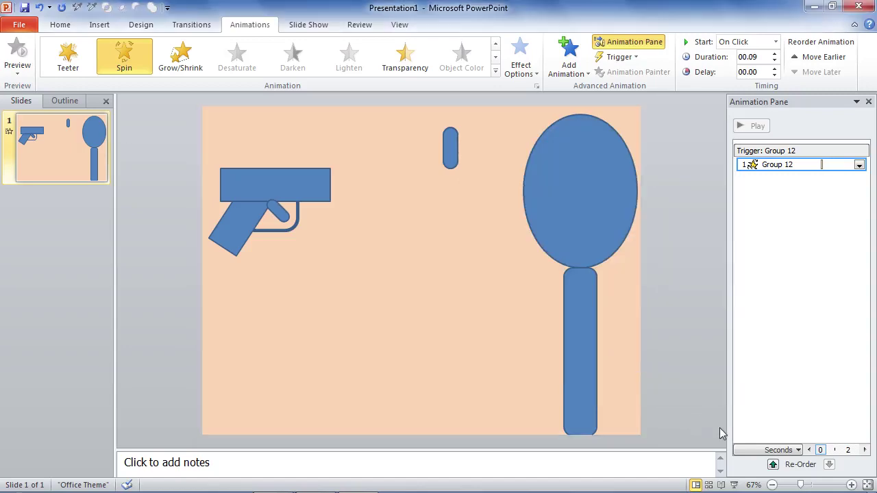
Run the slide show and click the trigger to check the faster spin.
left_click(734, 485)
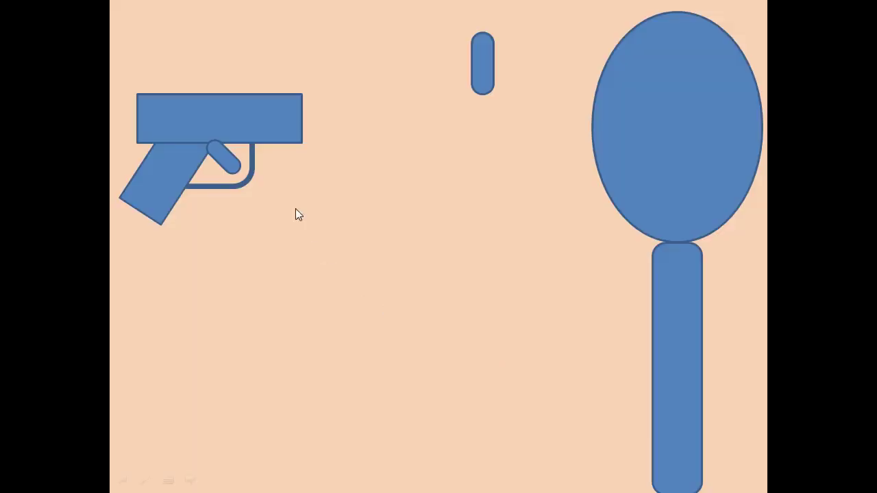
left_click(232, 170)
key("Escape")
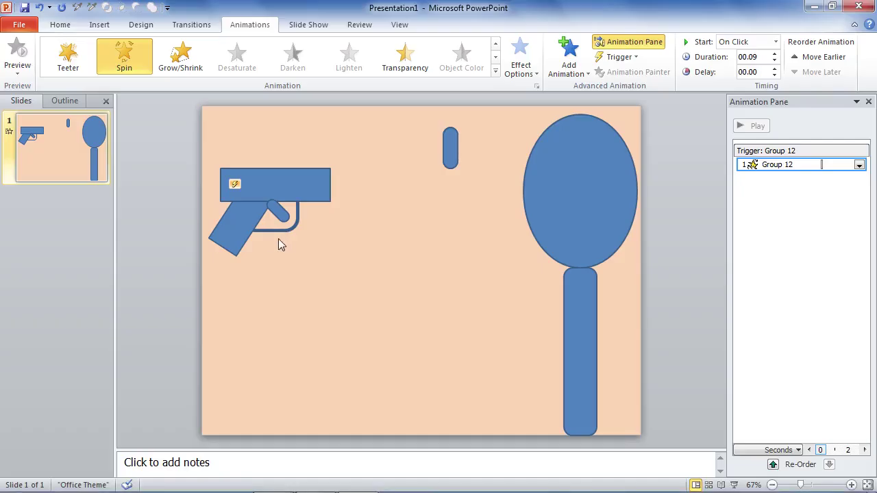
Resize and rotate the tall pill near the top into a small horizontal capsule bullet.
left_click(451, 144)
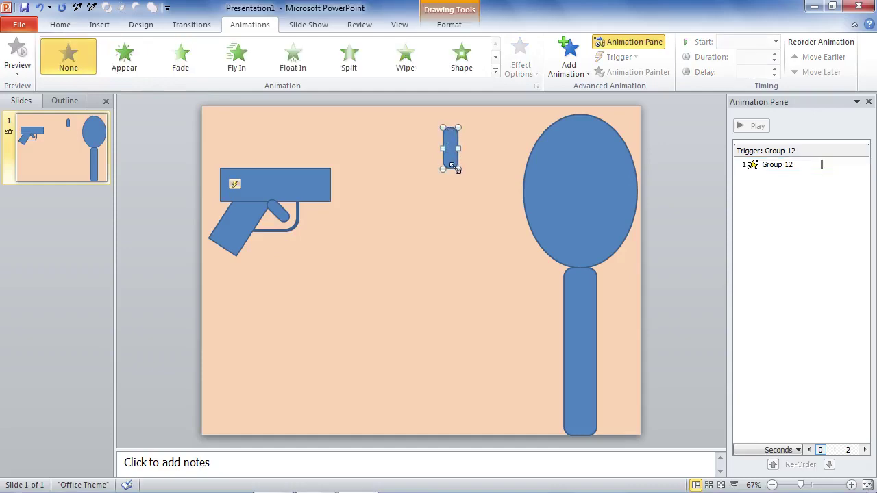
left_click_drag(458, 148, 473, 148)
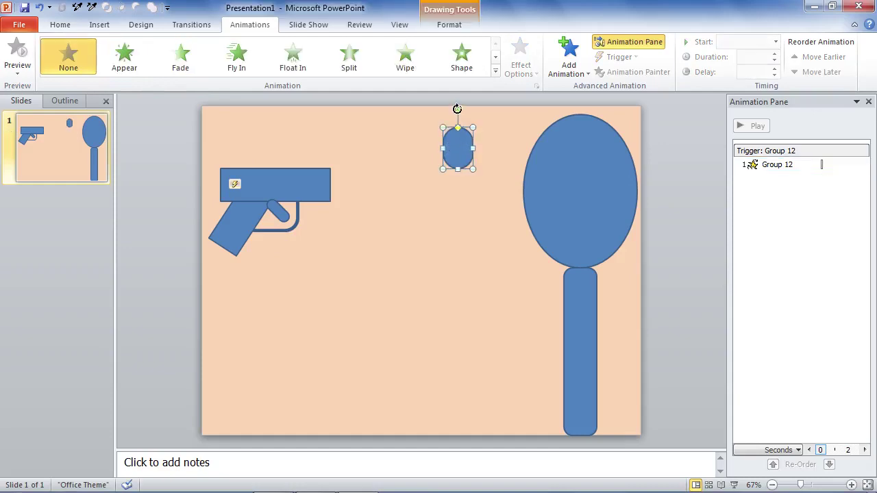
mouse_move(457, 109)
left_mouse_down()
mouse_move(492, 150)
mouse_move(417, 167)
mouse_move(416, 151)
left_mouse_up()
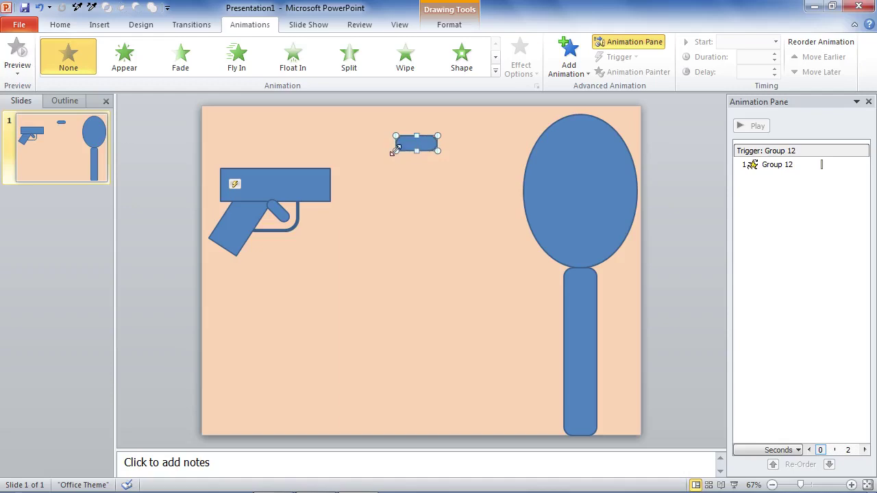
left_click_drag(395, 143, 415, 143)
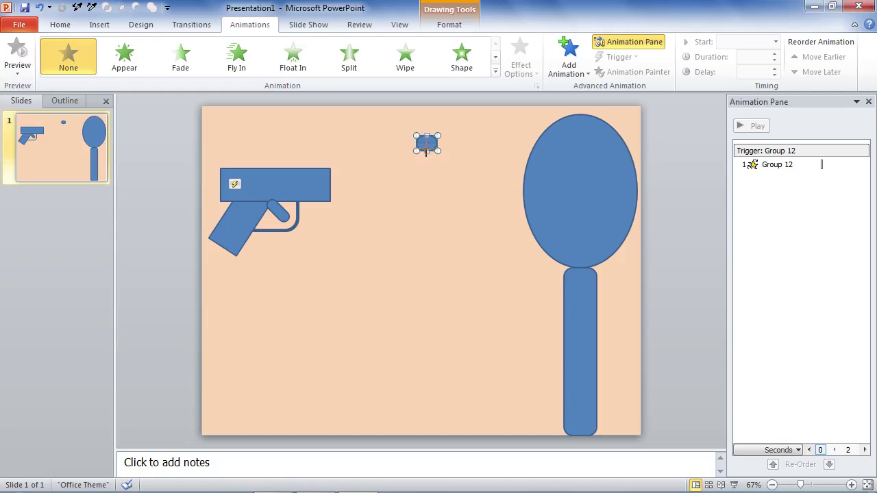
left_click_drag(414, 151, 409, 151)
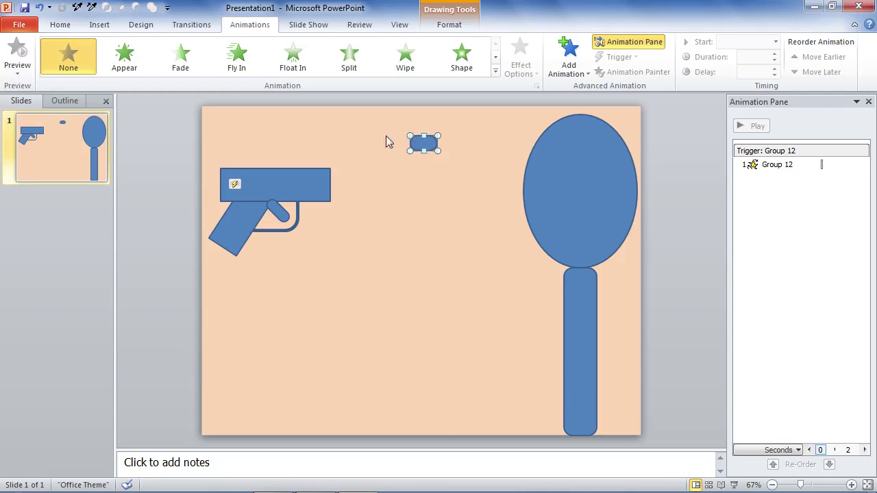
Draw a 3 pt straight line extending right from the bullet.
left_click(104, 25)
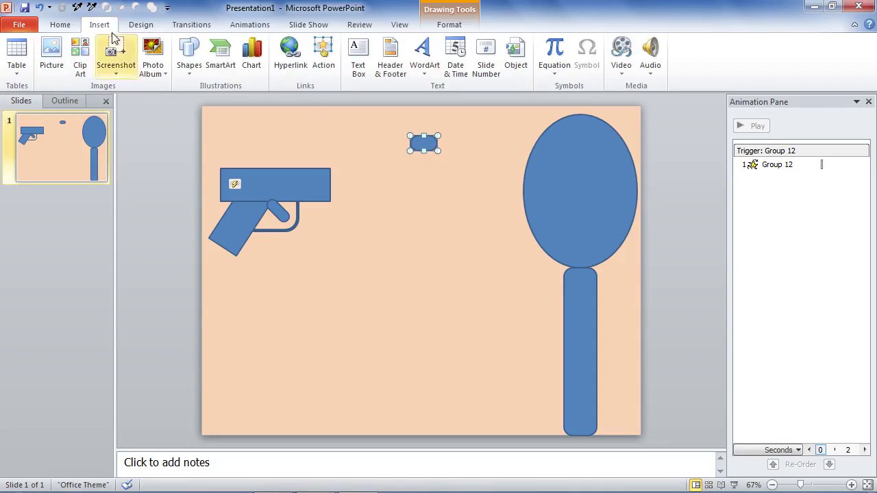
left_click(189, 65)
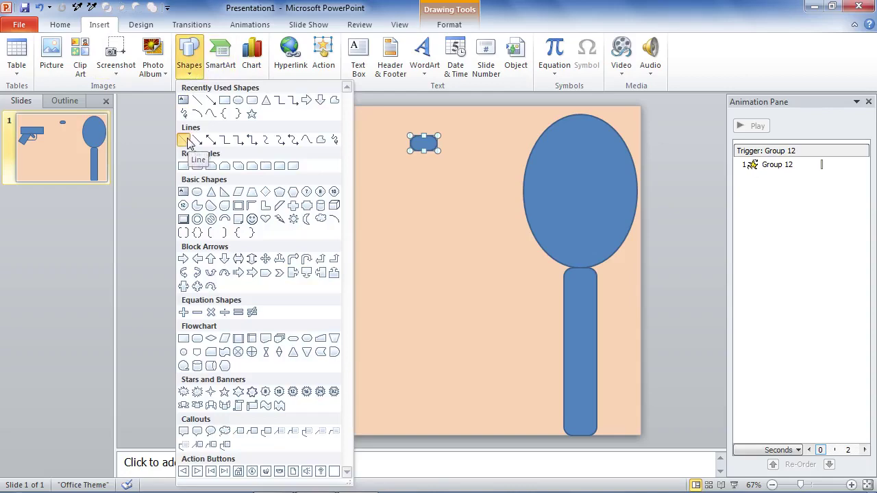
left_click(185, 140)
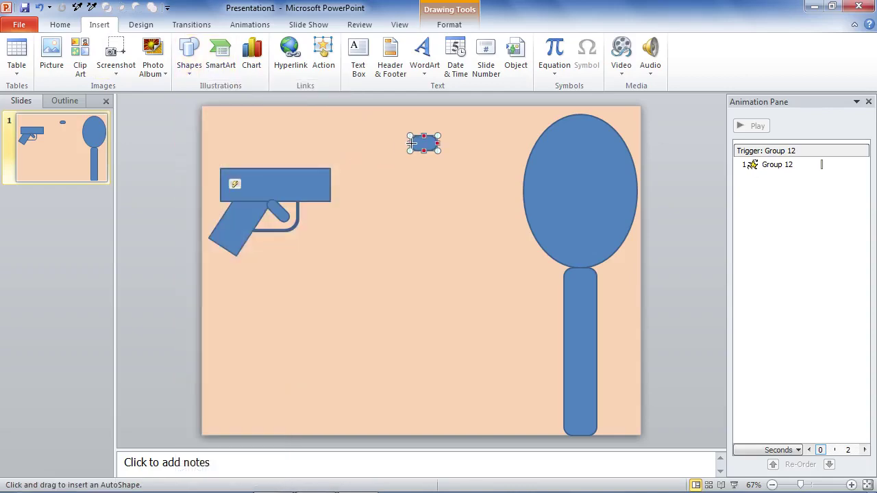
left_click_drag(412, 143, 457, 143)
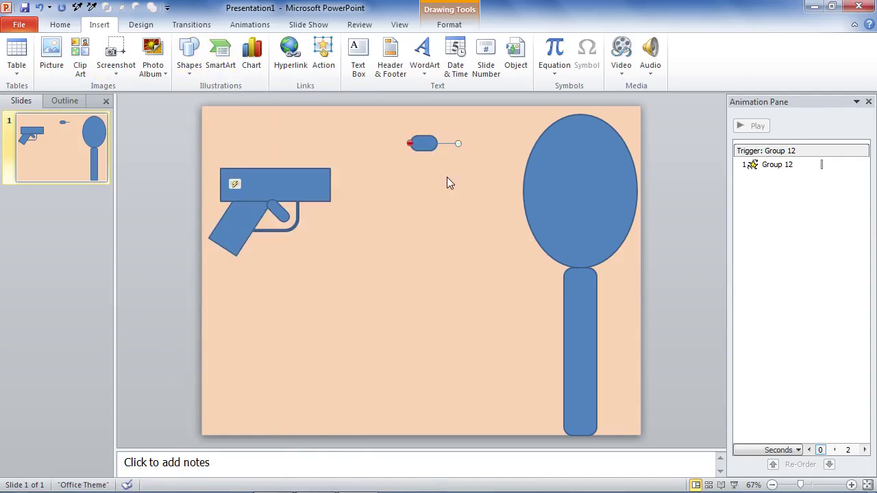
left_click(450, 24)
left_click(343, 63)
mouse_move(334, 202)
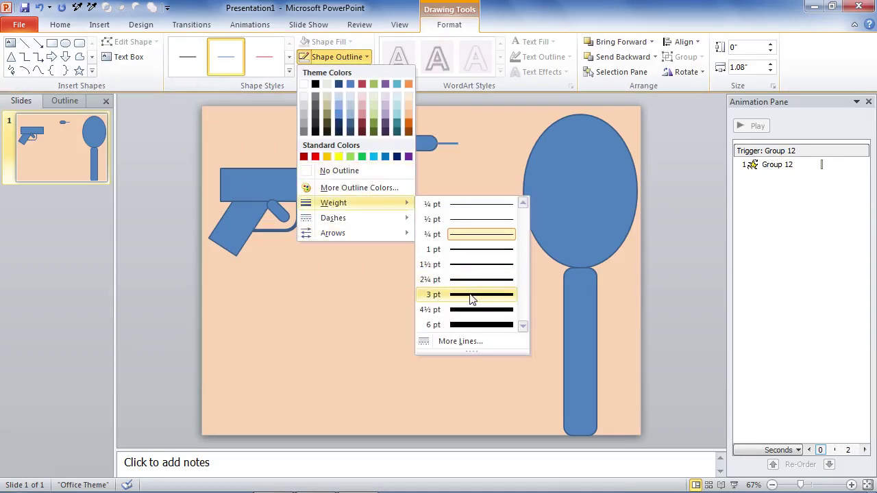
left_click(471, 299)
left_click(418, 180)
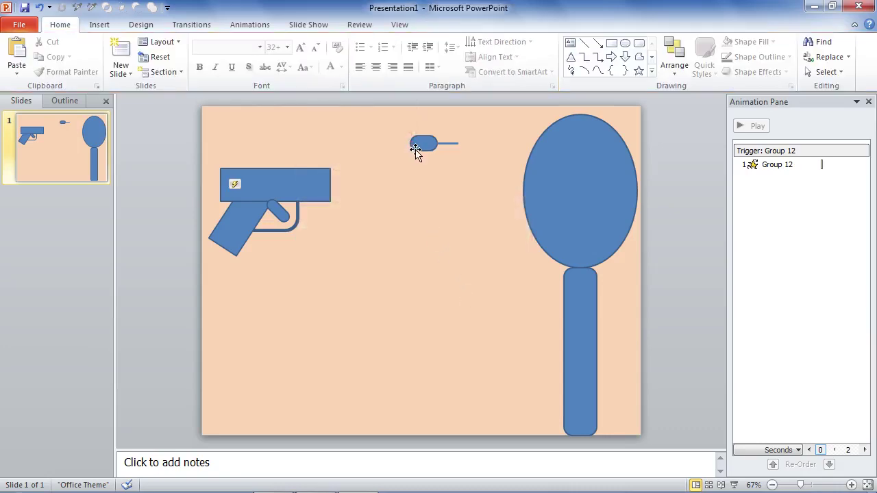
Resize the bullet to 0.5" wide by 0.2" high.
left_click(418, 147)
left_click(770, 51)
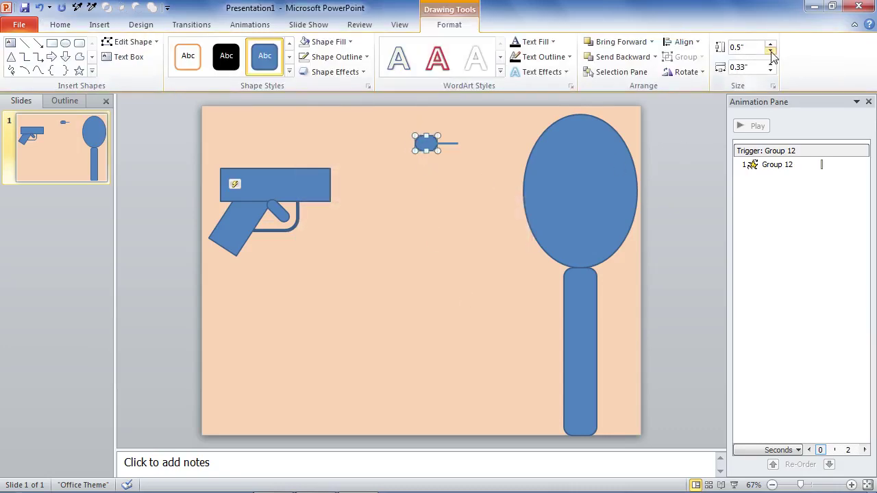
left_click(770, 71)
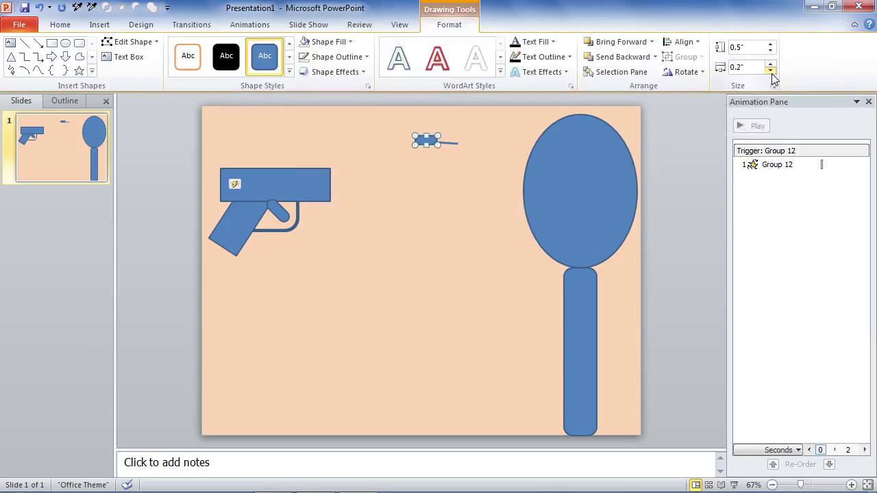
left_click(445, 181)
Align the bullet and its trailing line to their middles.
left_click_drag(401, 126, 465, 152)
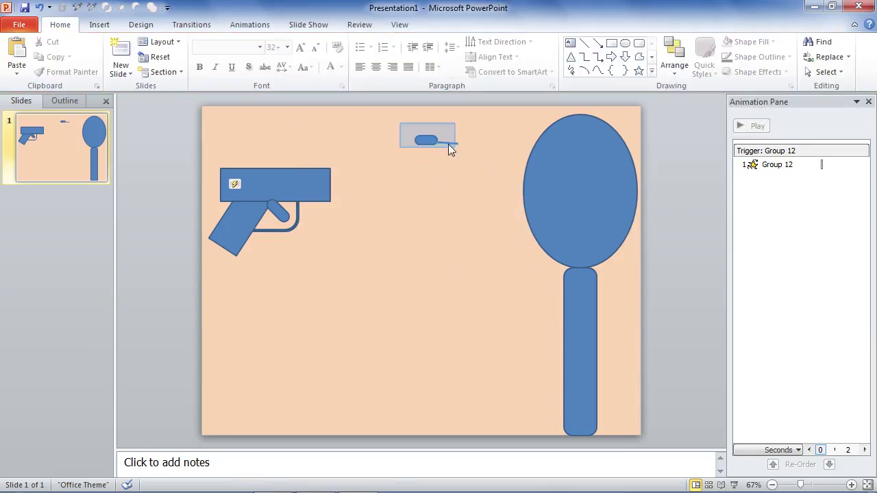
left_click(452, 29)
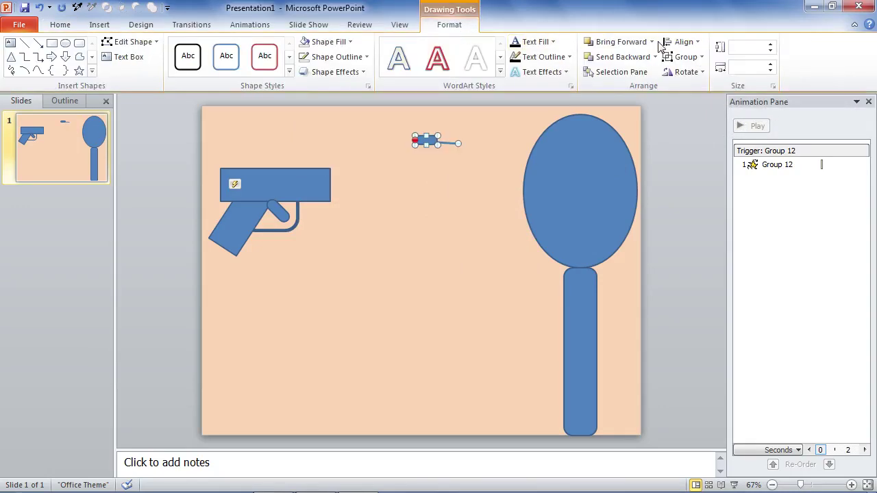
left_click(683, 42)
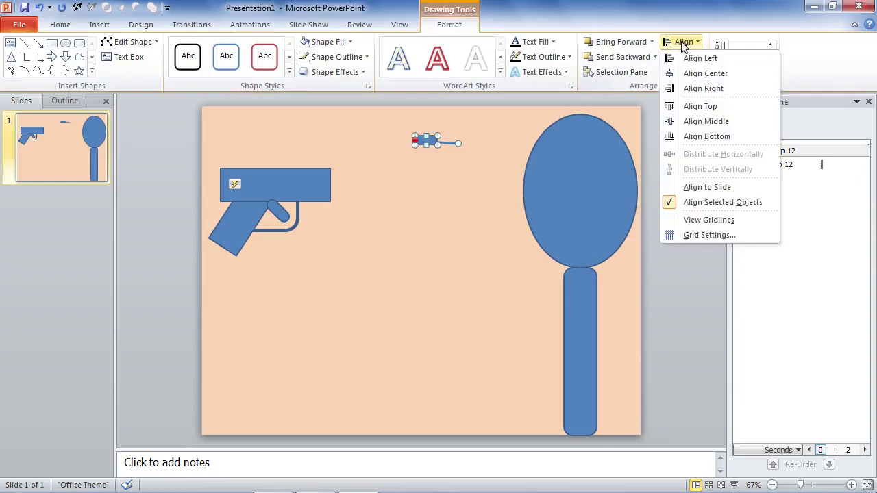
left_click(702, 121)
Adjust the trailing line's right end to a shorter length beside the bullet.
left_click(472, 180)
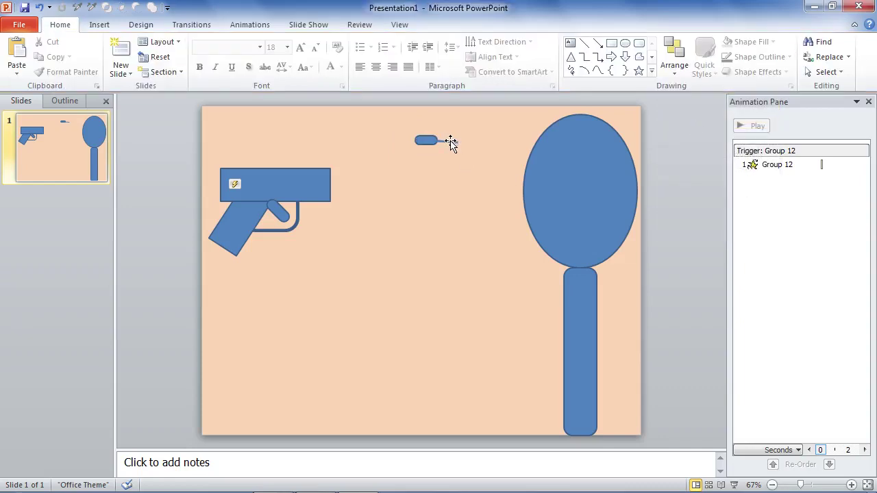
left_click(456, 142)
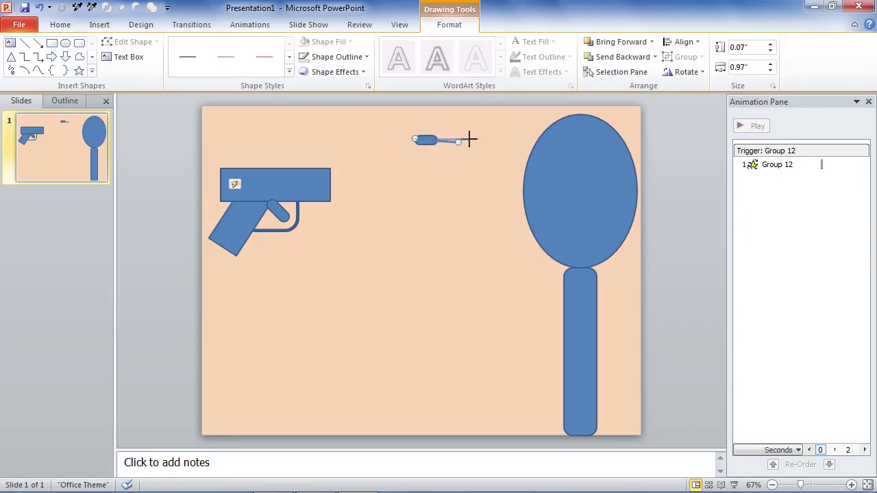
mouse_move(469, 140)
left_mouse_down()
mouse_move(456, 191)
mouse_move(452, 140)
left_mouse_up()
left_click(469, 176)
left_click(452, 180)
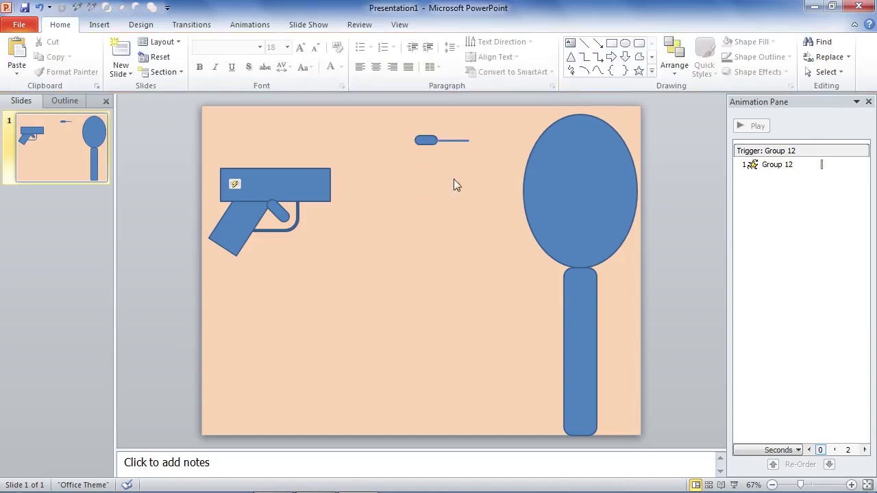
left_click(466, 141)
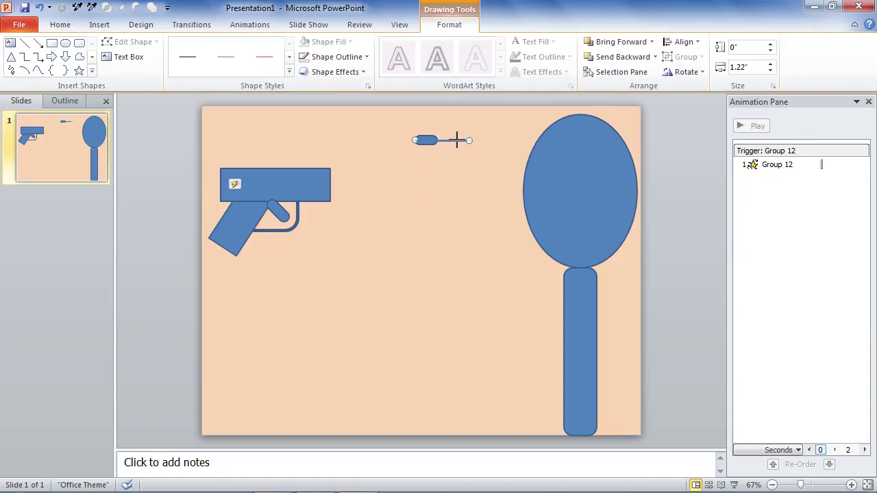
left_click_drag(457, 141, 456, 140)
left_click(456, 169)
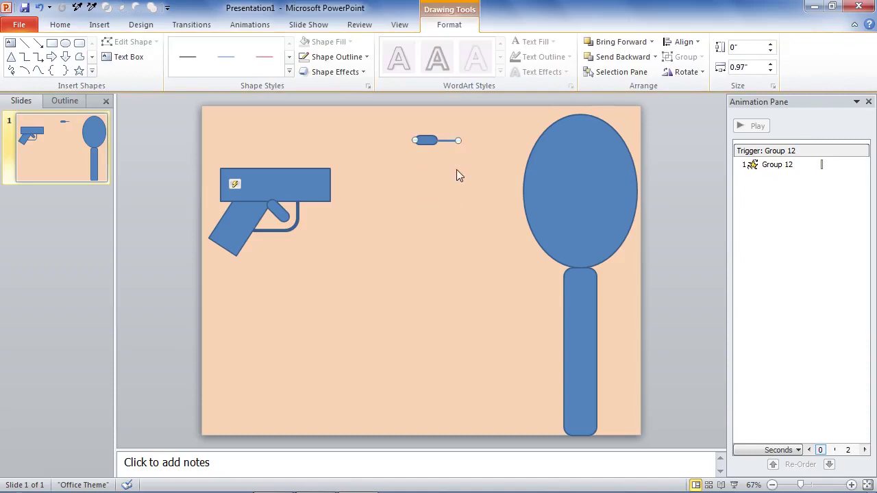
left_click(425, 141)
left_click(412, 159)
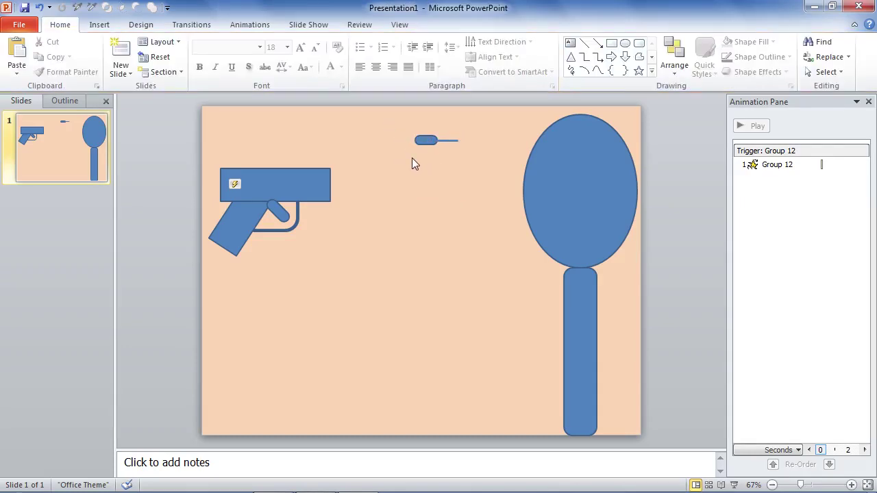
left_click(450, 140)
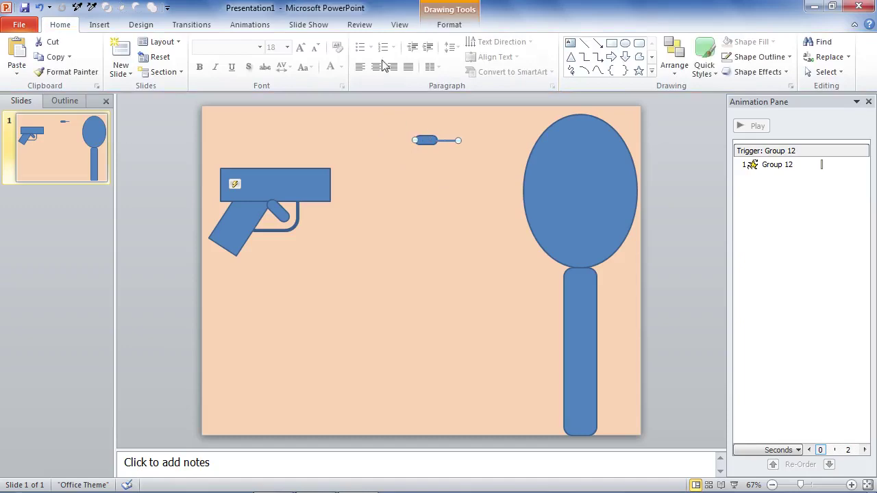
Colour the trailing line black.
left_click(449, 24)
left_click(349, 58)
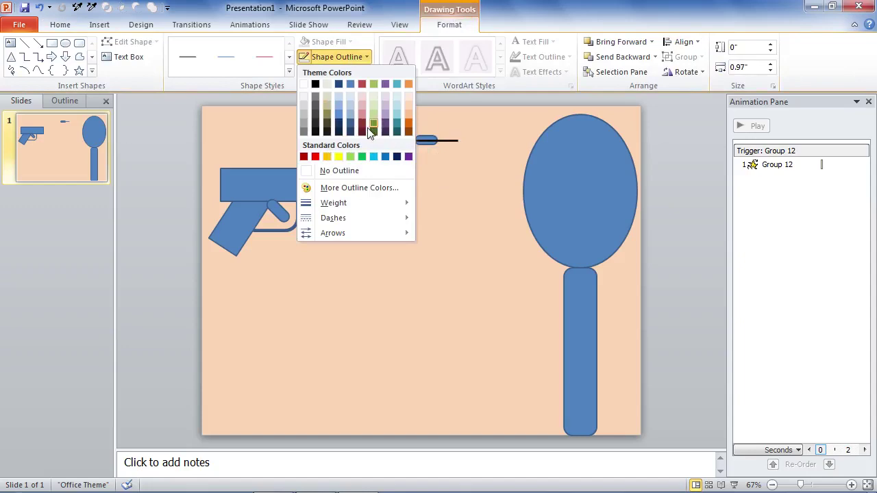
left_click(327, 134)
left_click(447, 166)
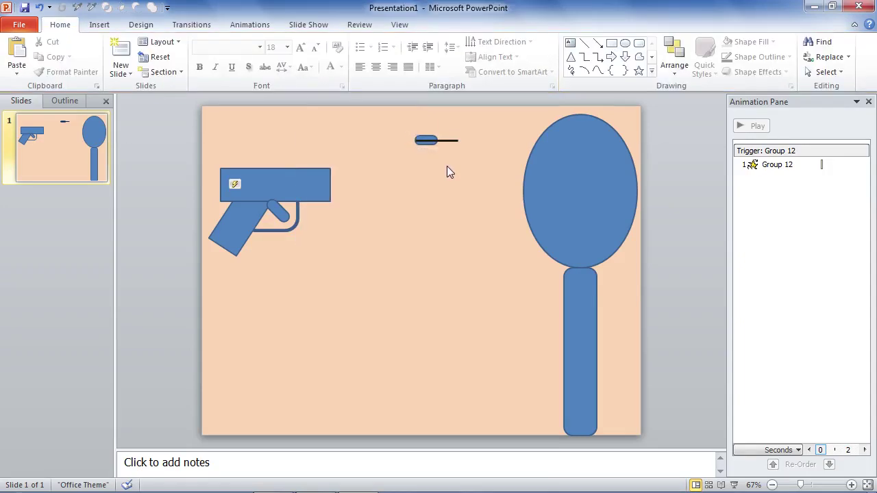
Select the bullet and line together and group them into one object.
left_click(424, 143)
right_click(423, 144)
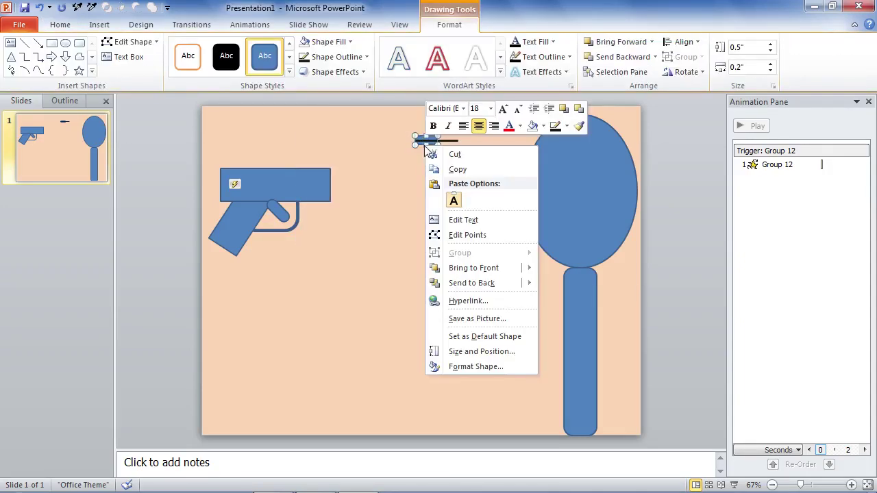
left_click(425, 184)
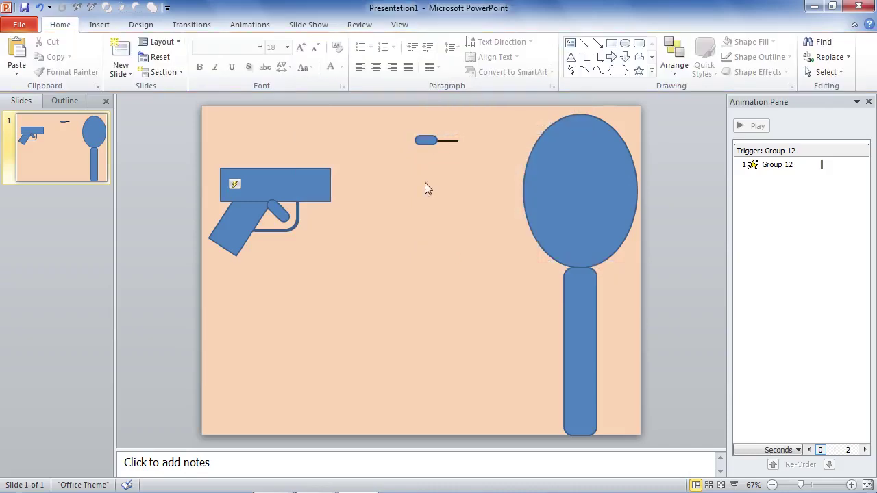
left_click_drag(393, 120, 489, 158)
left_click(440, 154)
left_click_drag(392, 121, 491, 166)
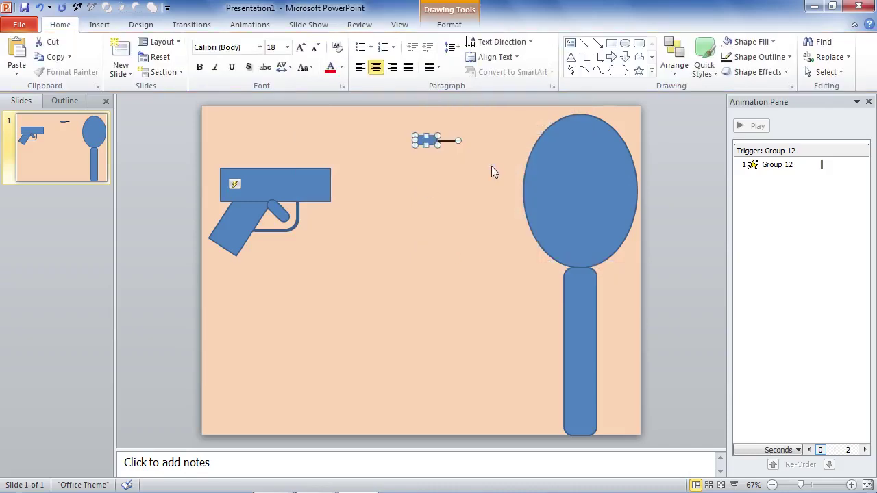
left_click(448, 26)
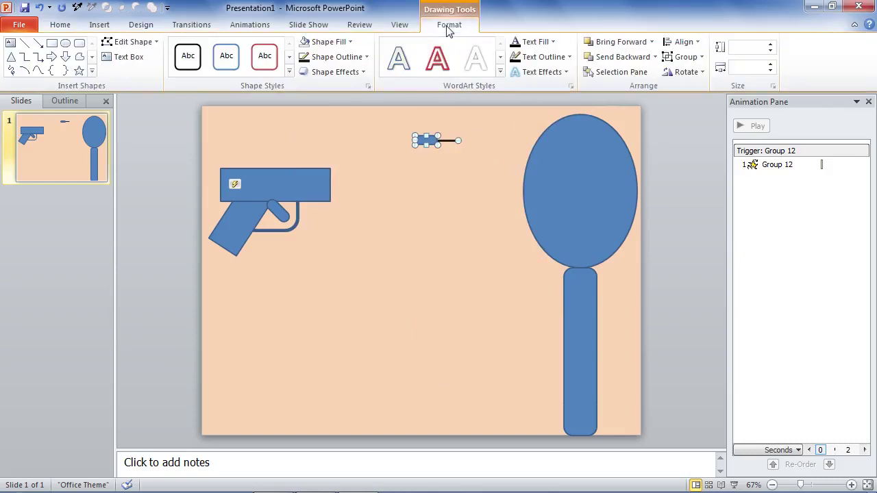
left_click(682, 58)
left_click(693, 73)
left_click_drag(398, 122, 481, 161)
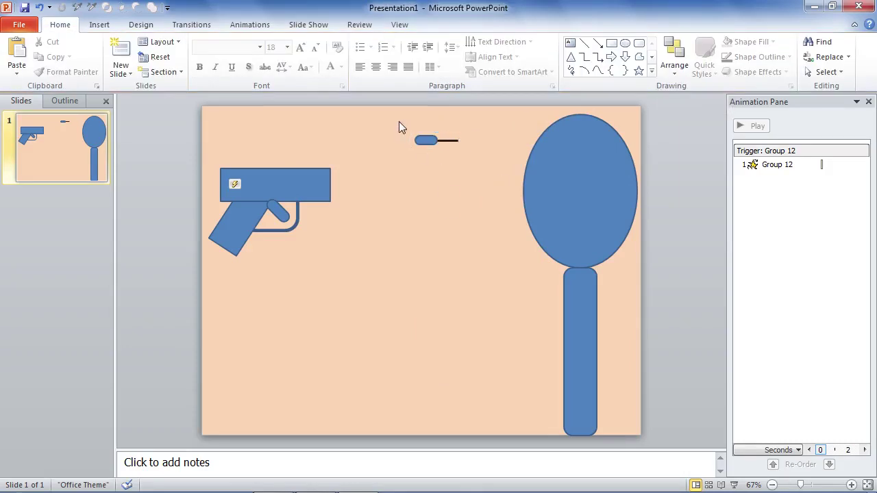
left_click(418, 141)
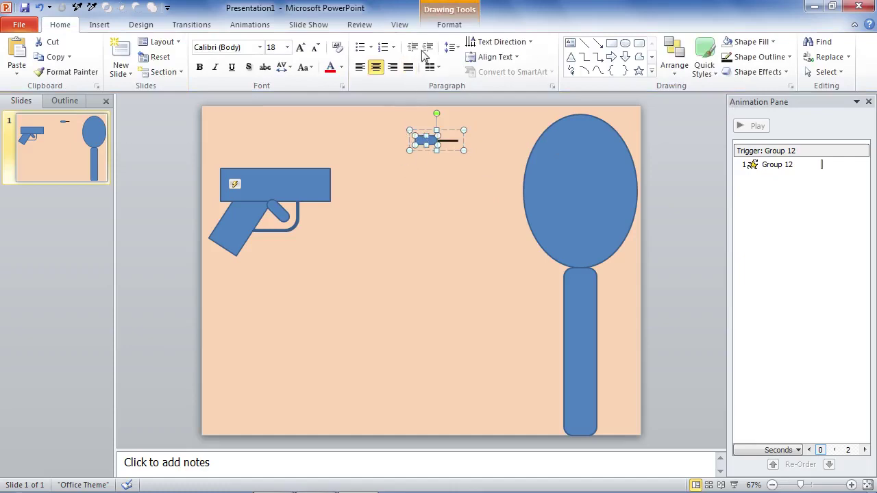
Fill the bullet with black and remove its outline.
left_click(449, 24)
left_click(327, 41)
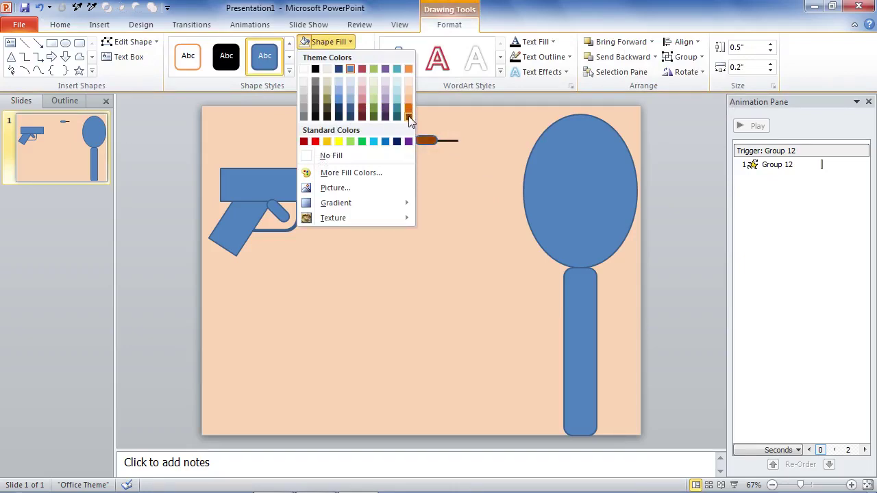
left_click(329, 116)
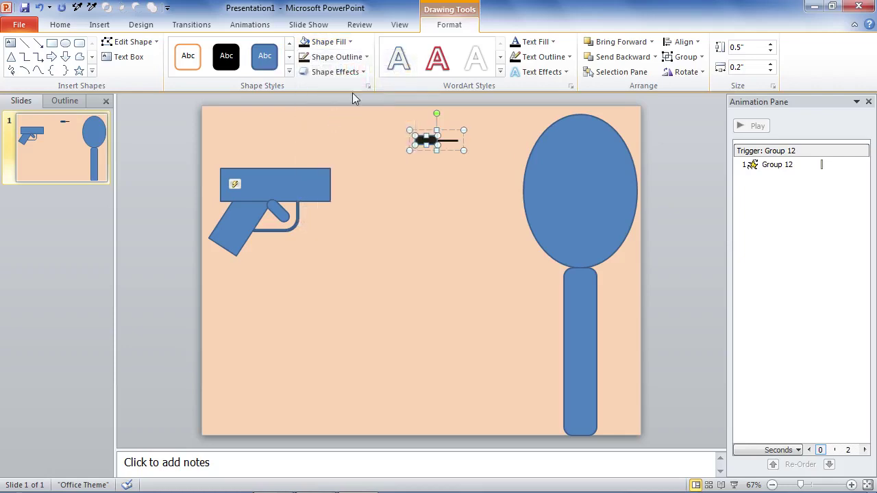
left_click(328, 42)
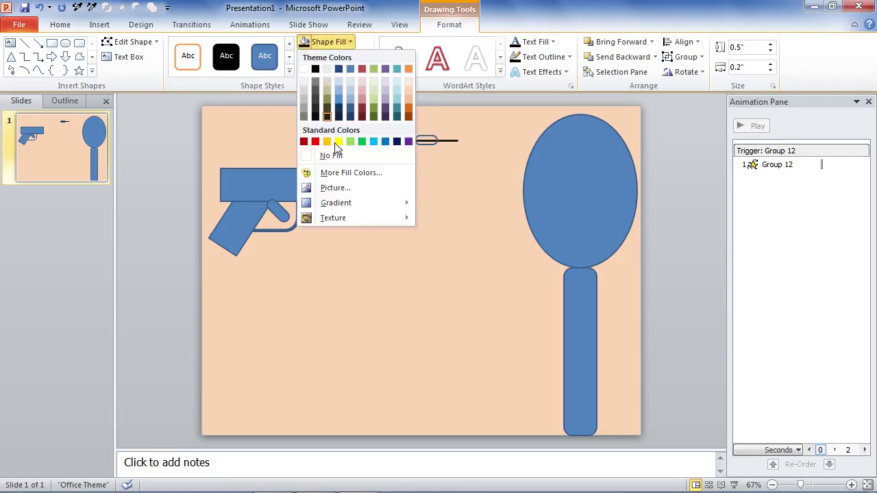
left_click(331, 42)
left_click(336, 58)
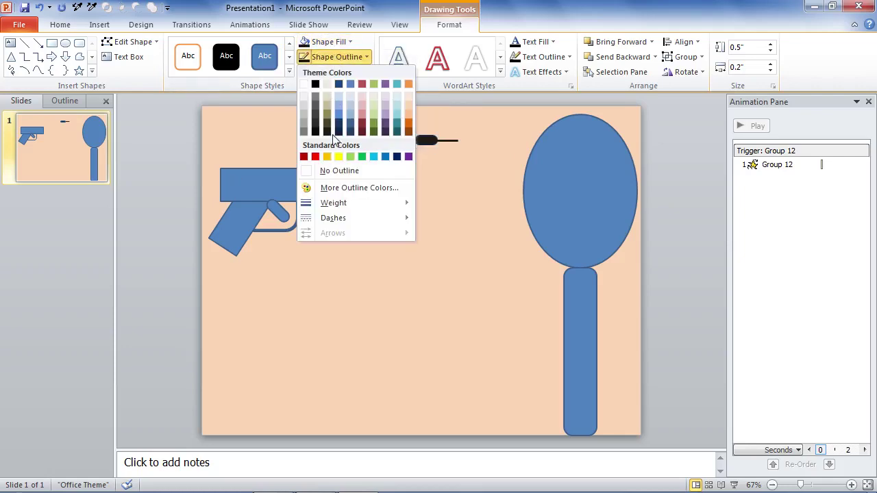
left_click(328, 169)
Move the bullet group into the pistol's barrel near the muzzle.
left_click(424, 216)
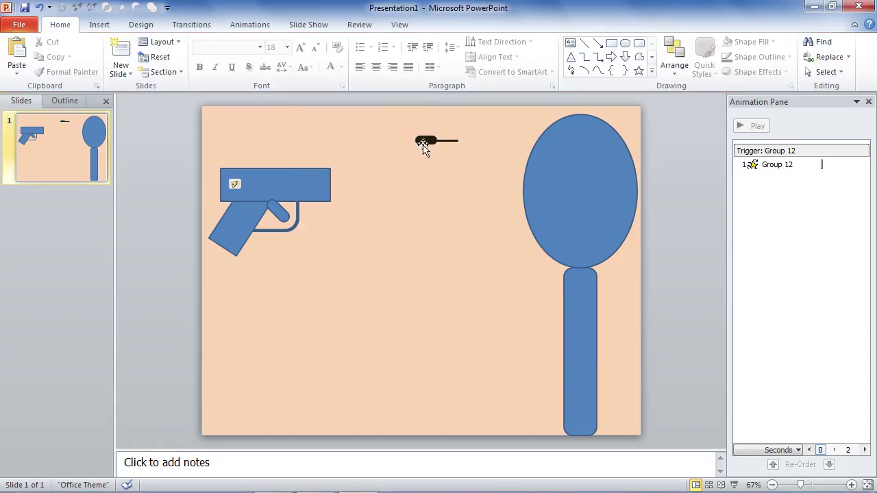
mouse_move(426, 140)
left_mouse_down()
mouse_move(334, 186)
mouse_move(293, 181)
left_mouse_up()
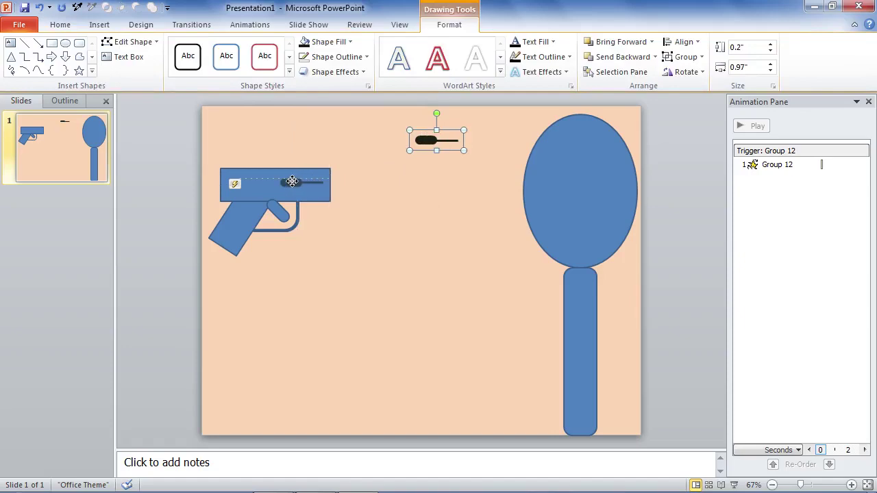
left_click_drag(293, 181, 293, 181)
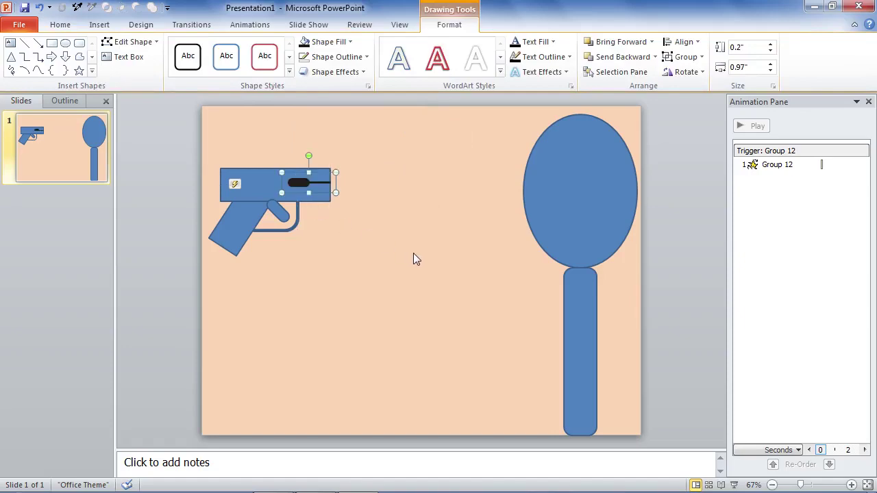
key("Down")
left_click(400, 247)
left_click(305, 185)
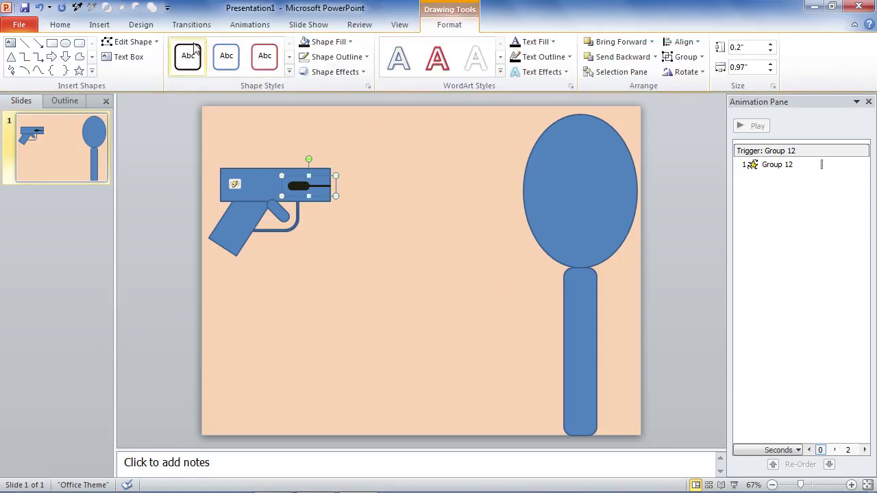
Give the bullet a Right motion path and stretch its end to the oval target.
left_click(250, 26)
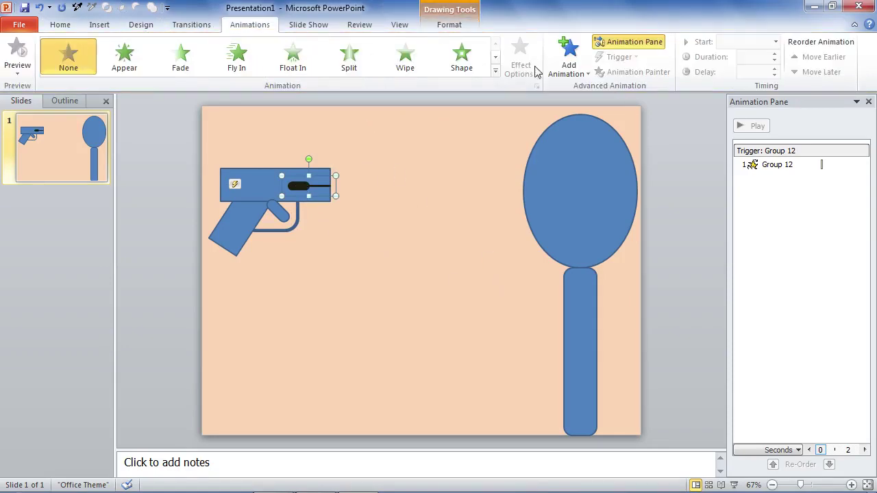
left_click(564, 75)
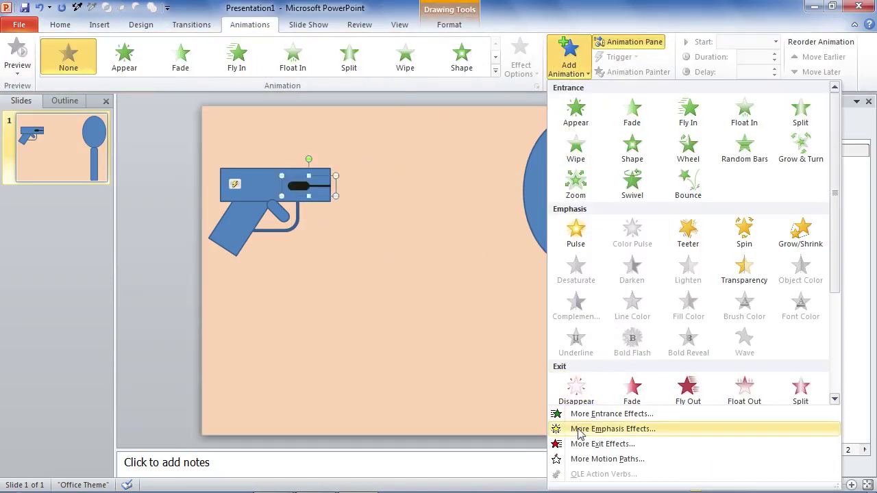
left_click(582, 459)
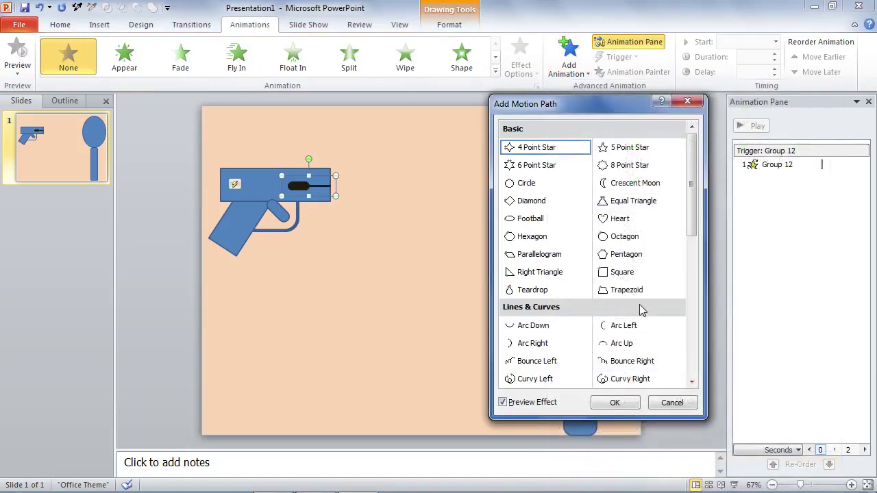
left_click_drag(691, 209, 690, 270)
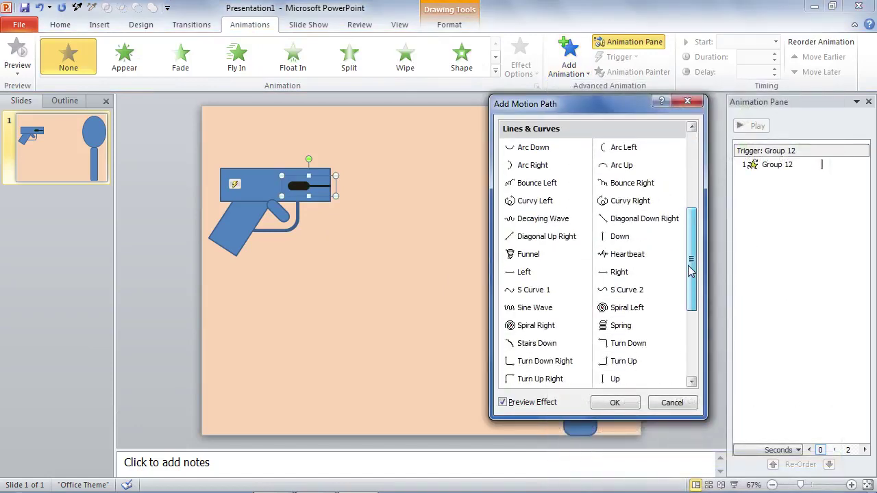
left_click(620, 273)
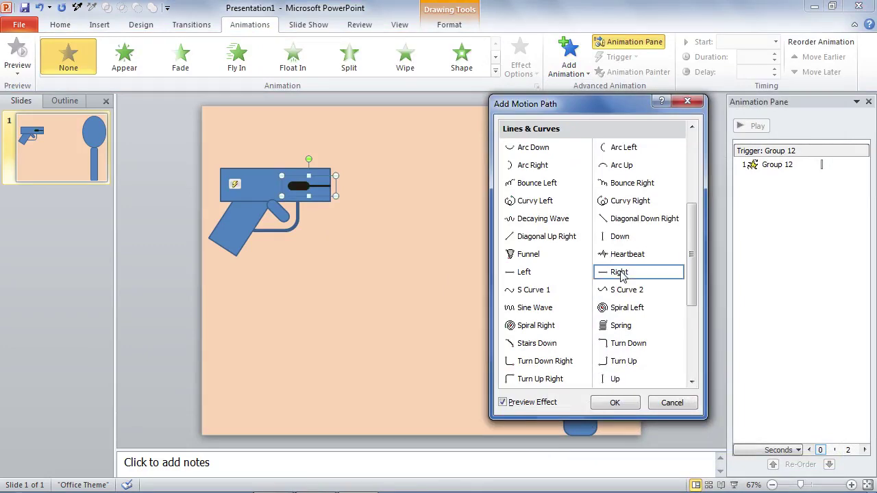
left_click(614, 402)
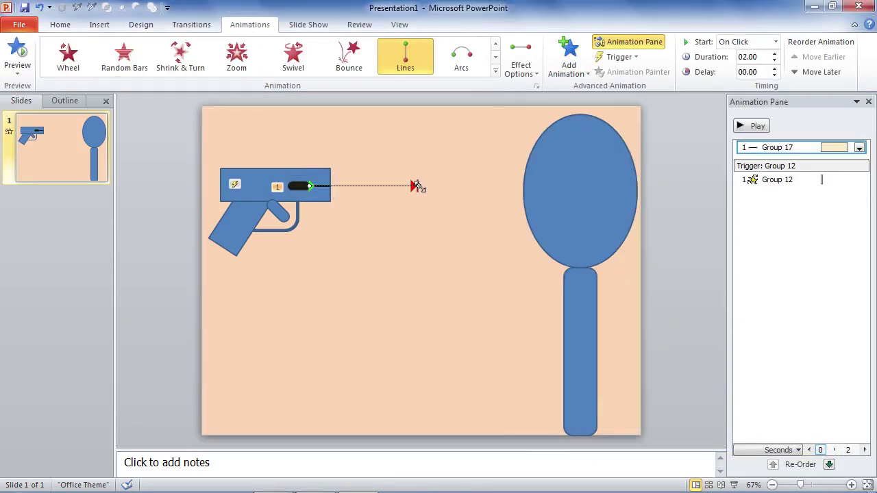
left_click_drag(417, 185, 544, 198)
left_click(859, 147)
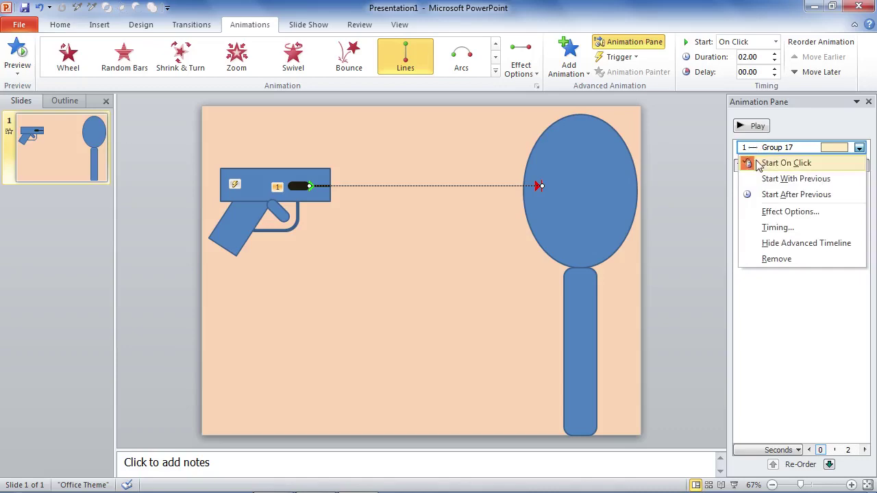
Set the bullet flight's smooth start and smooth end to 0 seconds.
left_click(766, 212)
left_click_drag(584, 207, 518, 208)
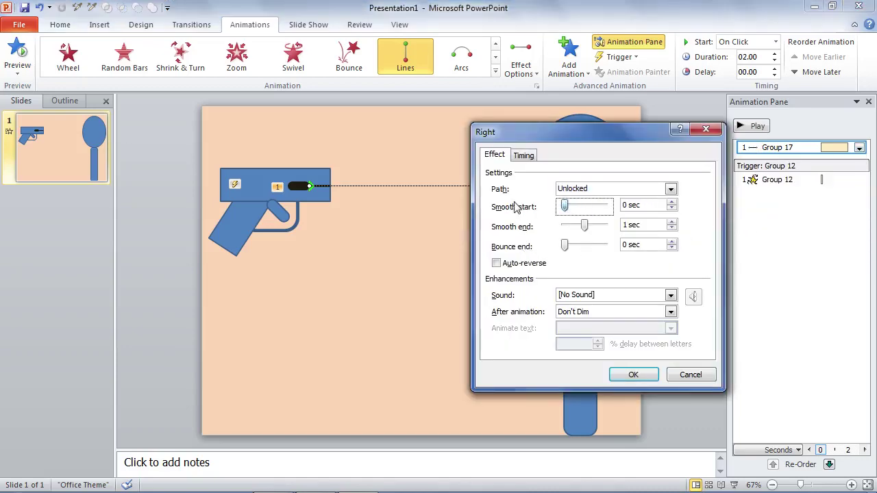
left_click(584, 226)
left_click_drag(585, 227, 489, 234)
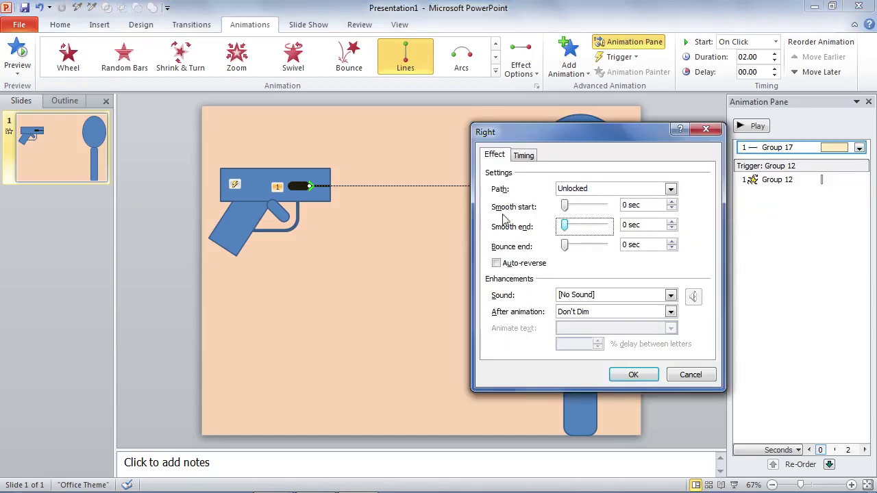
Make the flight start With Previous, last 1 second, and trigger on clicking Group 12.
left_click(524, 155)
left_click(548, 176)
left_click(552, 199)
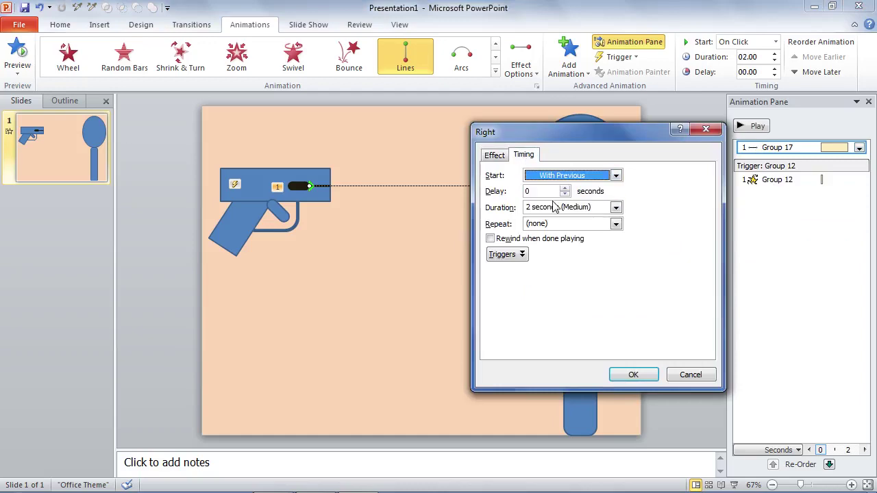
left_click(615, 209)
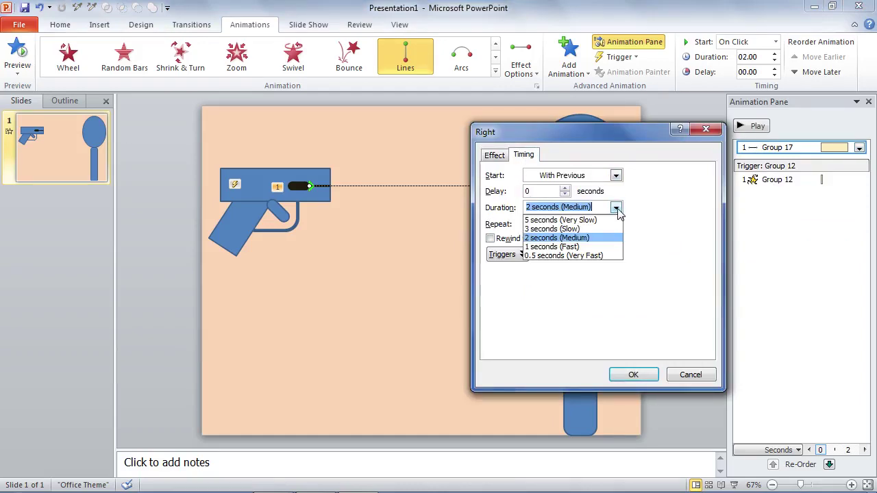
left_click(569, 248)
left_click(516, 255)
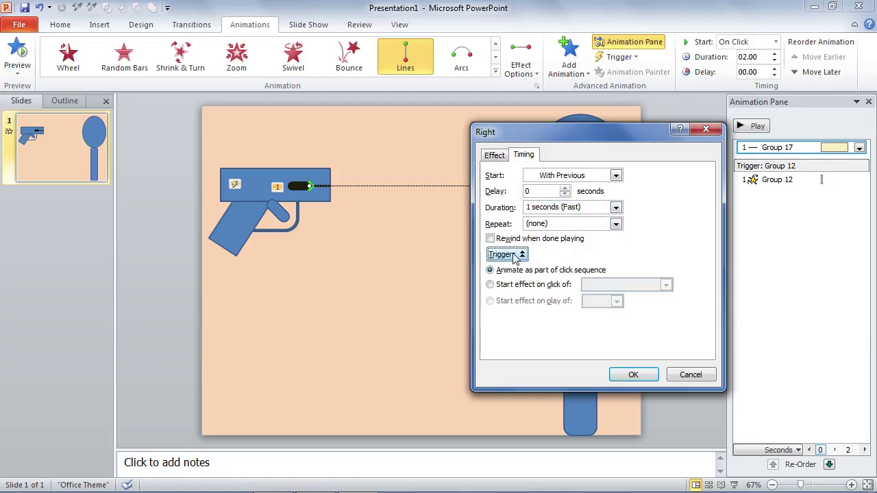
left_click(512, 288)
left_click(665, 284)
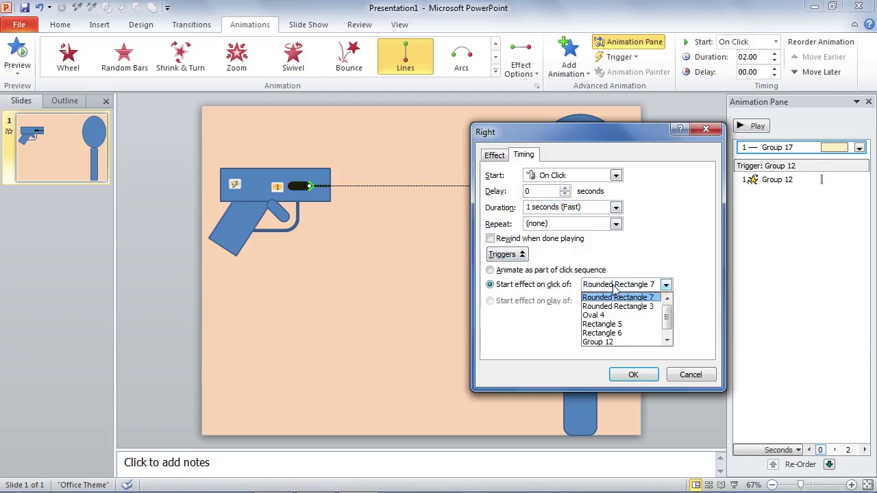
left_click(605, 342)
left_click(630, 374)
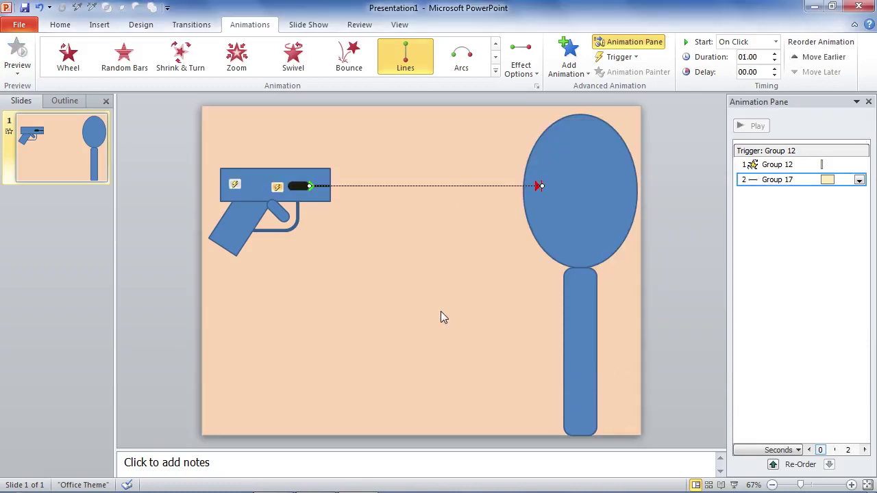
Run the slide show and fire the gun to preview the current shot.
left_click(734, 484)
left_click(215, 167)
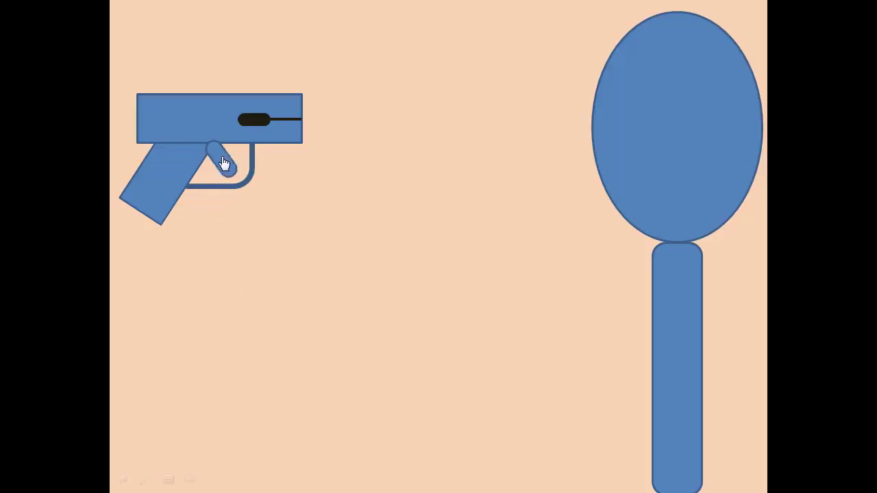
key("Escape")
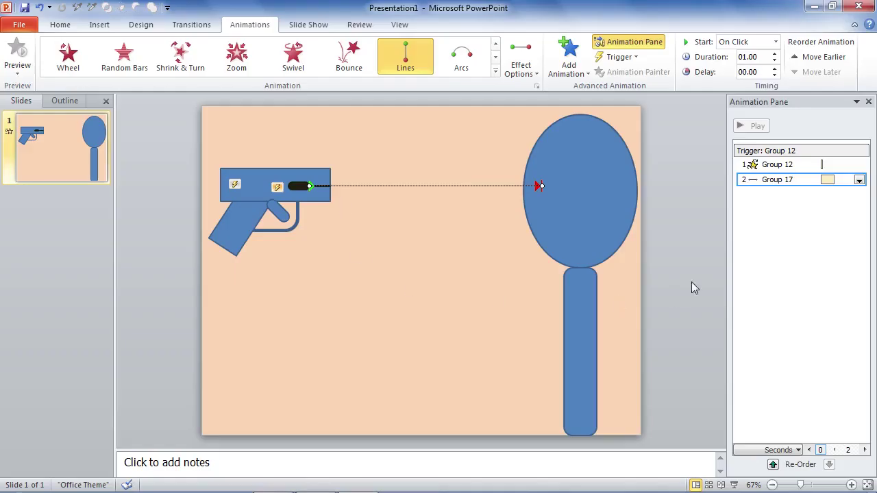
Set the bullet's flight animation (Group 17) to start With Previous.
left_click(753, 164)
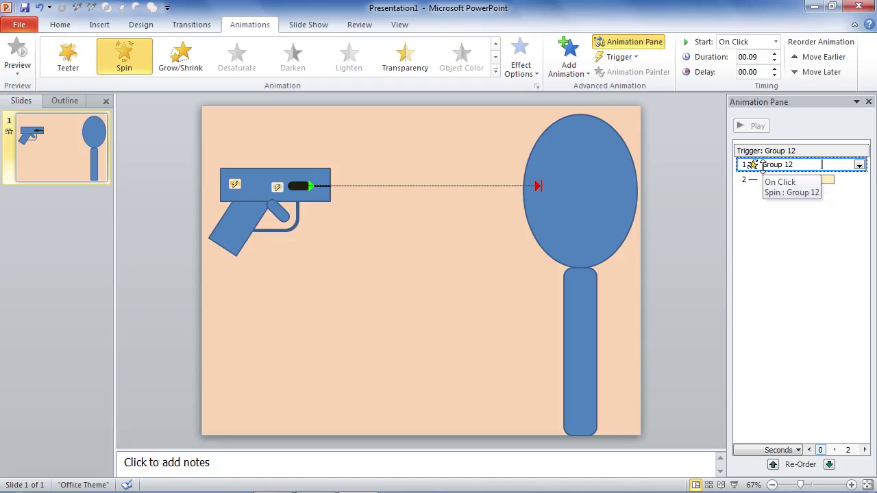
left_click(777, 179)
left_click(859, 180)
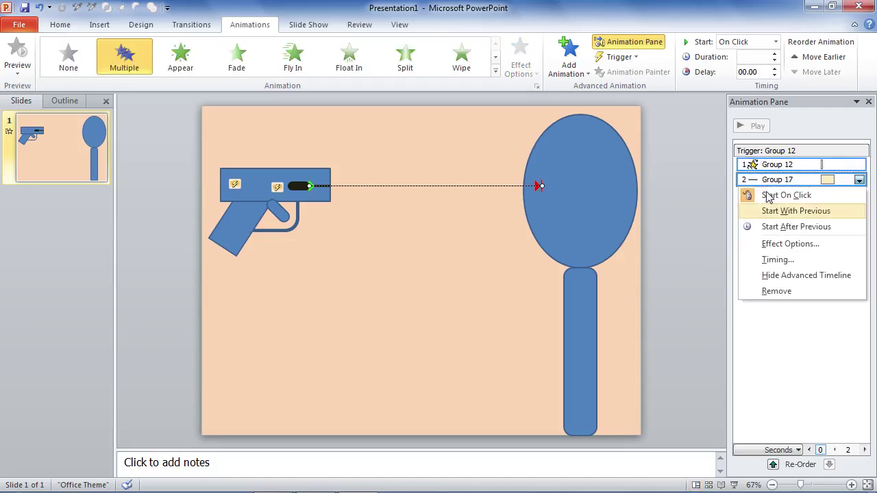
left_click(778, 259)
left_click(551, 185)
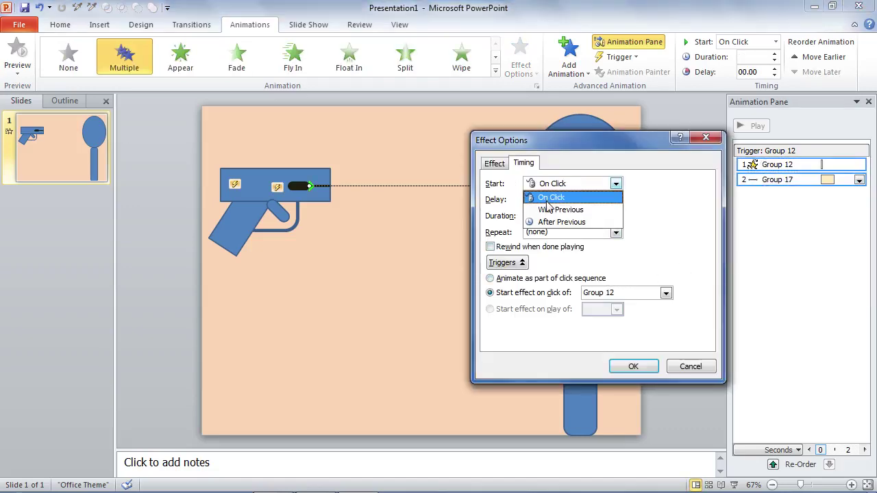
left_click(549, 209)
left_click(629, 367)
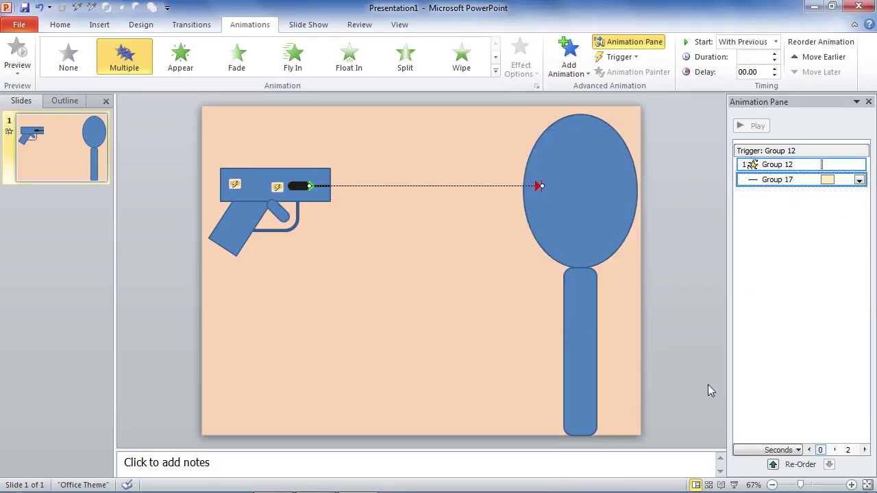
Replay the slide show and fire the gun to confirm the bullet flies with the spin.
left_click(734, 484)
left_click(235, 170)
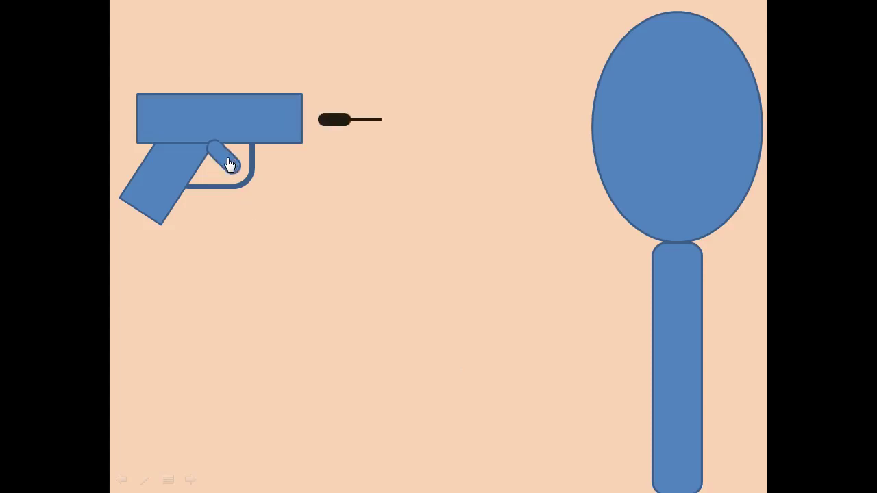
key("Escape")
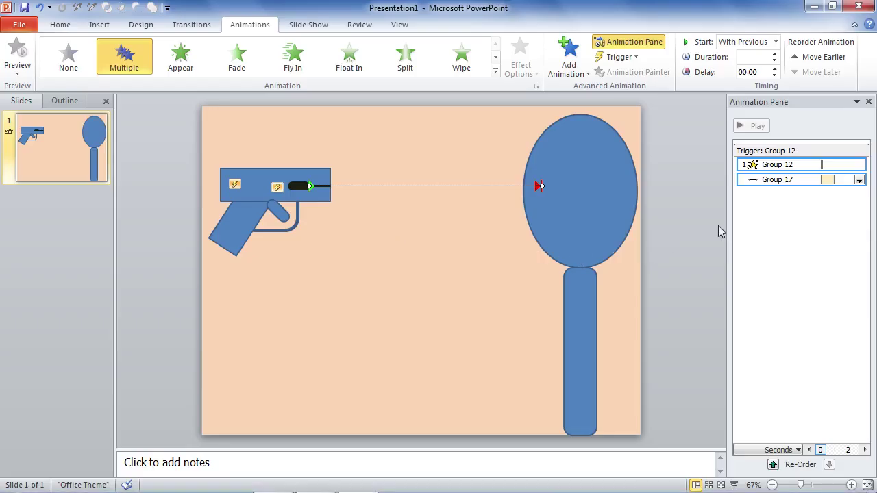
Shorten the bullet's flight duration to 0.5 seconds (Very Fast).
left_click(769, 179)
right_click(770, 179)
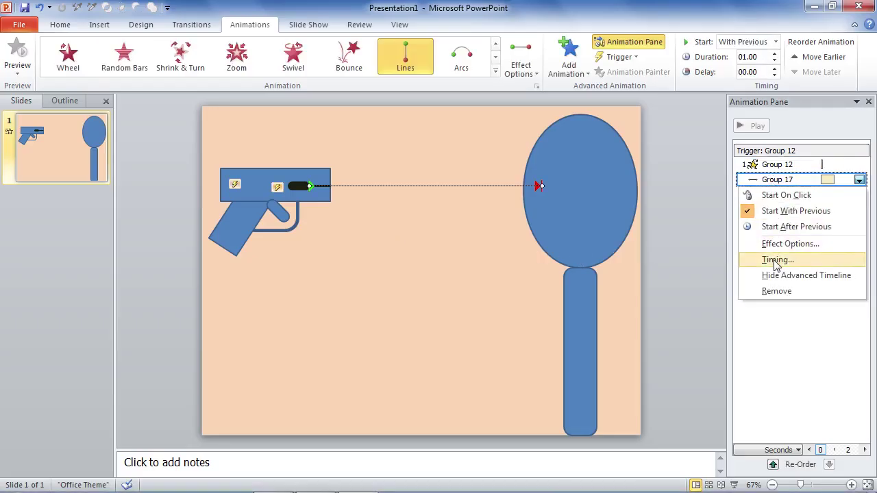
left_click(777, 260)
left_click(615, 207)
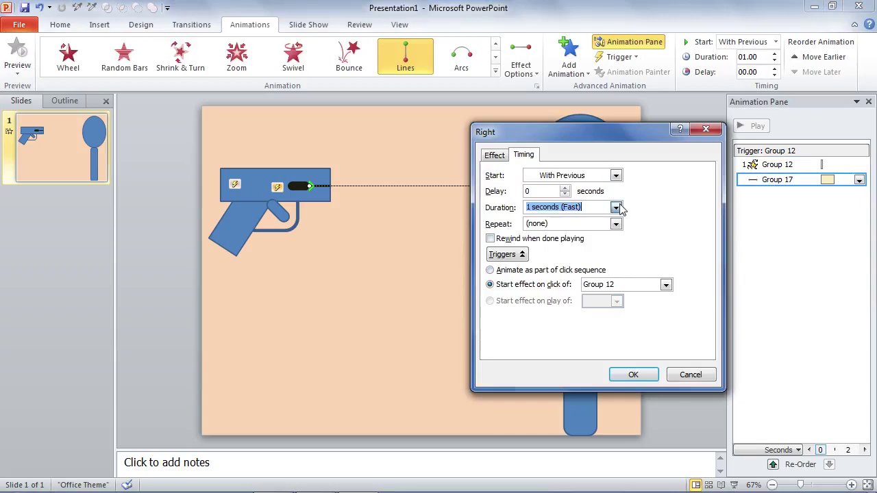
left_click(566, 255)
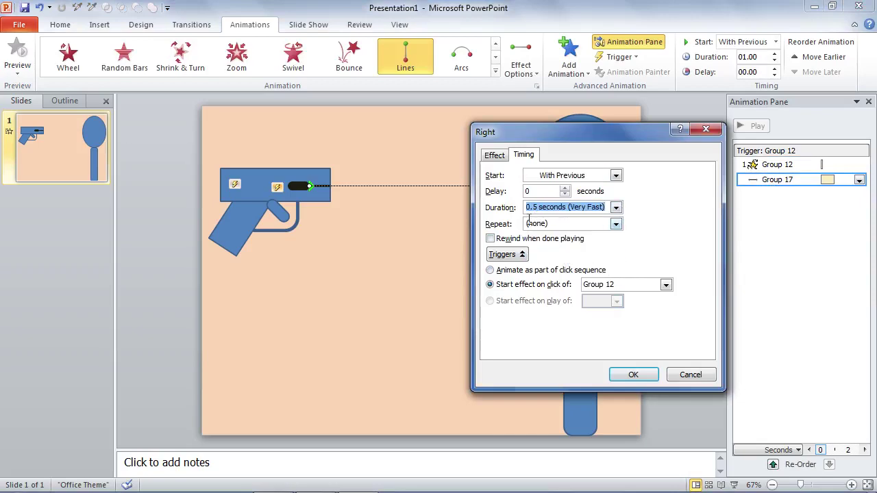
left_click(629, 374)
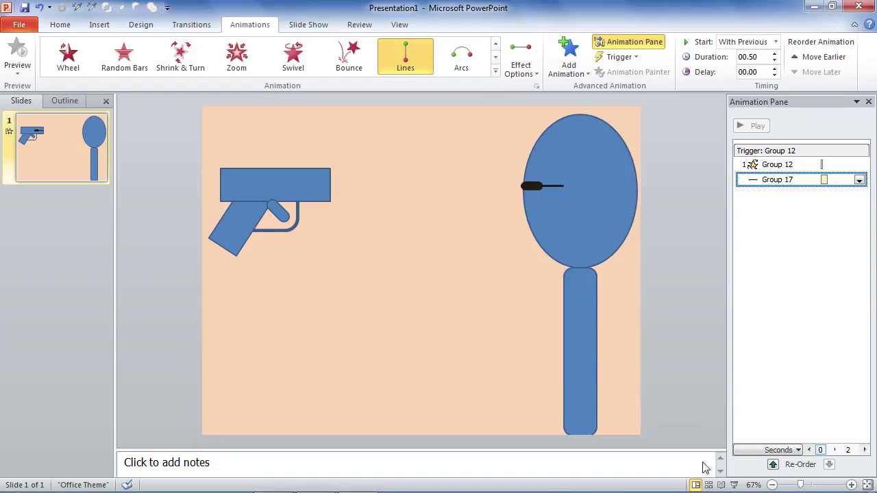
Run the slide show, fire the gun to check the faster shot, then clear the selection.
left_click(735, 485)
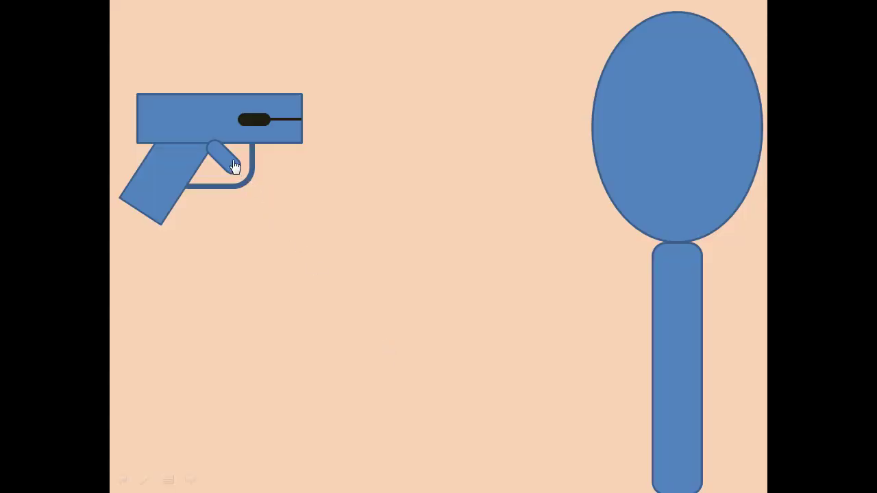
left_click(235, 167)
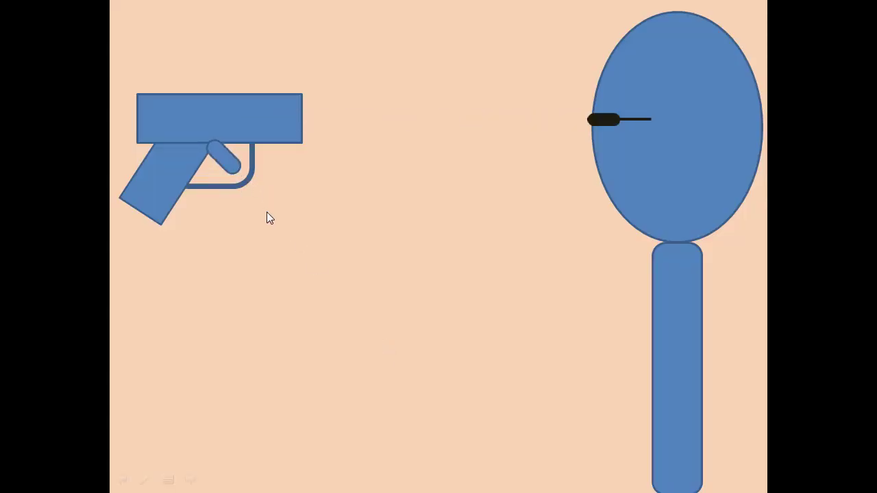
key("Escape")
left_click(381, 300)
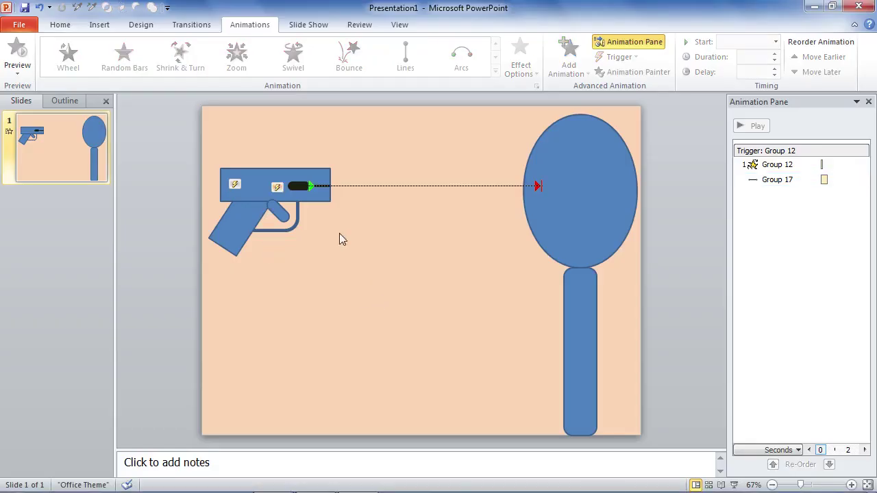
Select the bullet and the oval target and pick Dissolve Out from More Exit Effects.
left_click(299, 189)
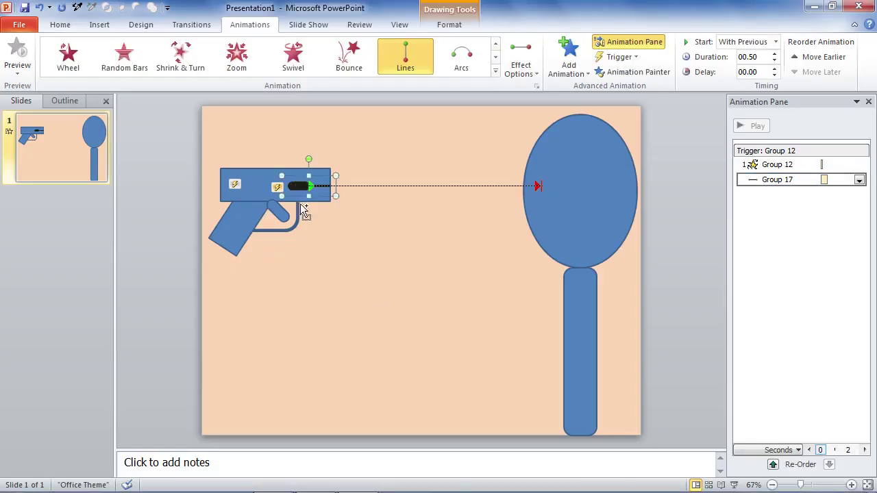
left_click(581, 186, "shift")
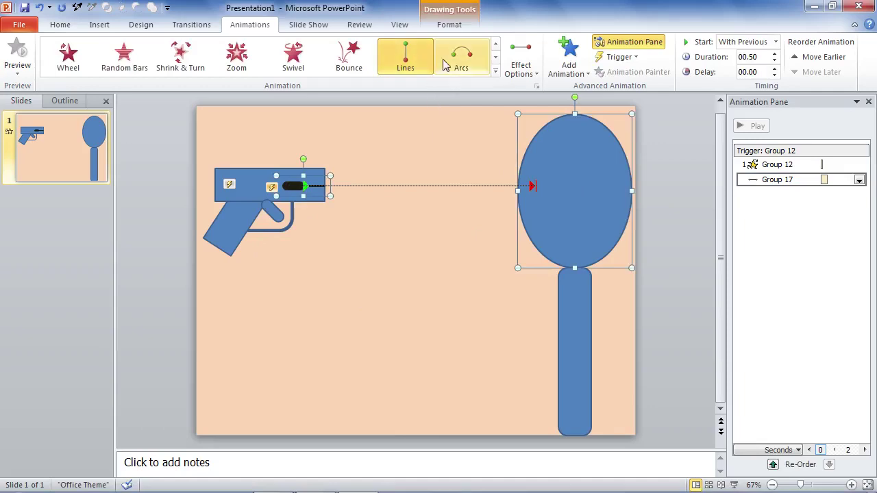
left_click(569, 60)
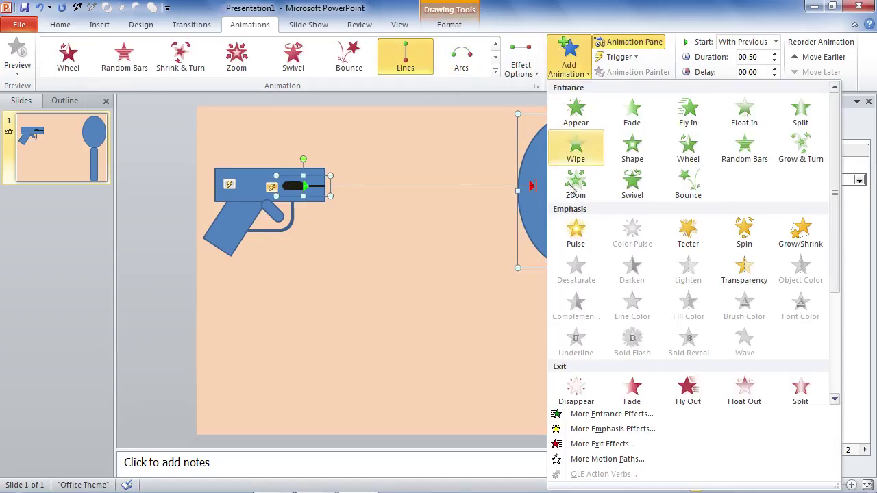
left_click(577, 447)
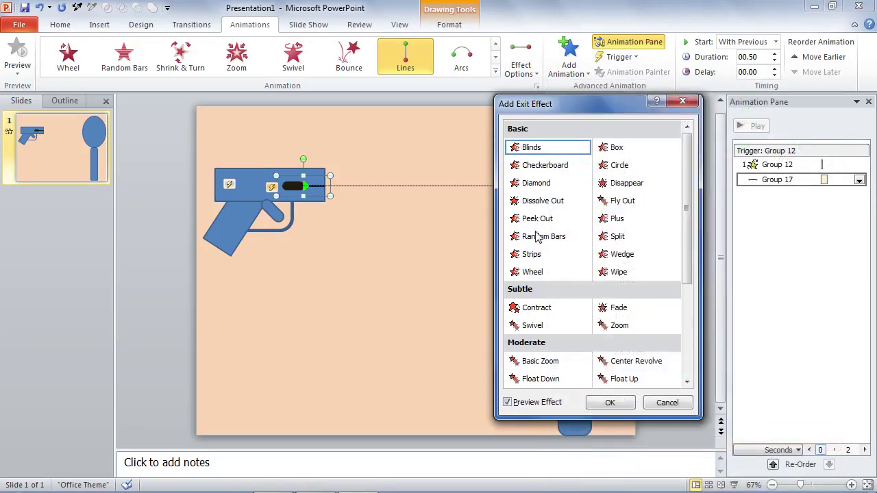
left_click(539, 202)
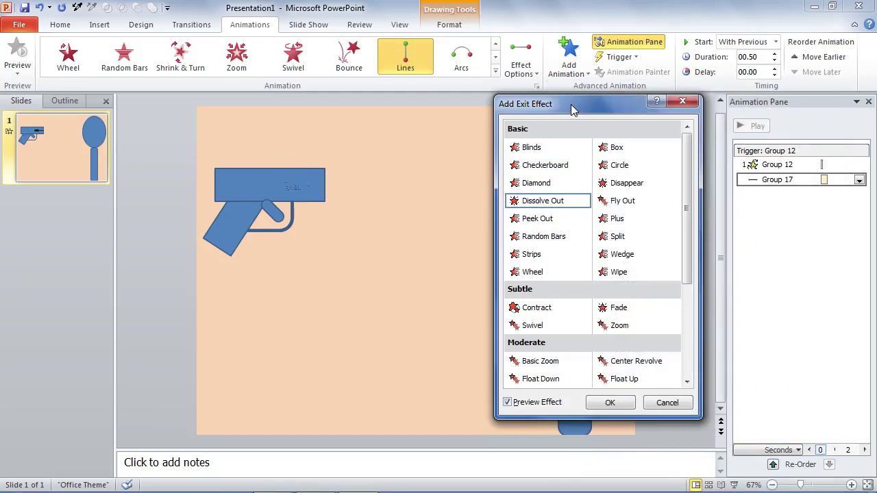
left_click_drag(569, 109, 134, 113)
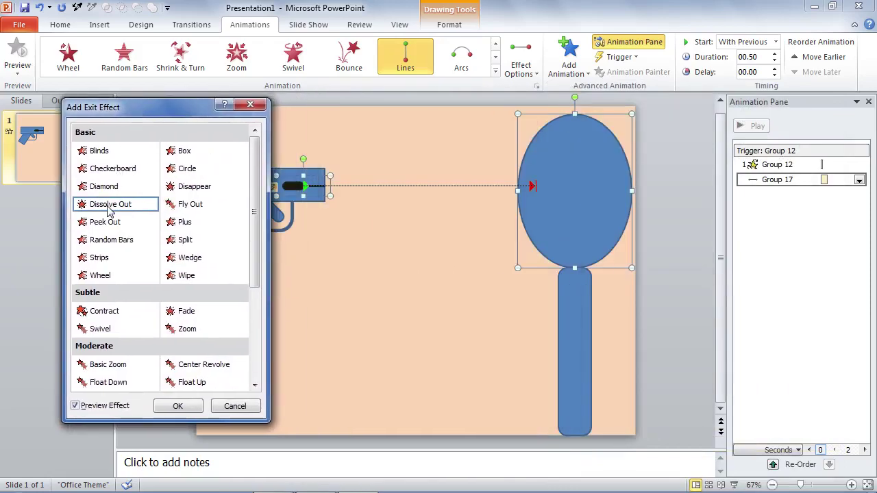
Apply Dissolve Out and set the dissolve effect to start With Previous.
left_click(174, 405)
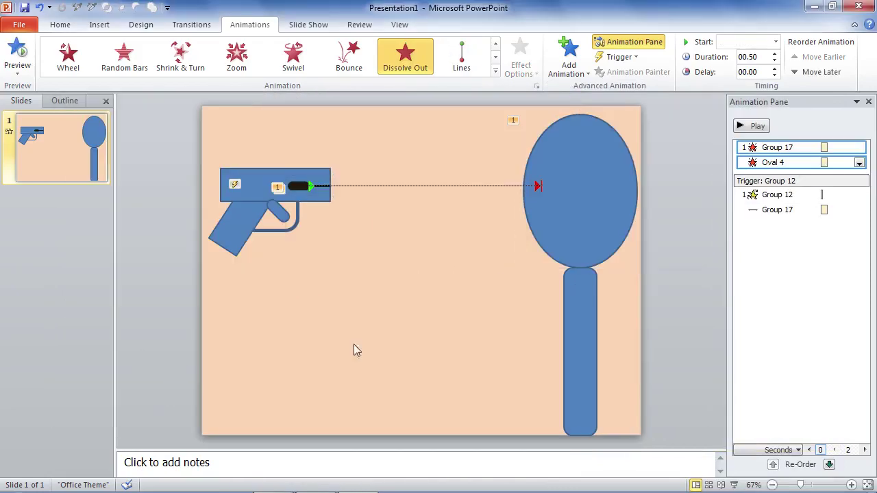
right_click(768, 163)
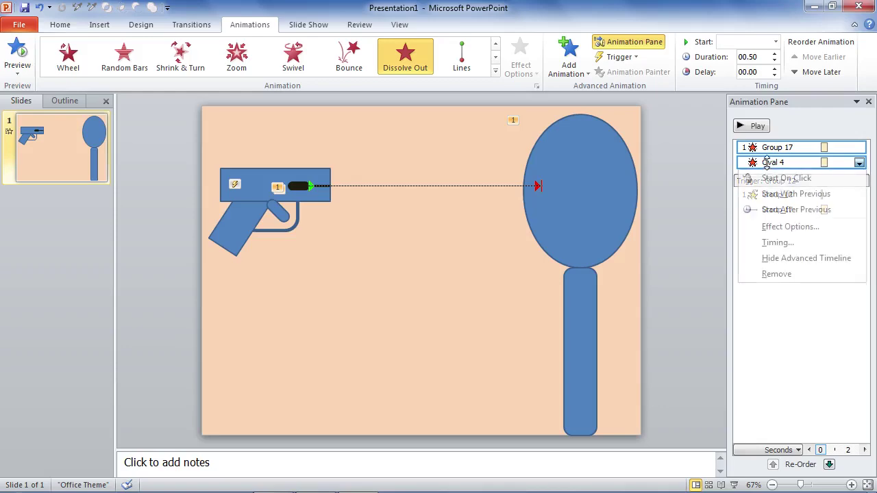
left_click(777, 242)
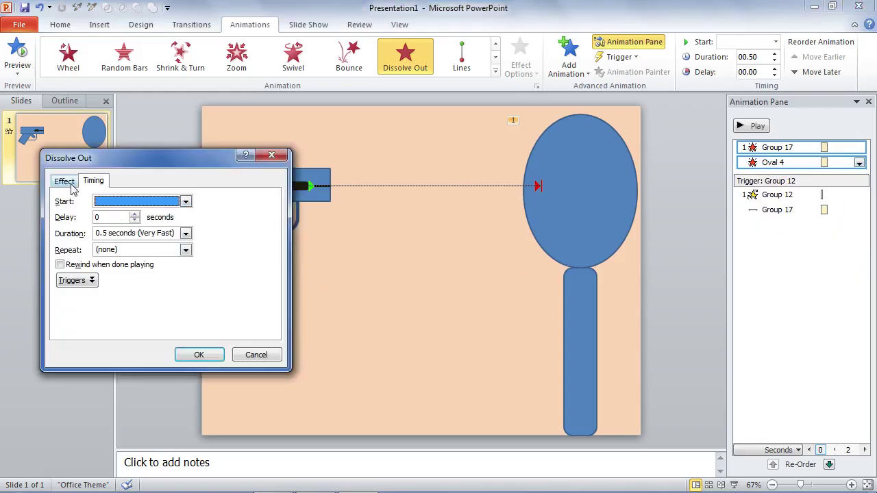
left_click(71, 183)
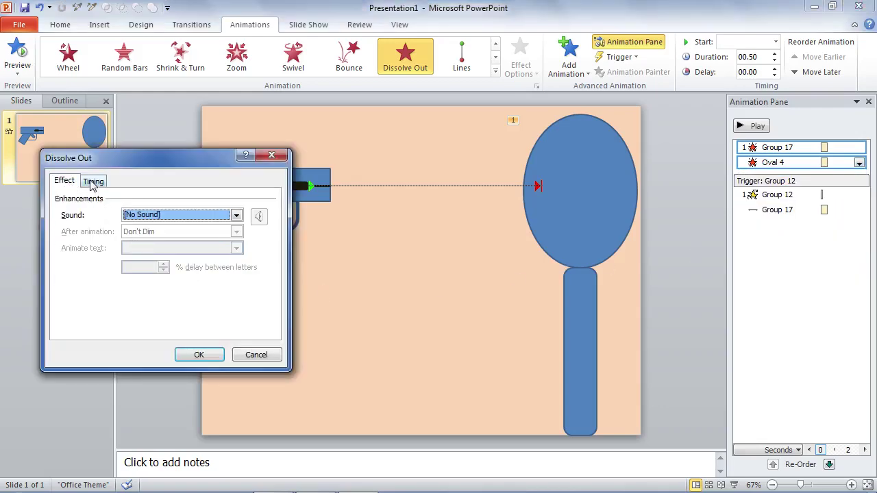
left_click(93, 183)
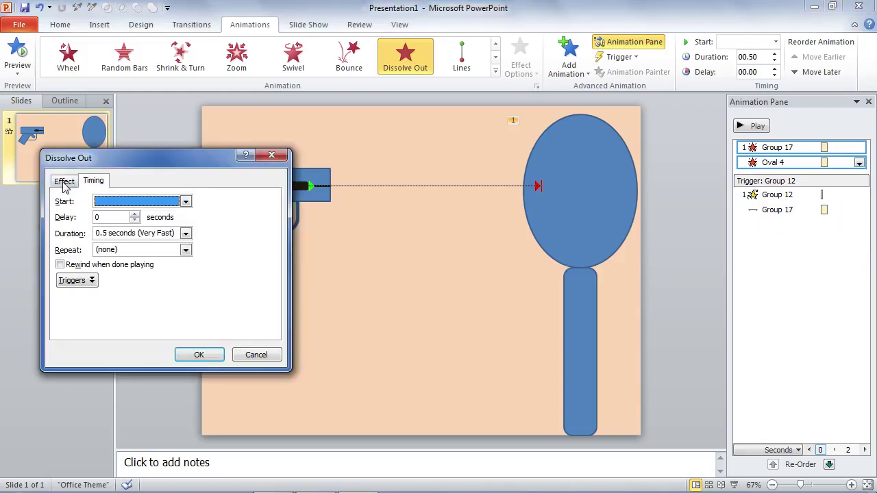
left_click(112, 204)
left_click(118, 228)
Trigger the dissolve on clicking Group 12, the gun, keeping no sound.
left_click(85, 285)
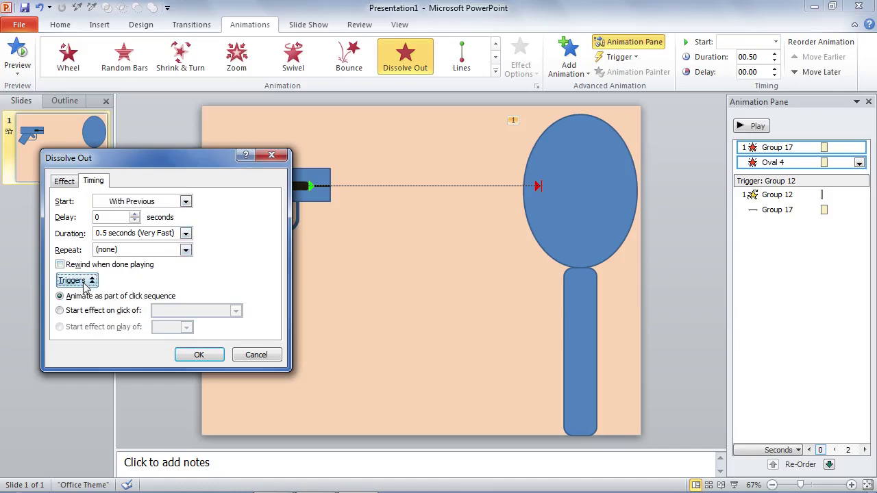
left_click(82, 313)
left_click(164, 312)
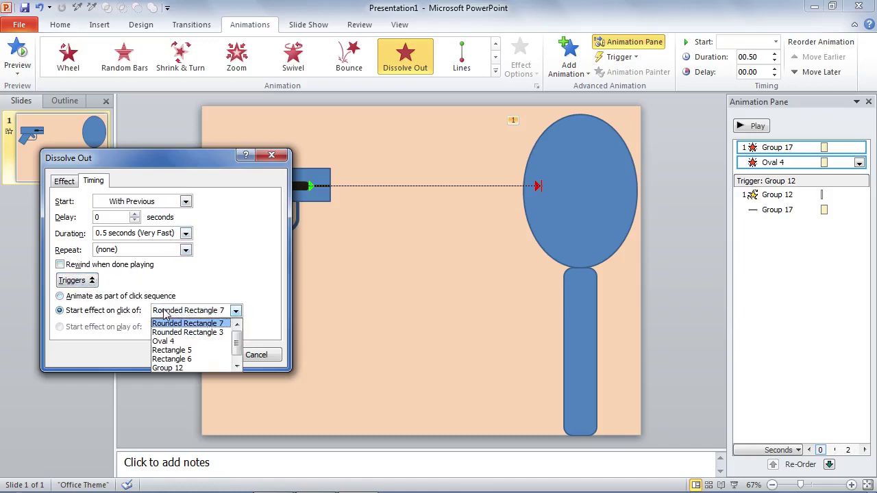
left_click(170, 368)
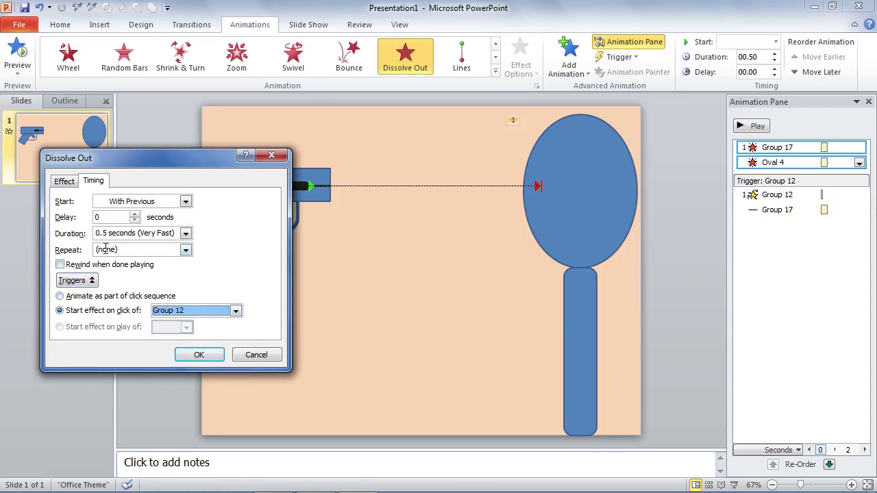
left_click(65, 181)
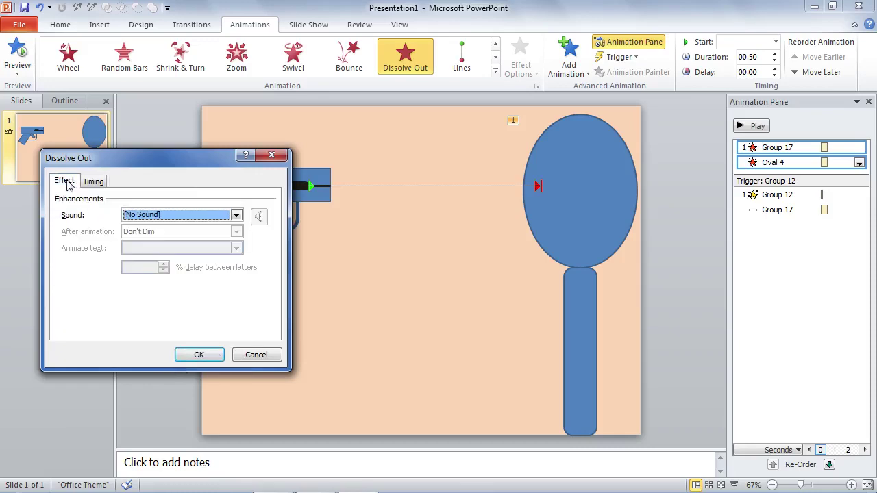
left_click(209, 215)
left_click(75, 250)
left_click(96, 182)
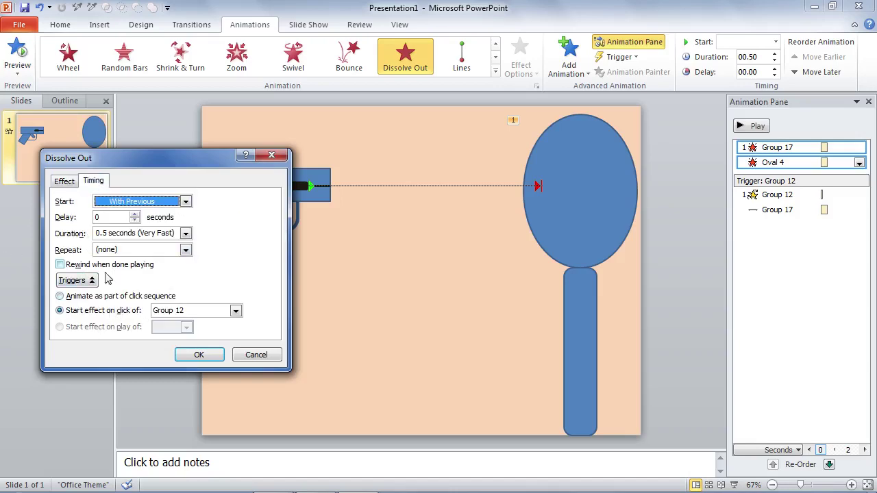
left_click(199, 354)
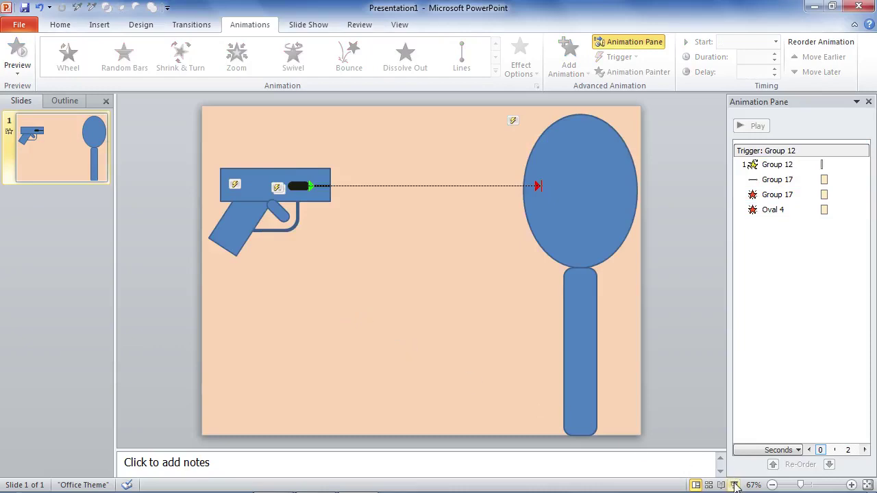
left_click(731, 478)
left_click(224, 166)
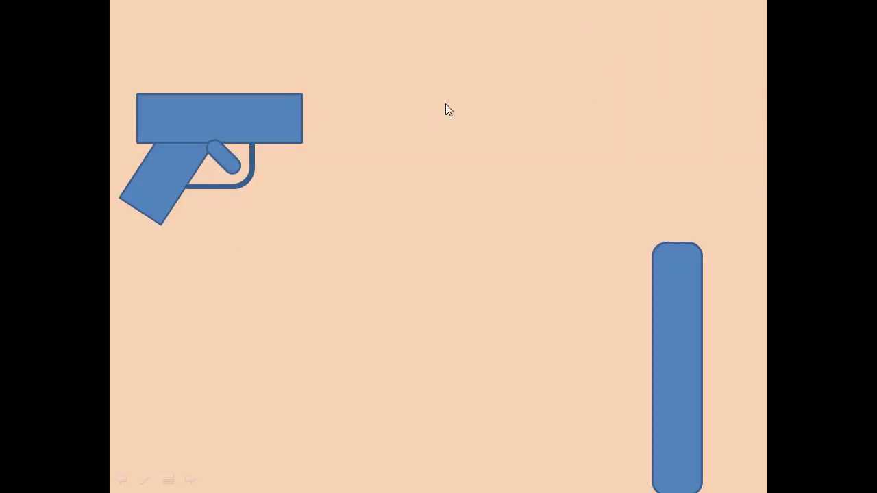
key("Escape")
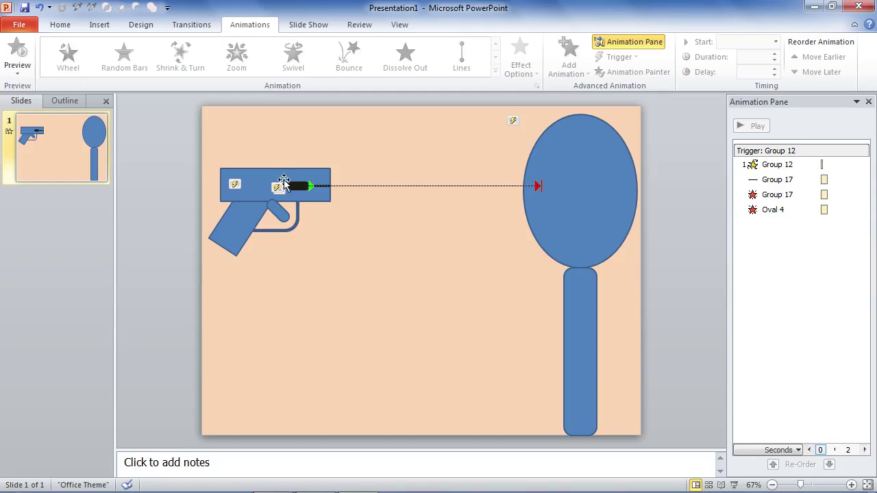
left_click(295, 185)
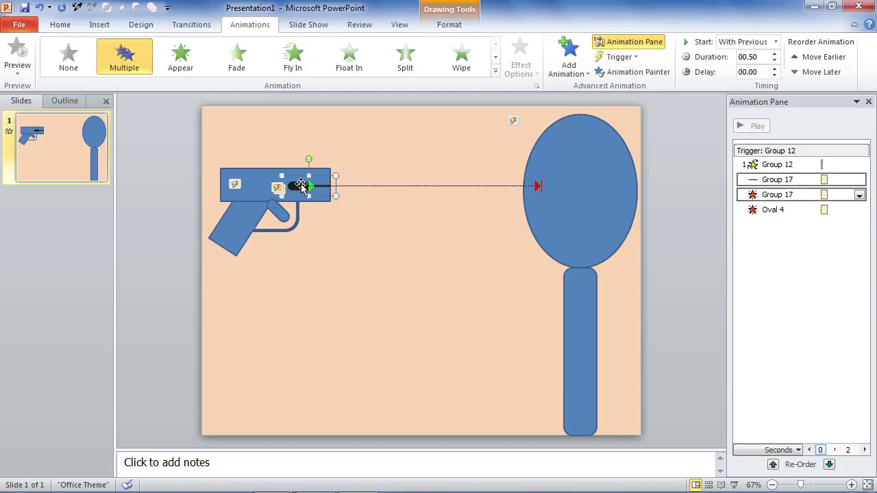
Give the bullet's Dissolve Out a 0.2 second delay.
left_click(767, 195)
right_click(765, 194)
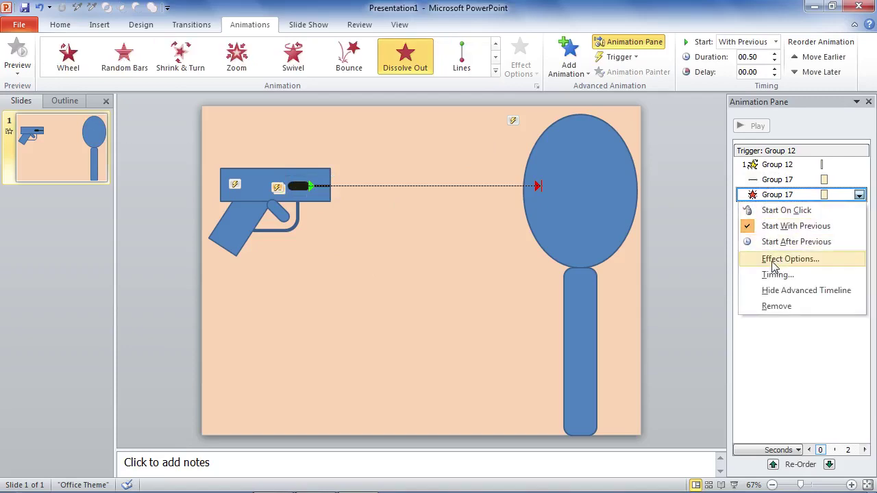
left_click(774, 260)
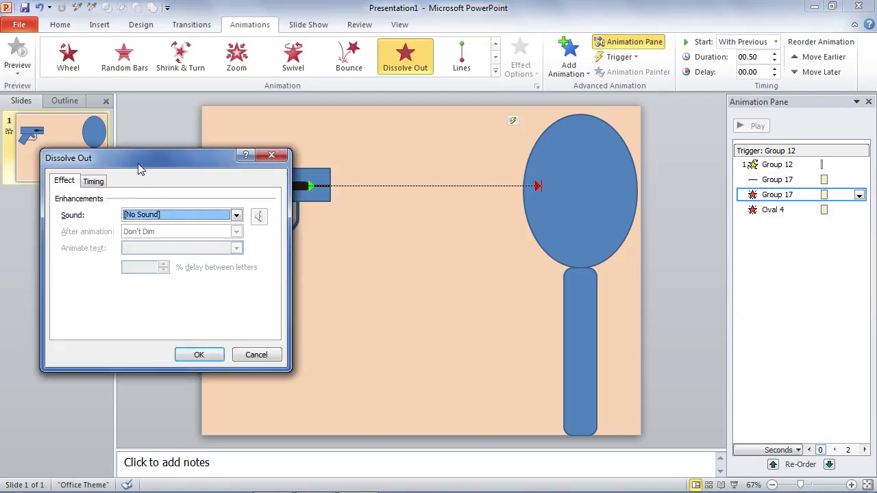
left_click_drag(137, 163, 392, 270)
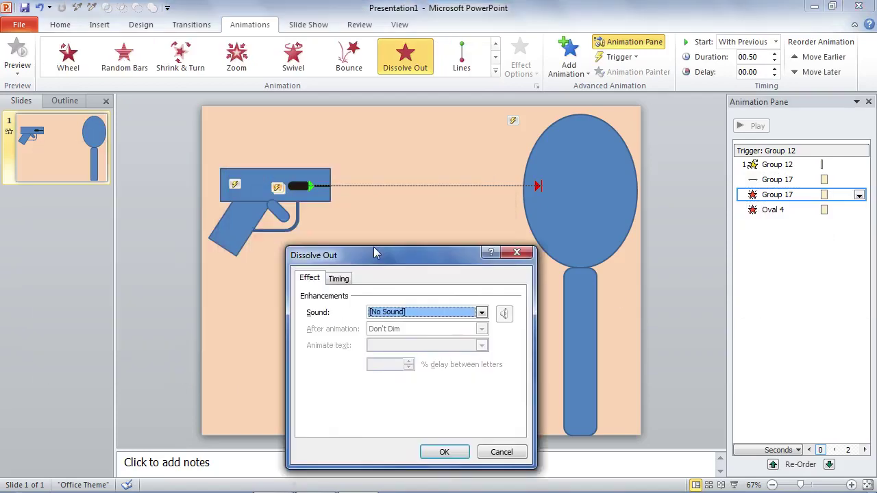
left_click(348, 288)
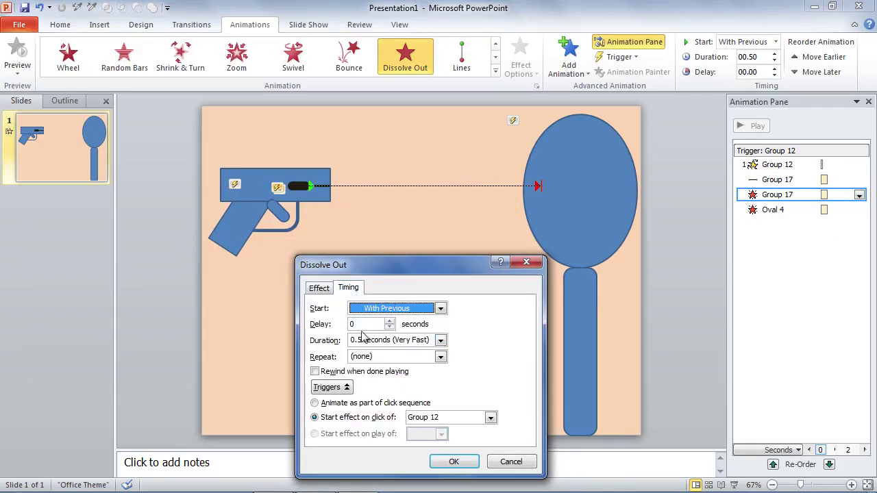
double_click(352, 325)
type(".2")
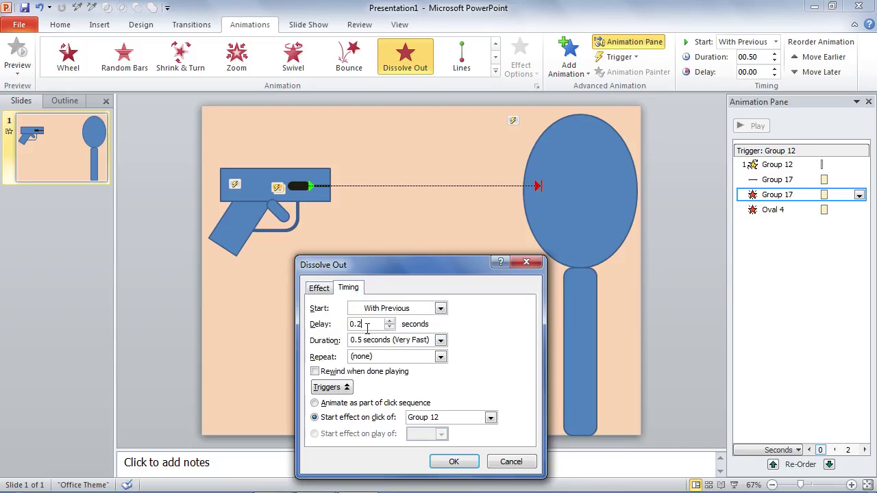
left_click(452, 461)
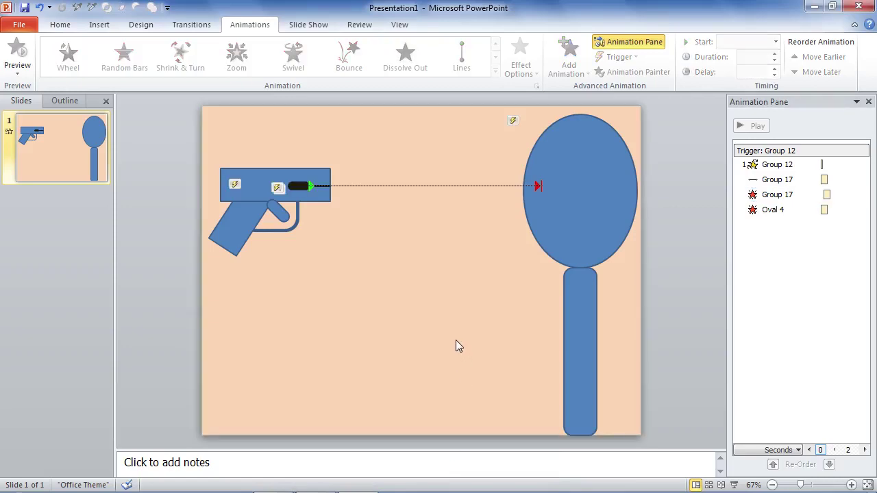
Give the oval target's Dissolve Out a 0.3 second delay.
left_click(570, 167)
right_click(765, 210)
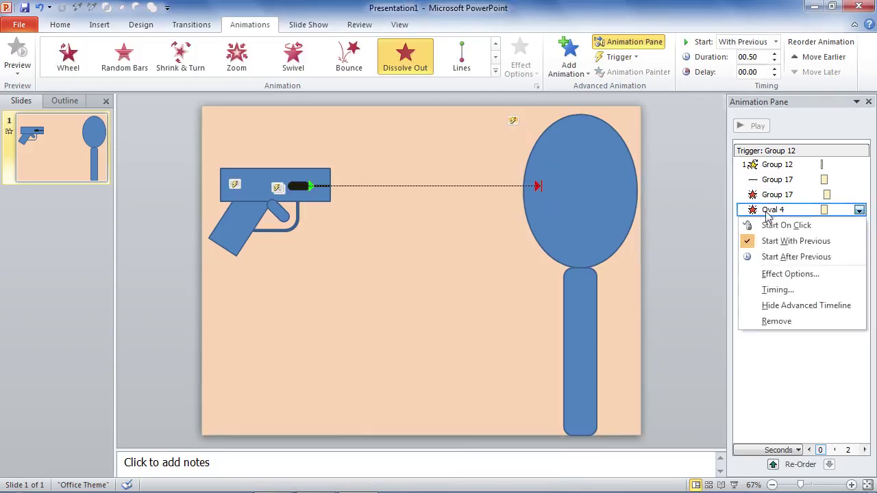
left_click(778, 290)
left_click(369, 325)
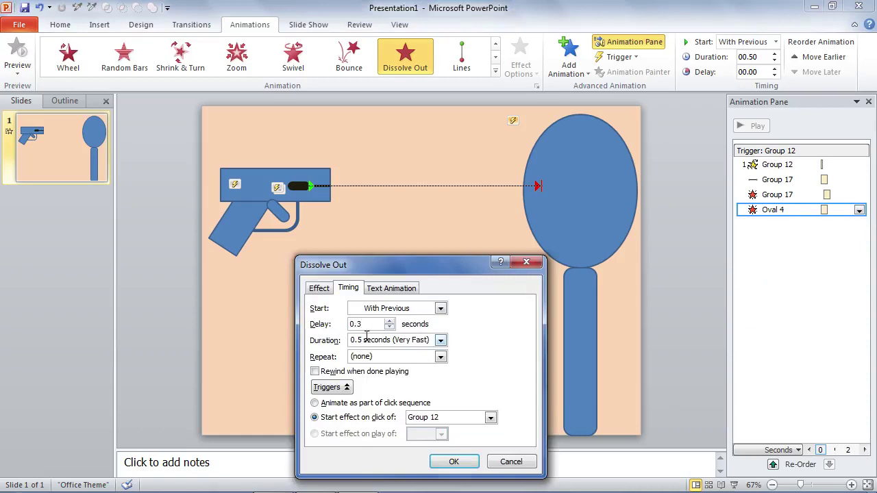
left_click(454, 461)
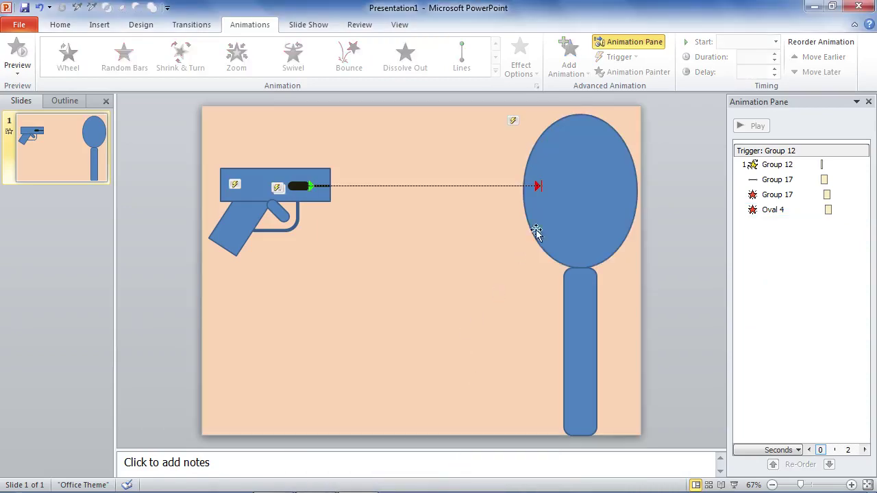
left_click(537, 233)
Remove the oval's outline and fill it dark orange.
left_click(435, 24)
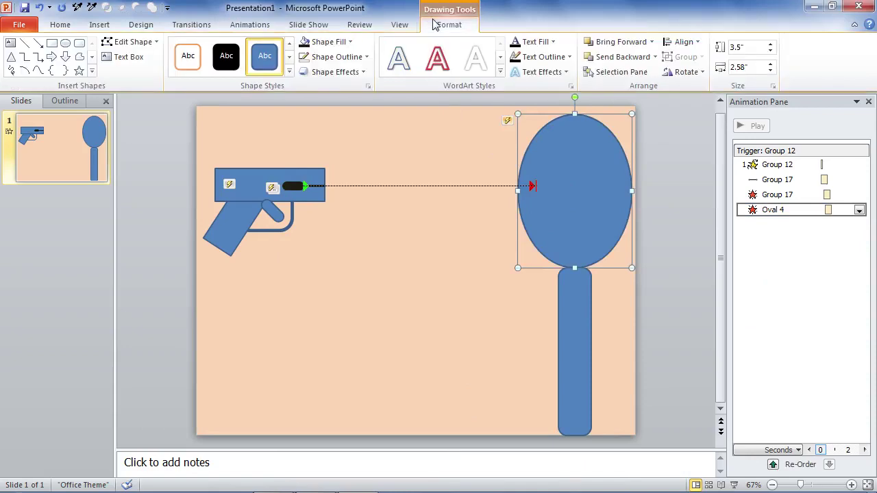
left_click(337, 56)
left_click(336, 171)
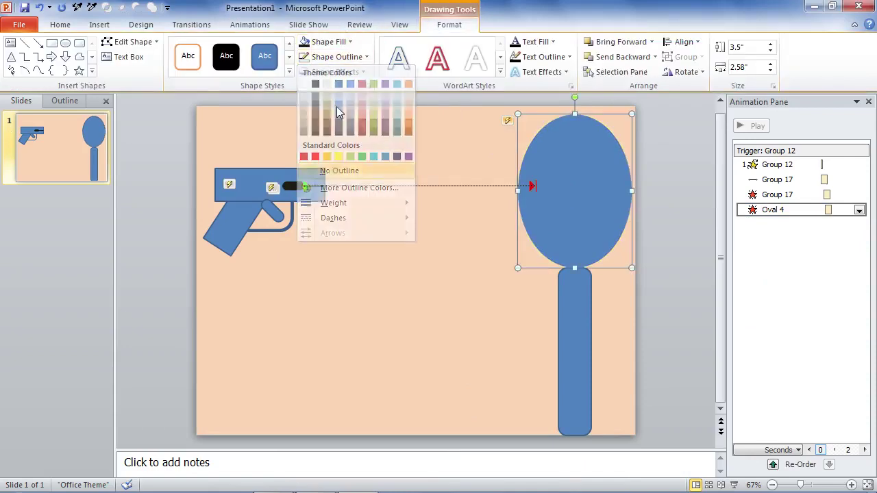
left_click(338, 42)
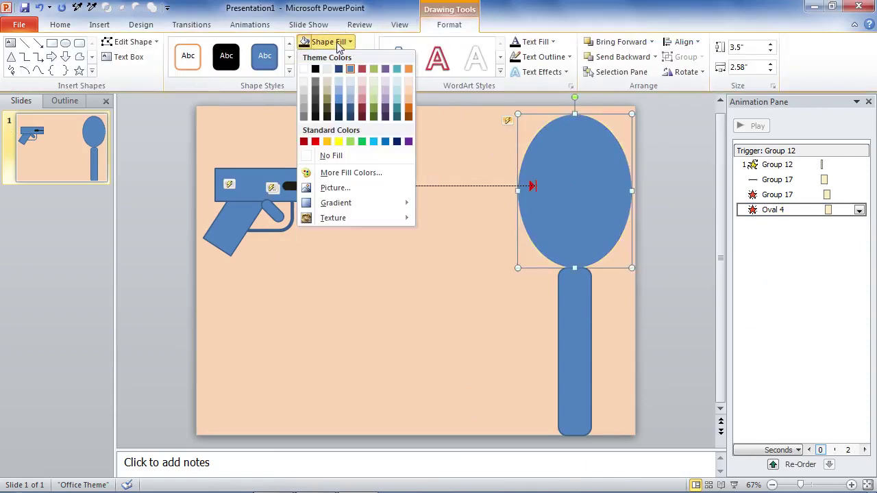
left_click(408, 110)
left_click(367, 313)
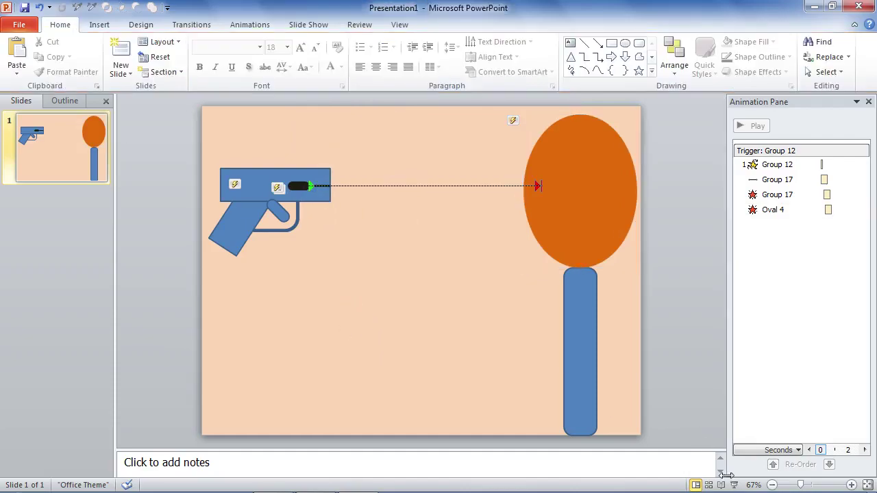
Run the slide show and fire the gun repeatedly to watch the target dissolve.
left_click(734, 485)
left_click(229, 170)
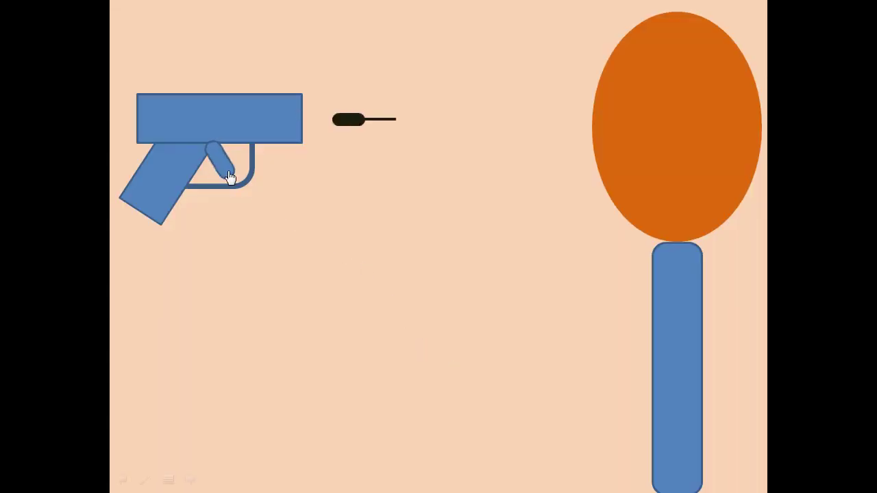
left_click(228, 171)
left_click(228, 166)
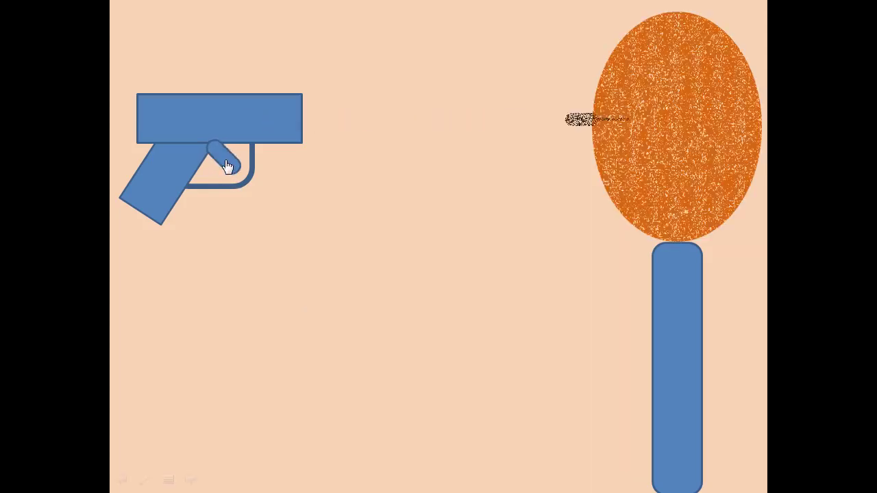
left_click(227, 163)
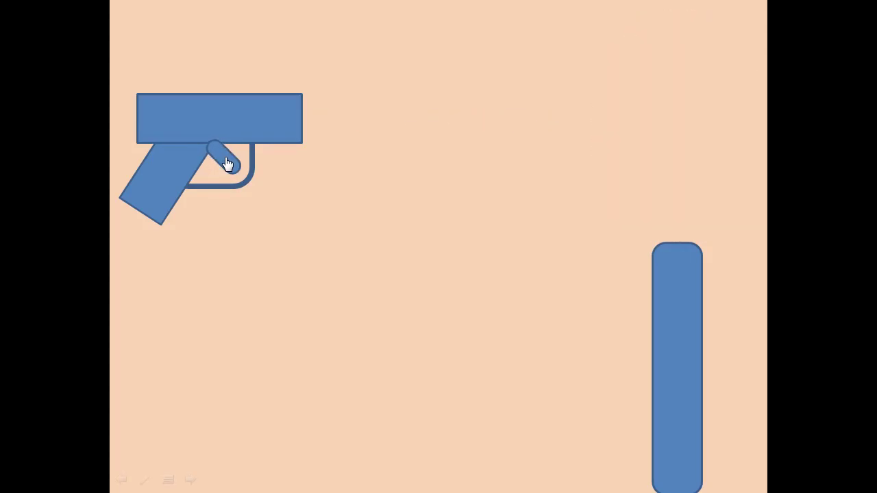
left_click(228, 163)
left_click(234, 171)
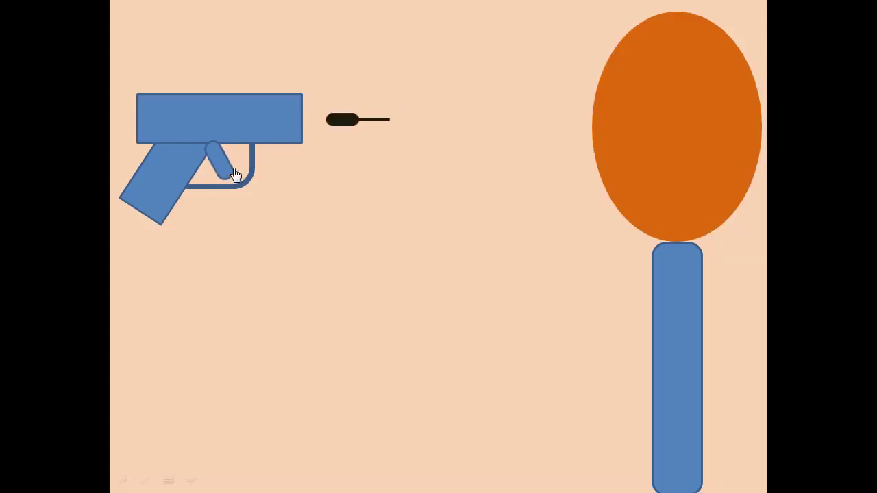
left_click(233, 171)
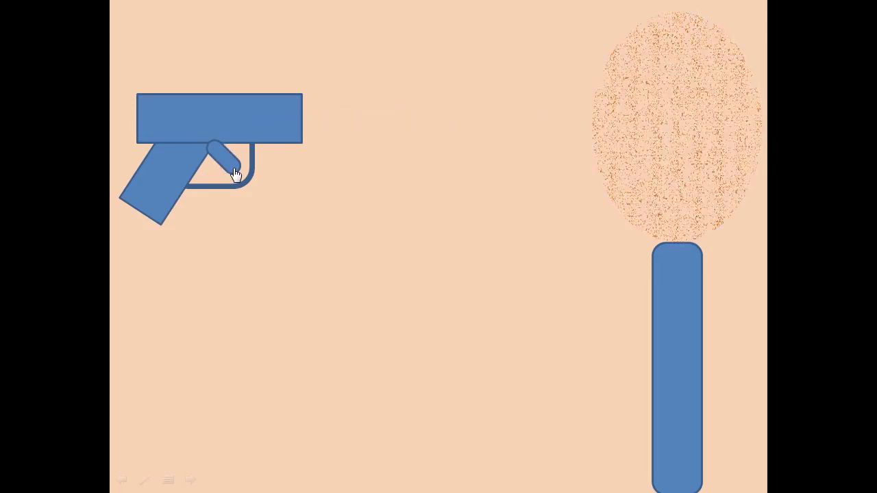
left_click(234, 172)
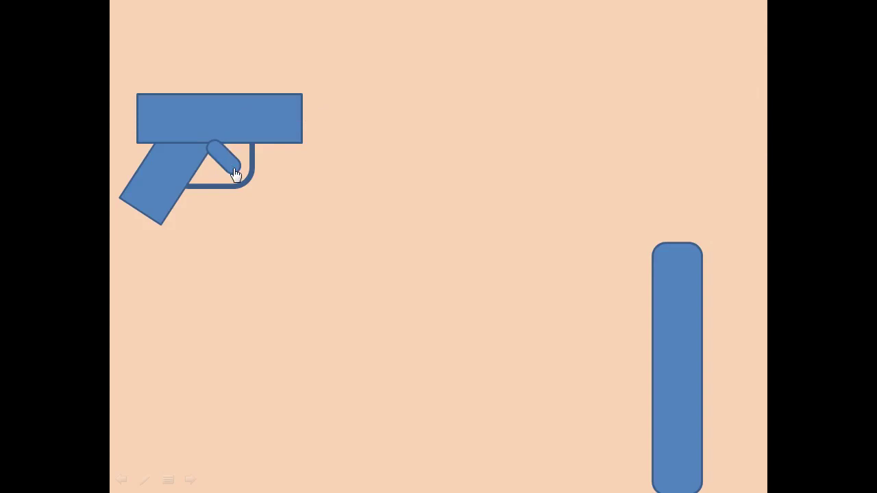
left_click(233, 172)
left_click(234, 172)
key("Escape")
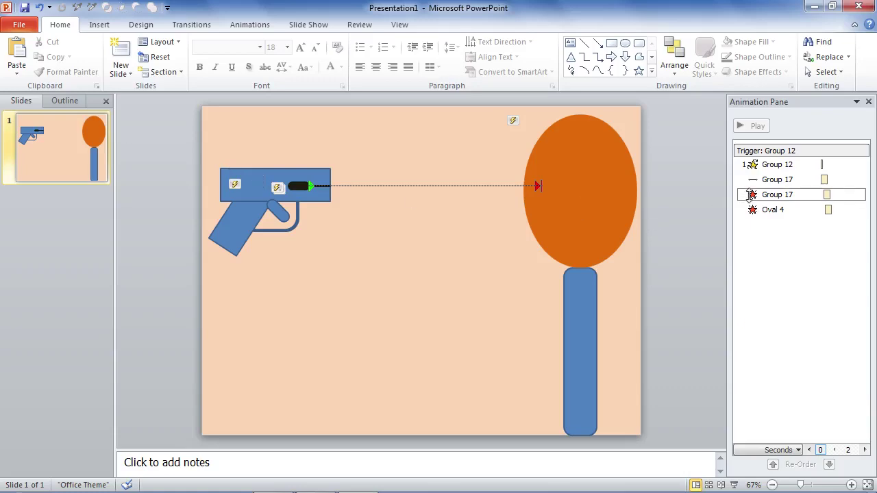
Set the Dissolve Out delays to 0.3 seconds for the bullet and 0 for Oval 4.
double_click(750, 194)
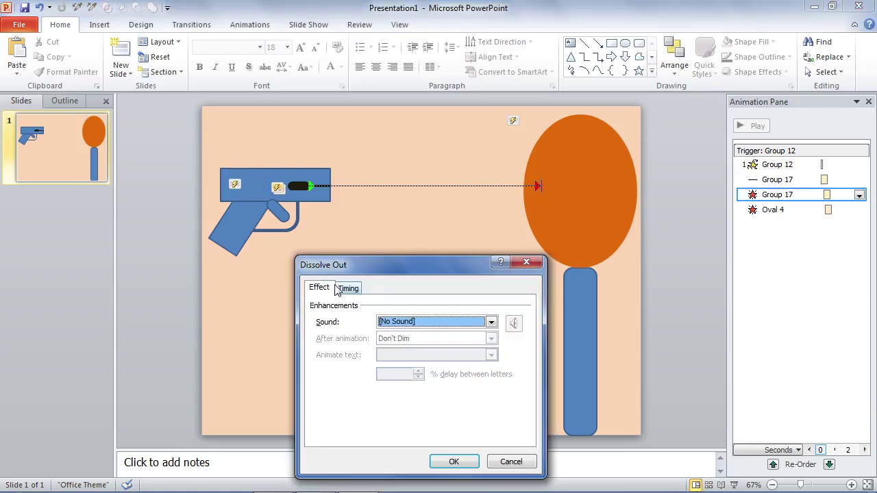
left_click(345, 289)
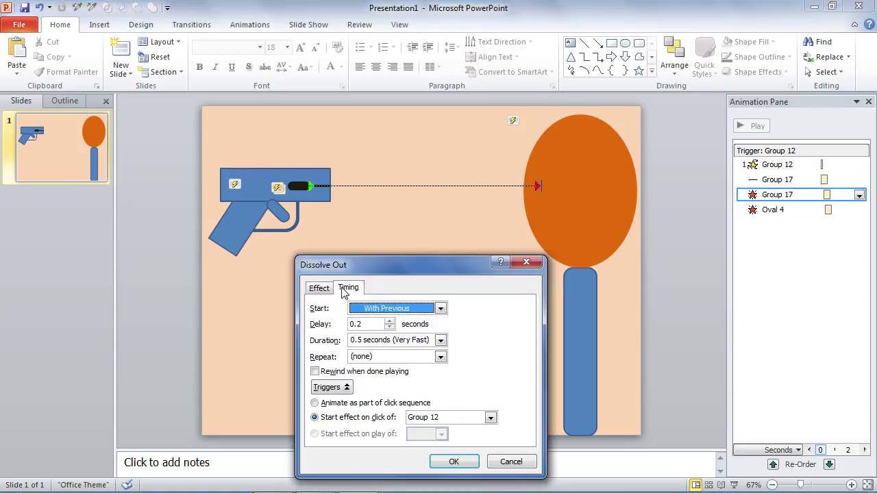
double_click(363, 324)
type("0")
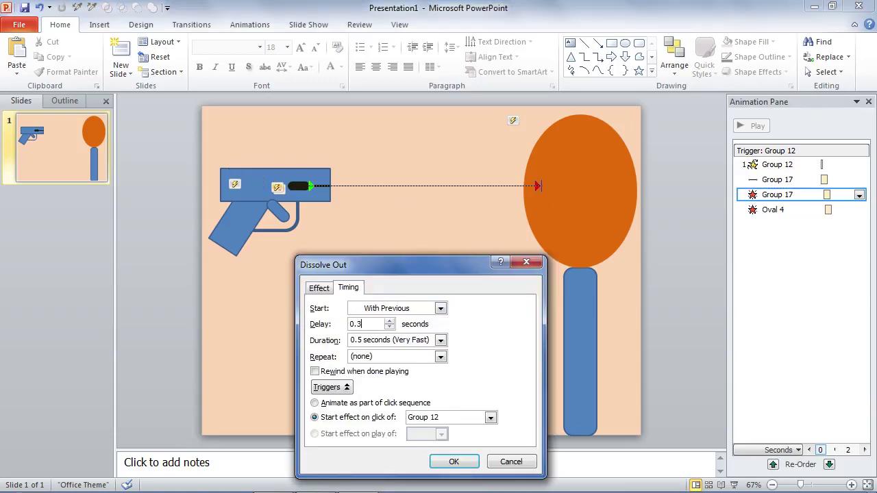
left_click(454, 461)
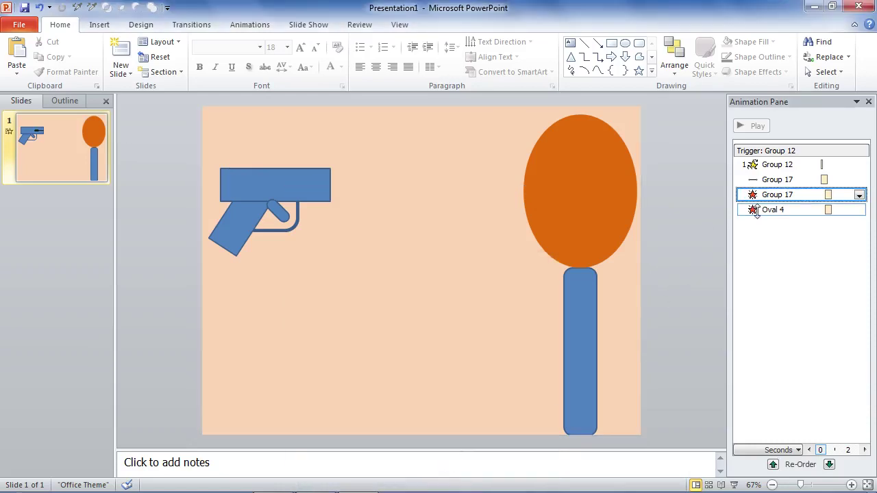
right_click(755, 211)
left_click(745, 273)
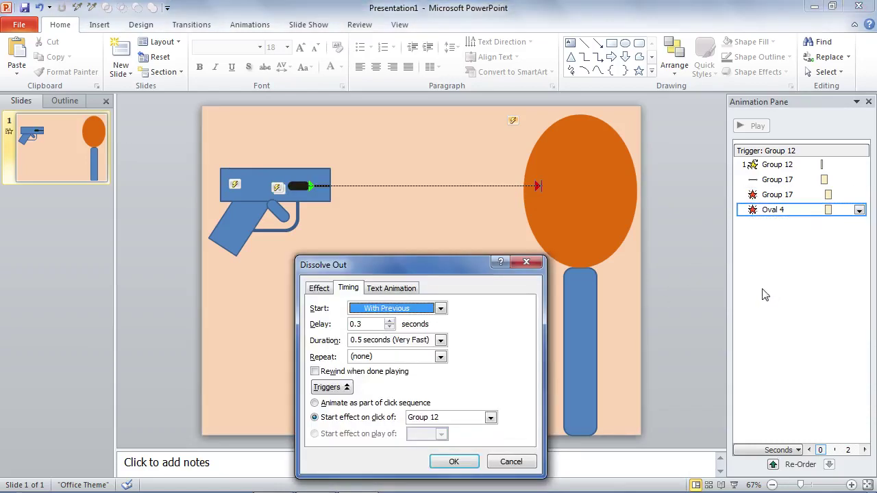
double_click(362, 324)
type("0")
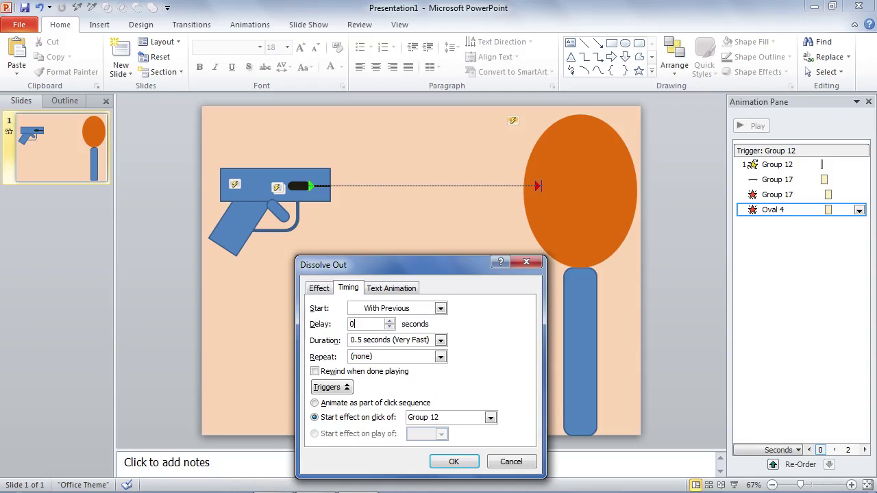
left_click(448, 461)
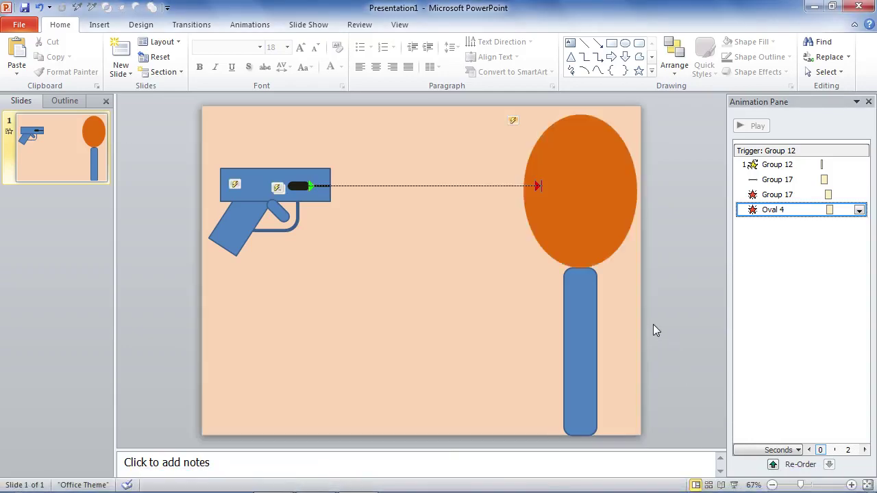
left_click(734, 485)
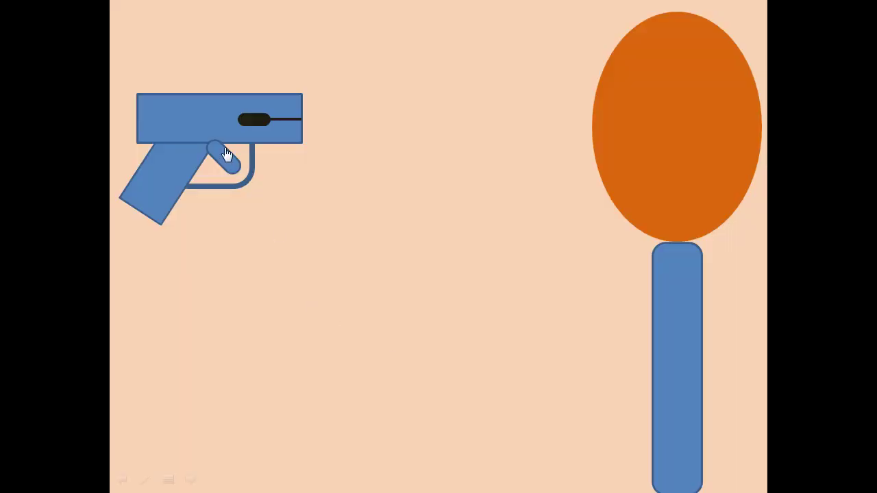
left_click(228, 161)
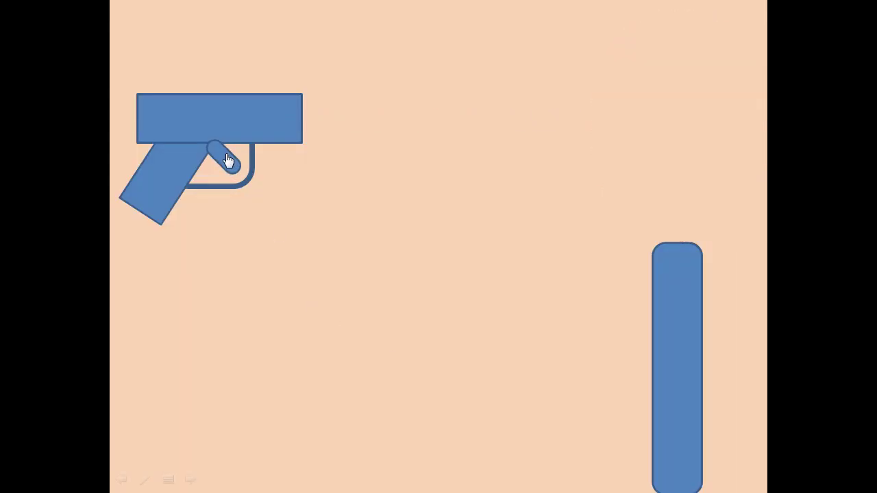
left_click(228, 160)
left_click(227, 165)
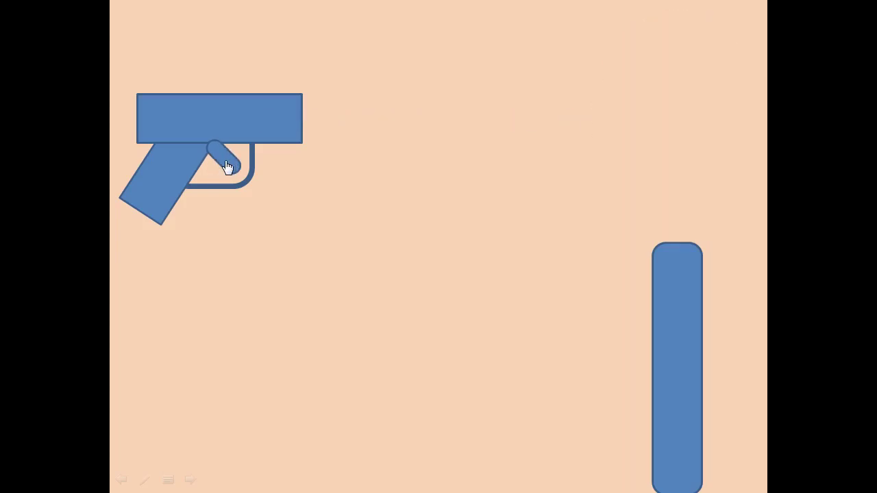
left_click(227, 165)
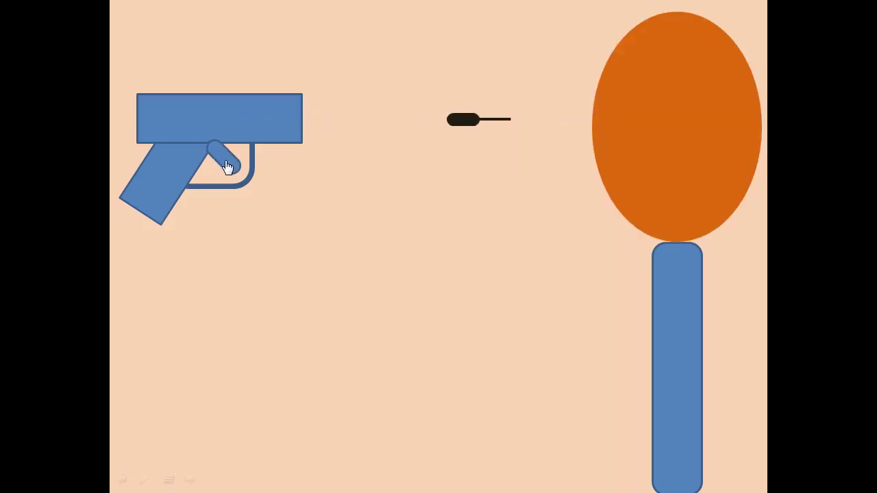
left_click(228, 167)
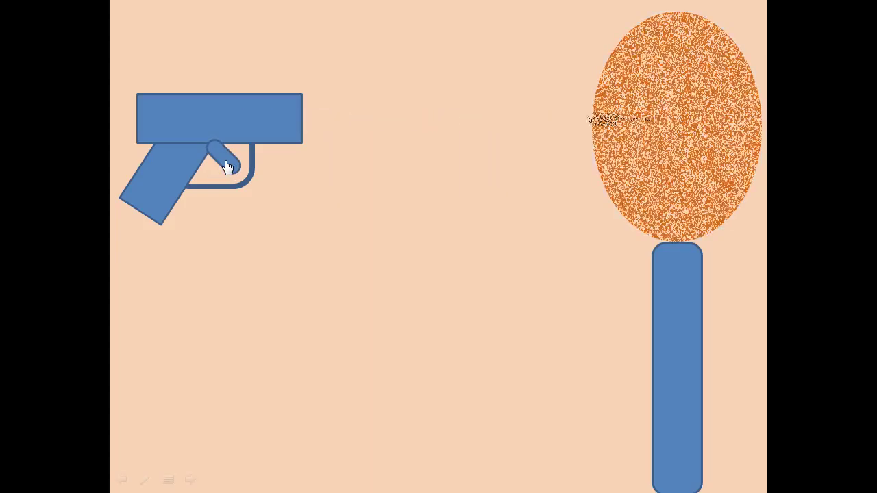
key("Escape")
left_click(306, 293)
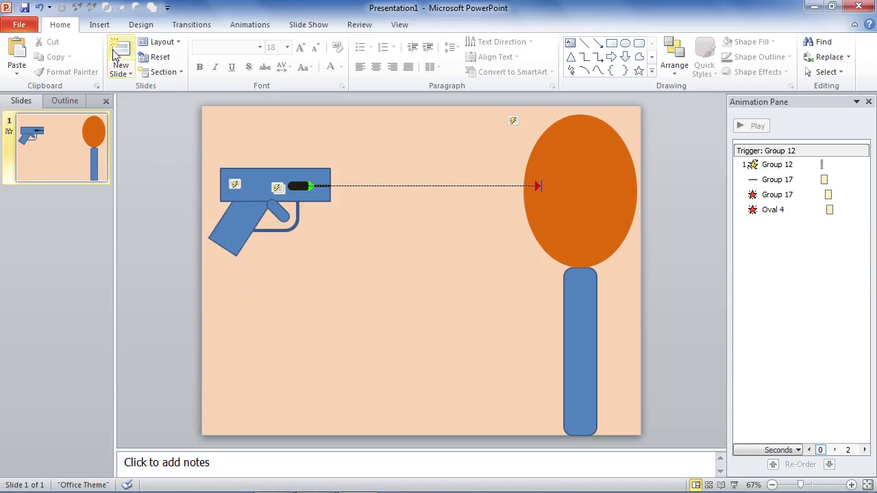
Insert the gunshot mp3 from the Desktop as audio on the slide.
left_click(100, 26)
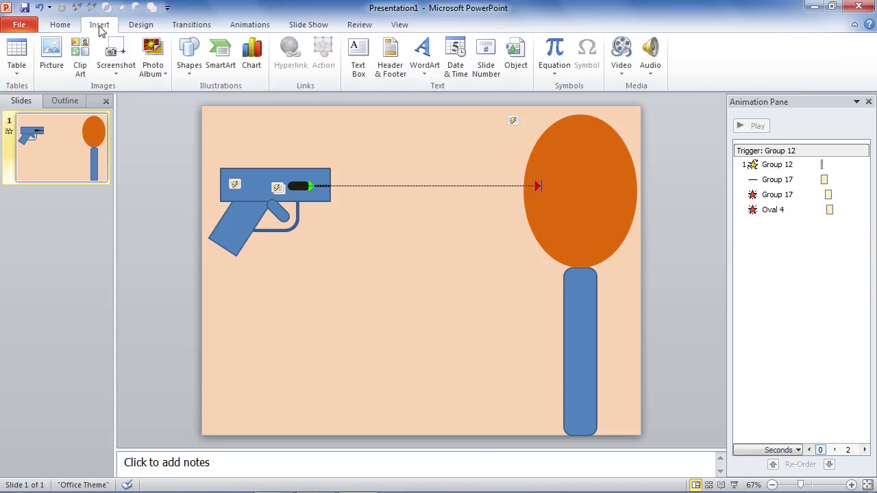
left_click(651, 72)
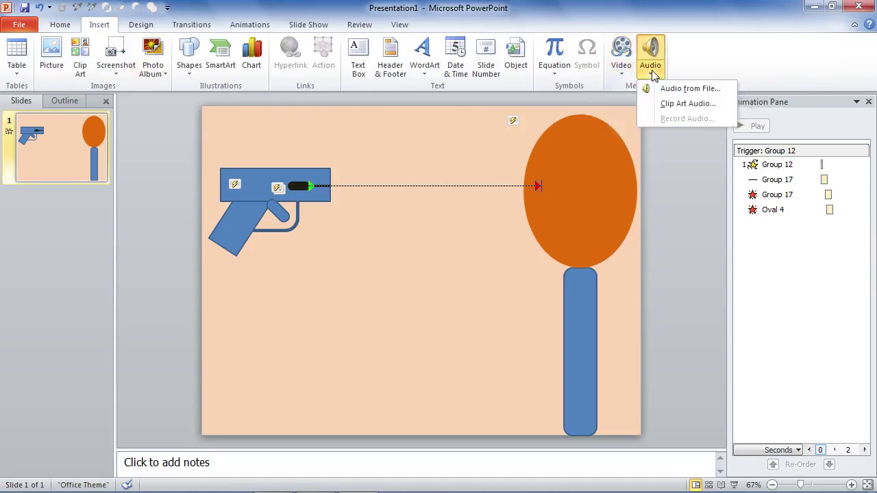
left_click(688, 88)
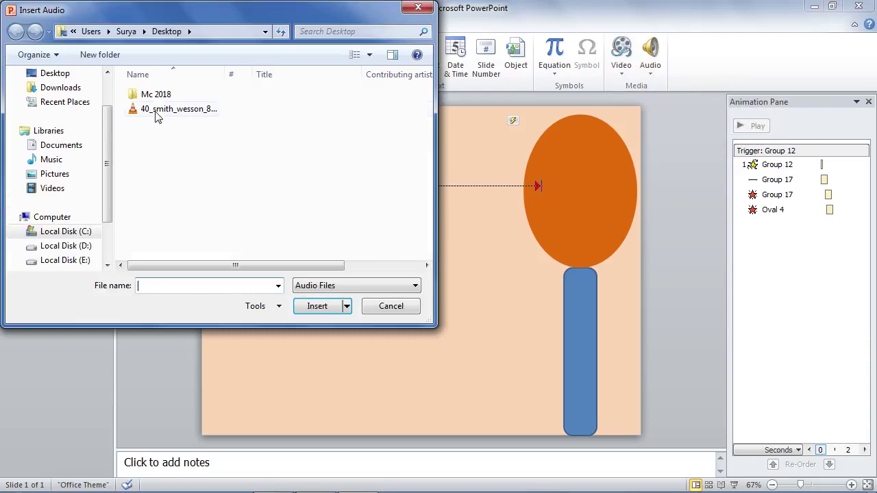
left_click(60, 74)
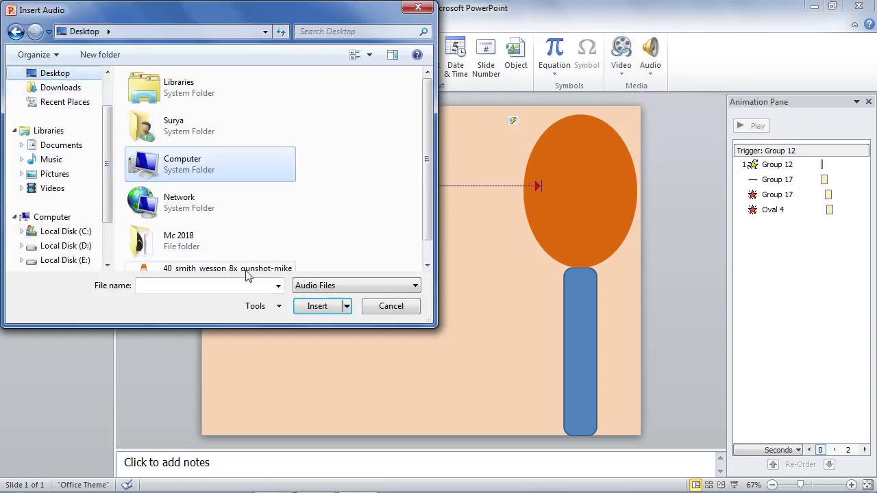
left_click_drag(249, 323, 249, 401)
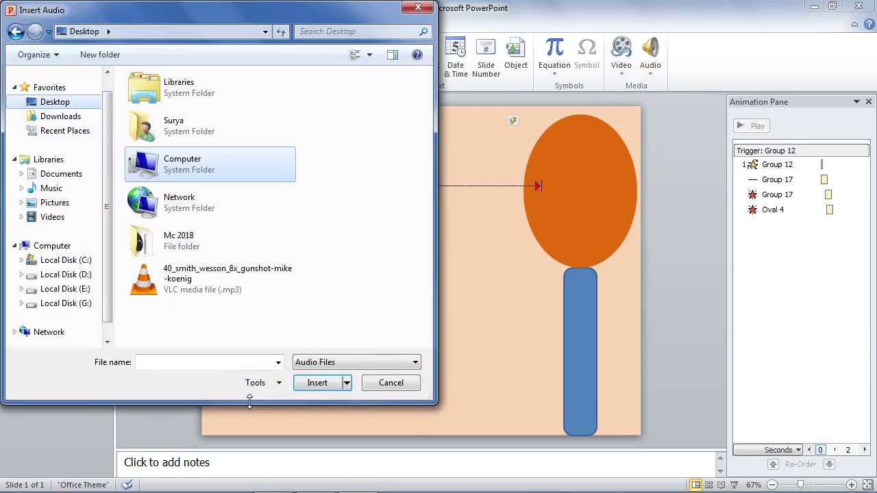
key("alt+Tab")
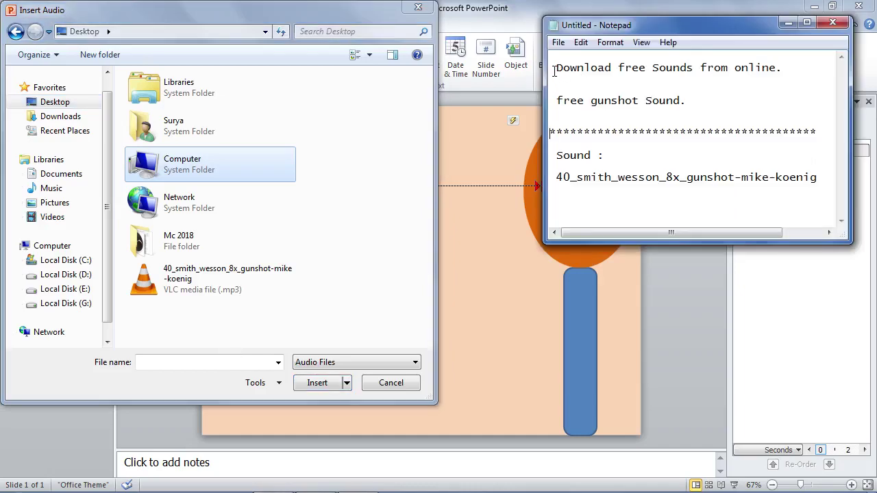
left_click_drag(555, 71, 746, 87)
left_click(770, 87)
left_click_drag(556, 176, 550, 190)
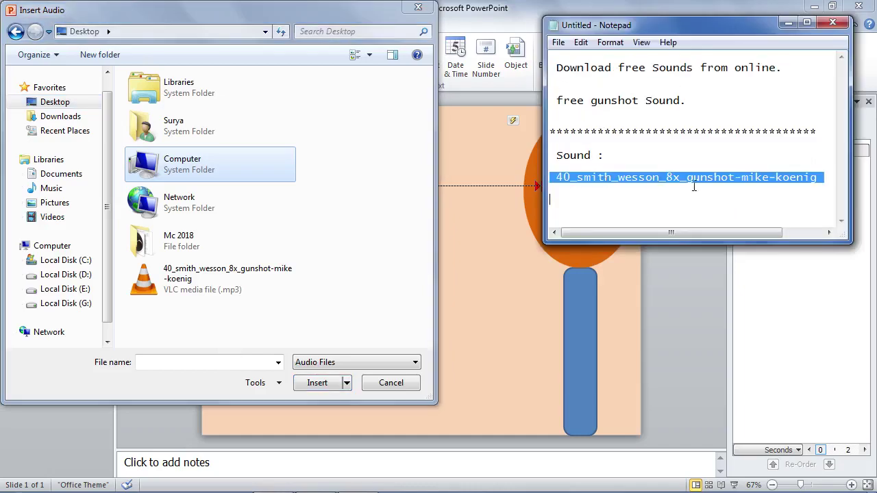
left_click(793, 77)
left_click(833, 26)
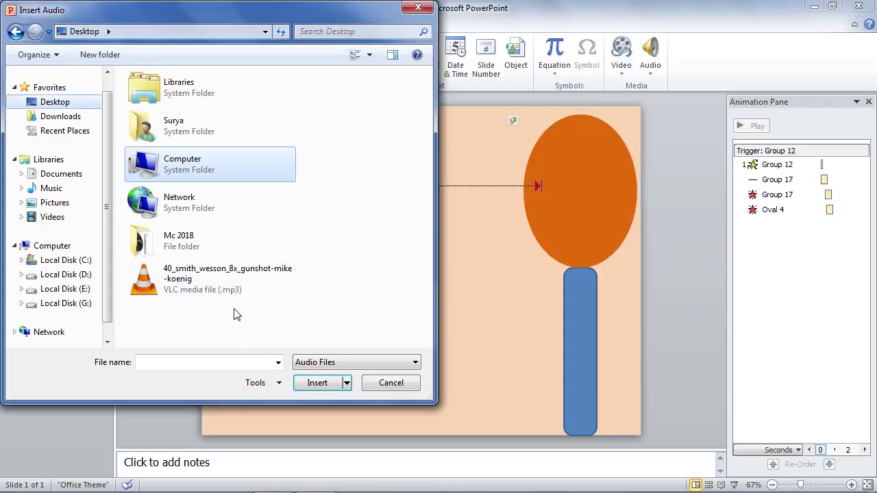
left_click(173, 278)
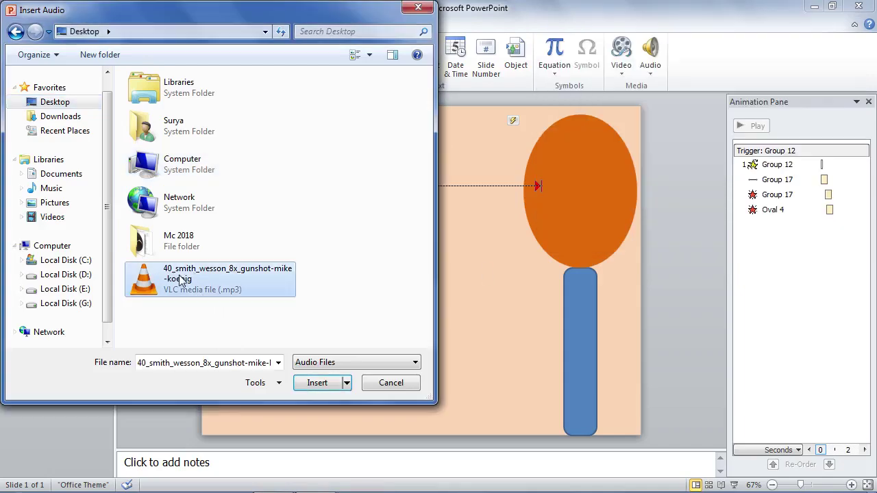
left_click(315, 382)
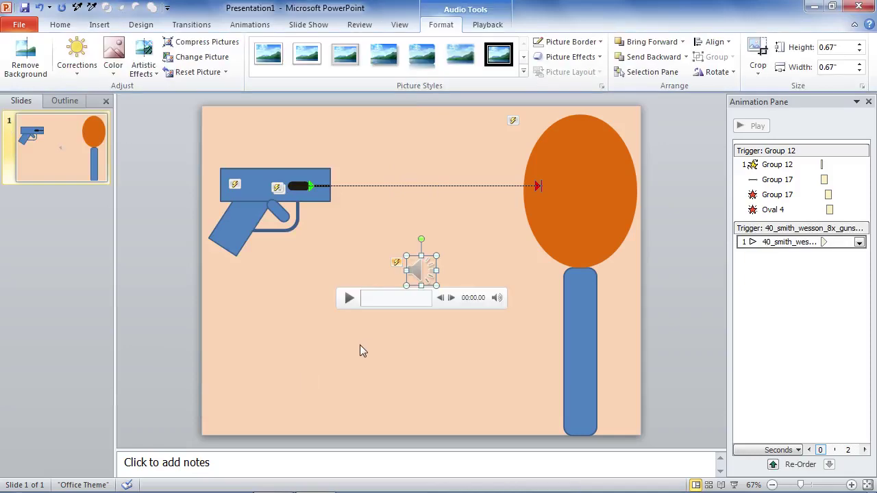
Place the speaker icon just left of the slide beside the gun and open its Play Audio options.
left_click_drag(420, 272, 176, 209)
left_click_drag(177, 209, 185, 196)
left_click(161, 292)
left_click(184, 206)
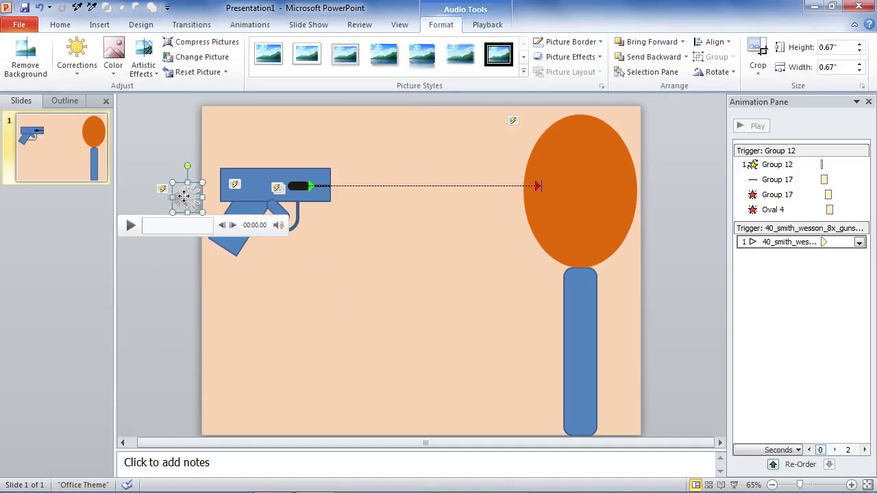
left_click(187, 292)
left_click(173, 199)
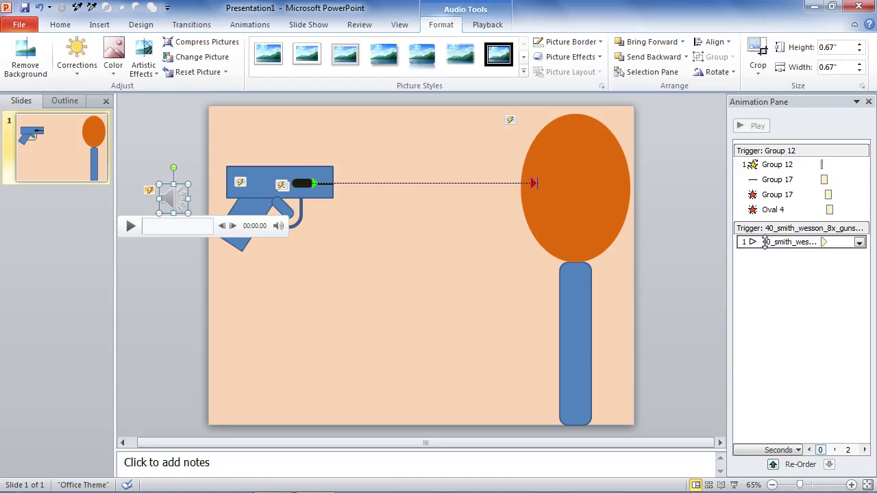
right_click(765, 243)
left_click(779, 307)
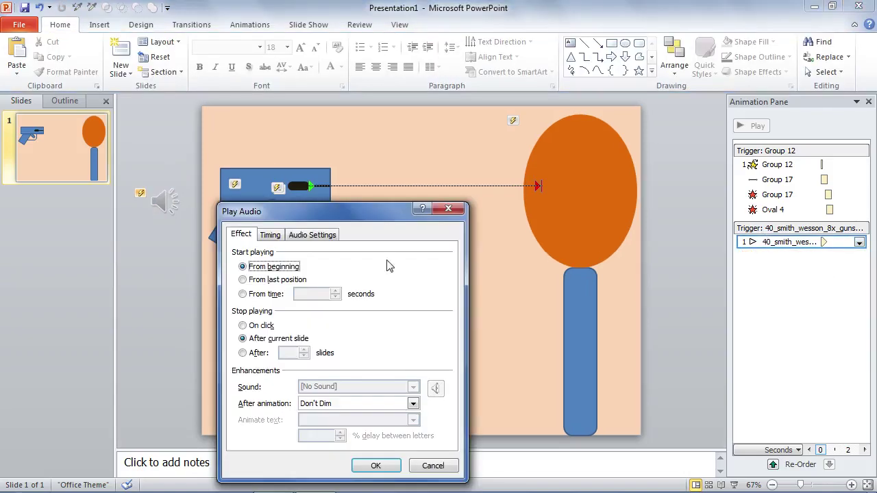
Trigger the gunshot audio on clicking Group 12 and start the slide show to test it.
left_click_drag(342, 216, 426, 129)
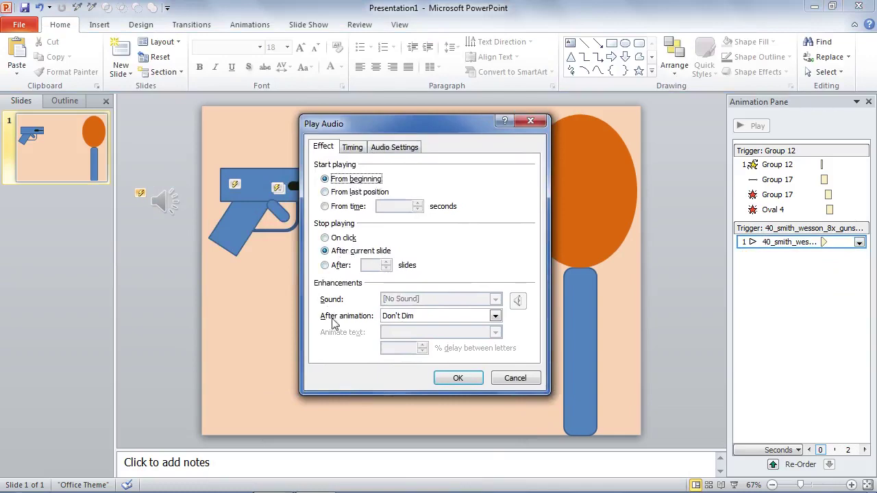
left_click(326, 150)
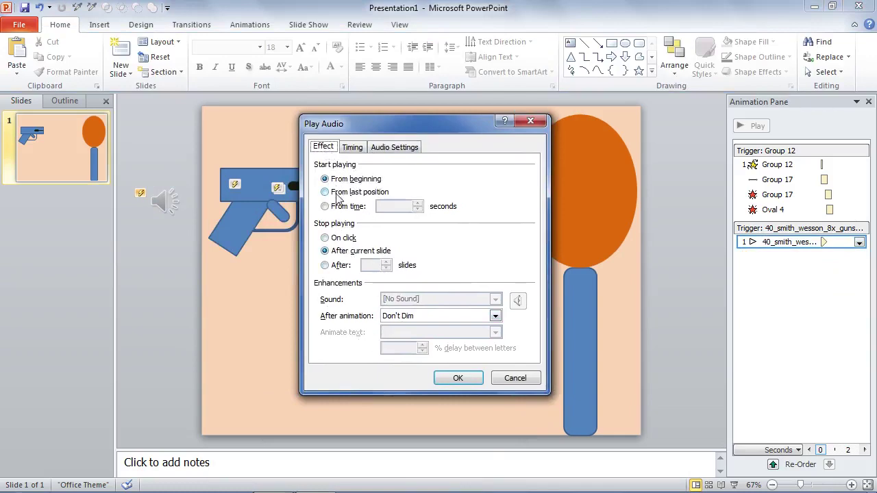
left_click(352, 148)
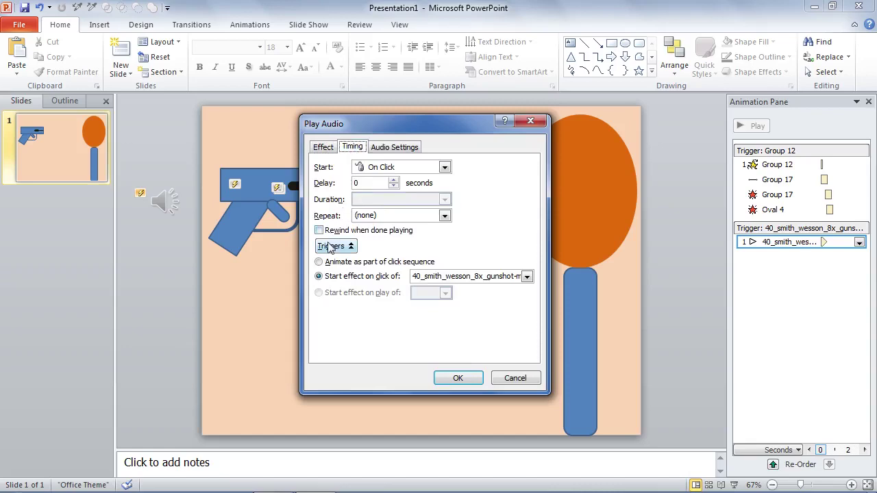
left_click(499, 277)
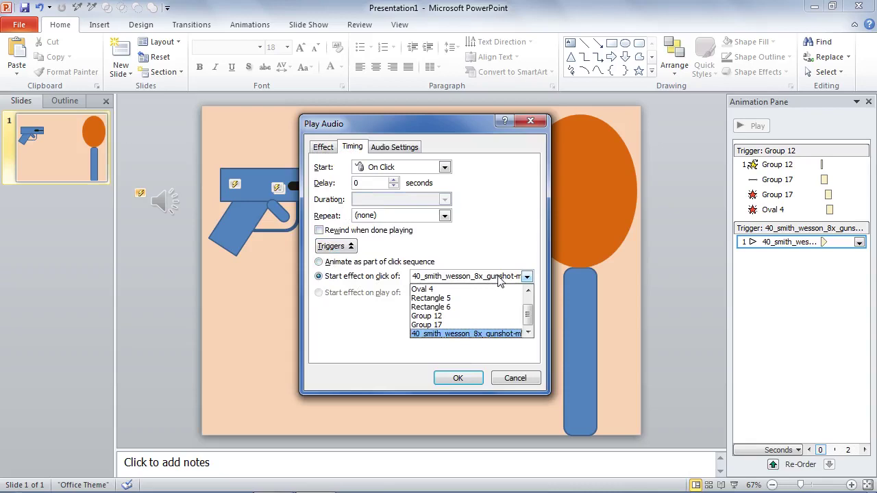
left_click(428, 316)
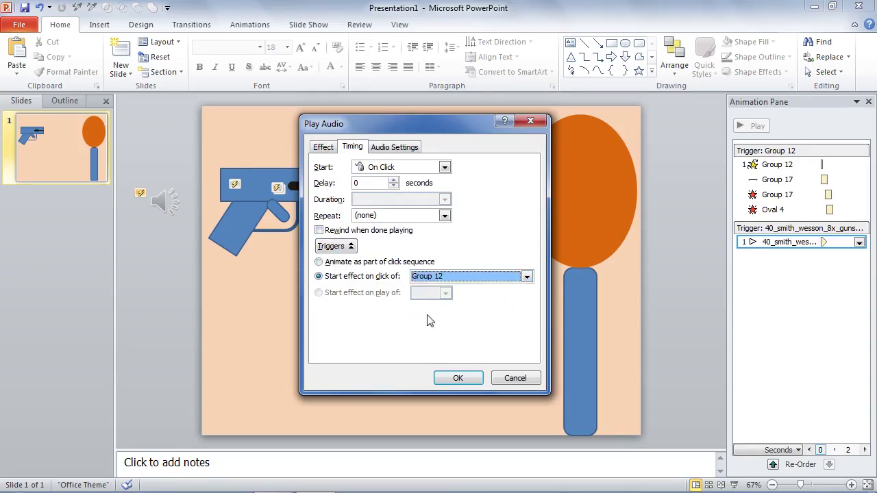
left_click(450, 378)
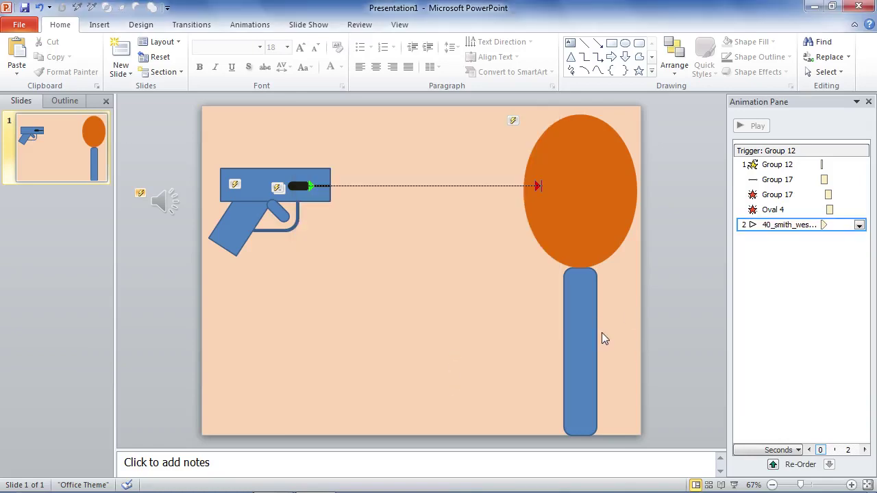
left_click(733, 484)
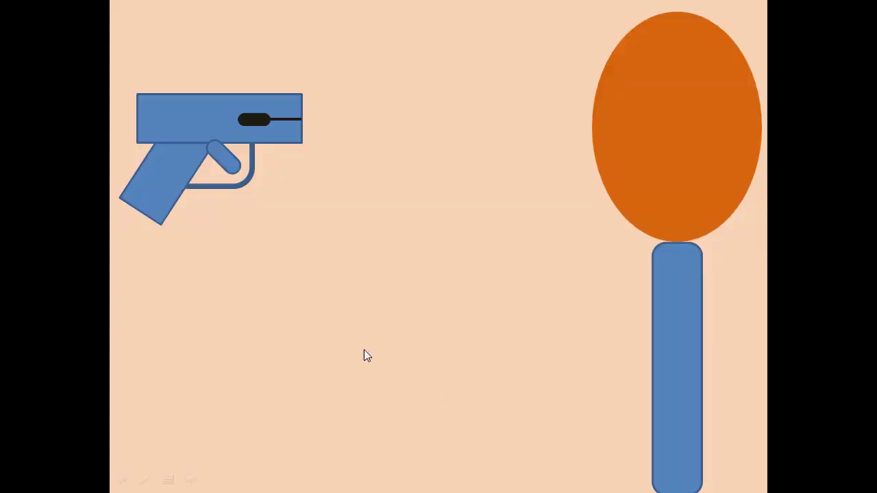
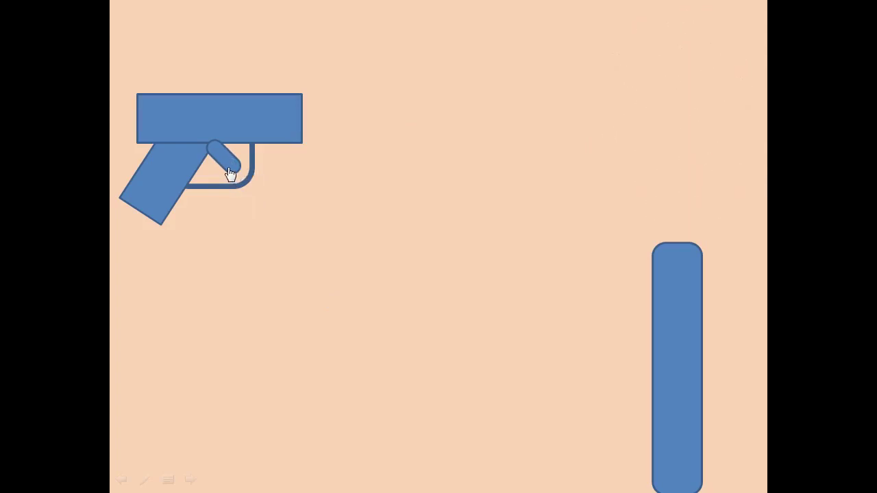
Set every Group 12 trigger animation, gunshot sound included, to start With Previous.
key("Escape")
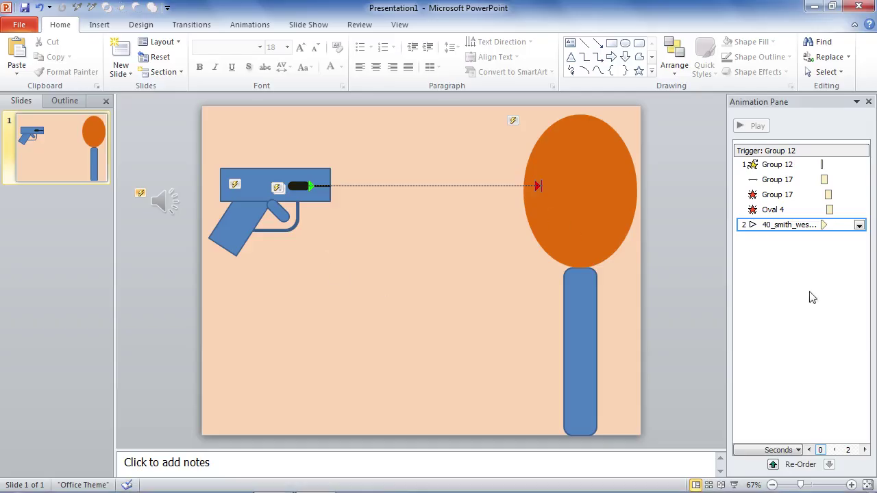
left_click(772, 167)
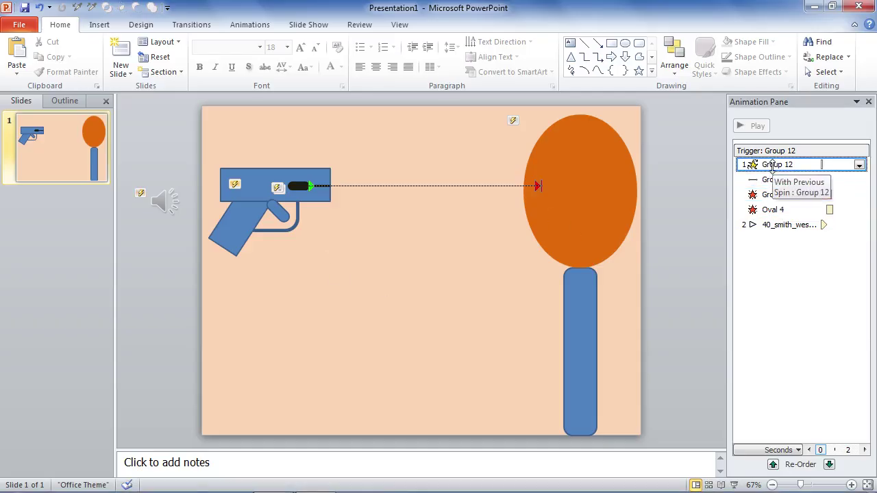
left_click(772, 226, "shift")
right_click(772, 227)
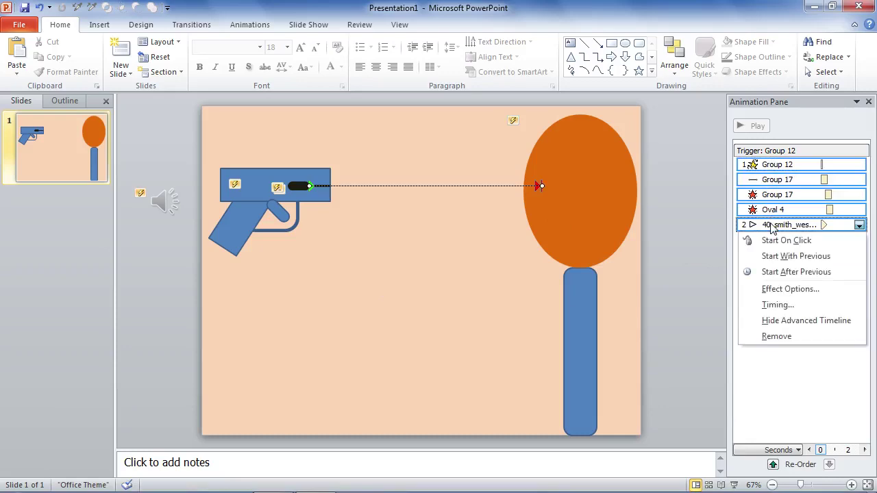
left_click(777, 305)
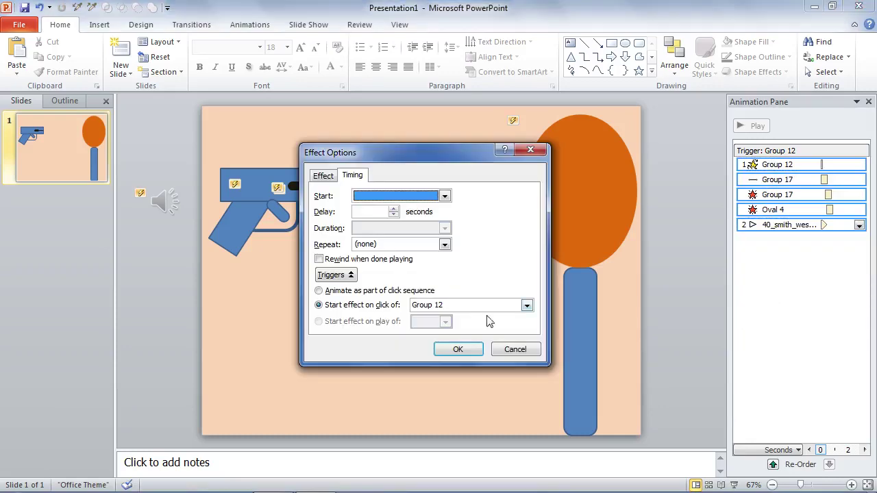
left_click(396, 195)
left_click(385, 222)
left_click(455, 349)
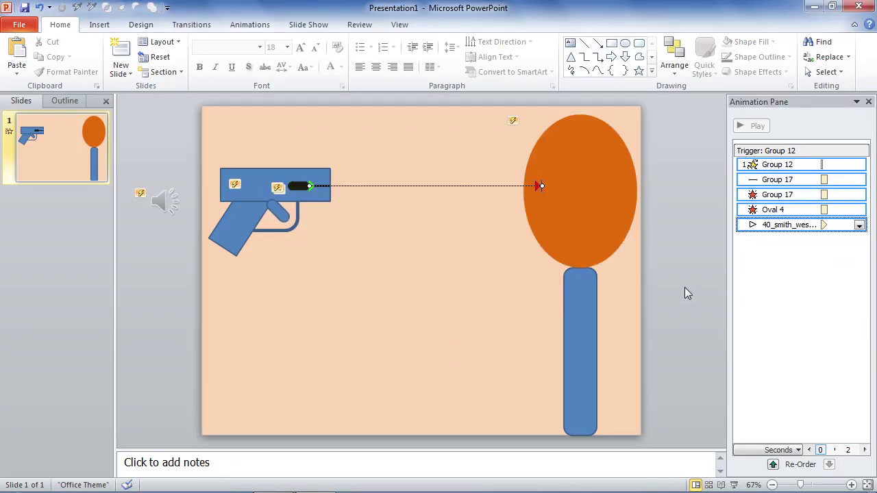
Run the slide show and fire the gun twice to test the timing.
left_click(684, 287)
left_click(734, 484)
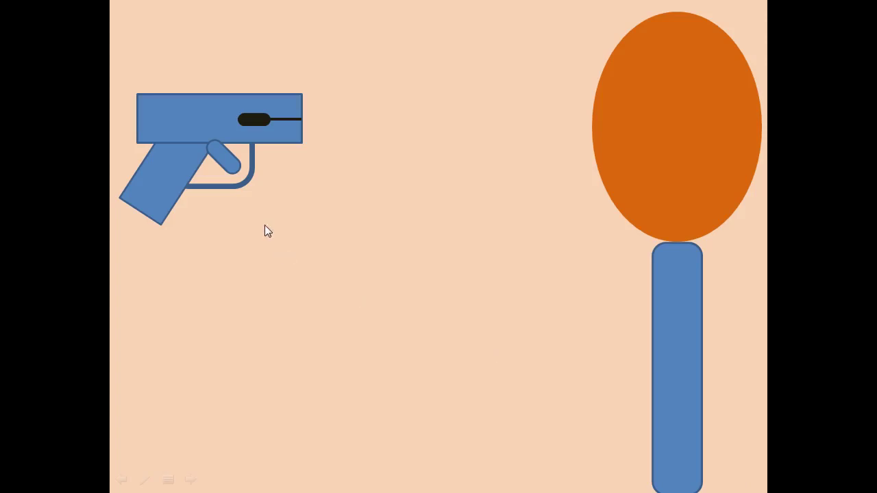
left_click(229, 168)
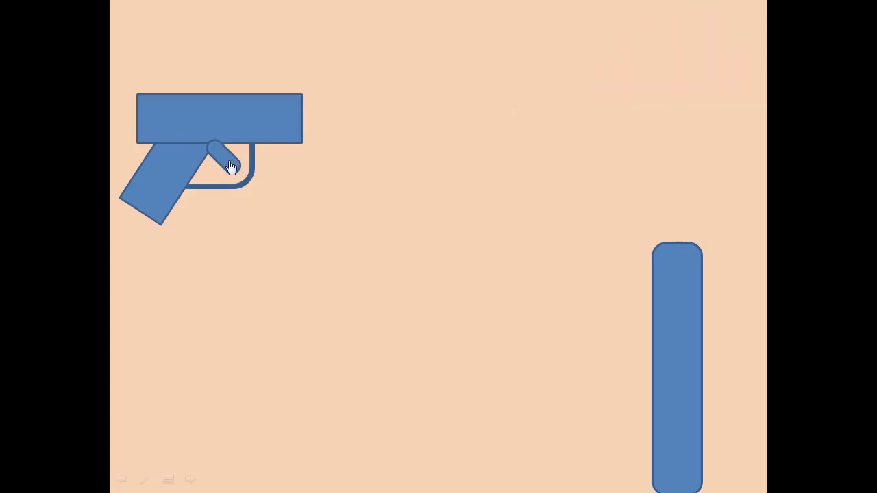
left_click(231, 168)
Set the gunshot sound's Stop playing option to On click in its effect options.
key("Escape")
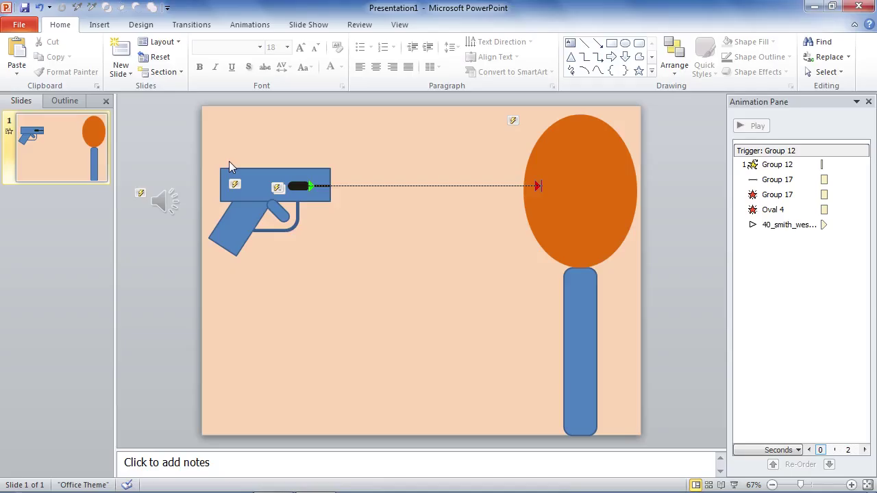
left_click(767, 224)
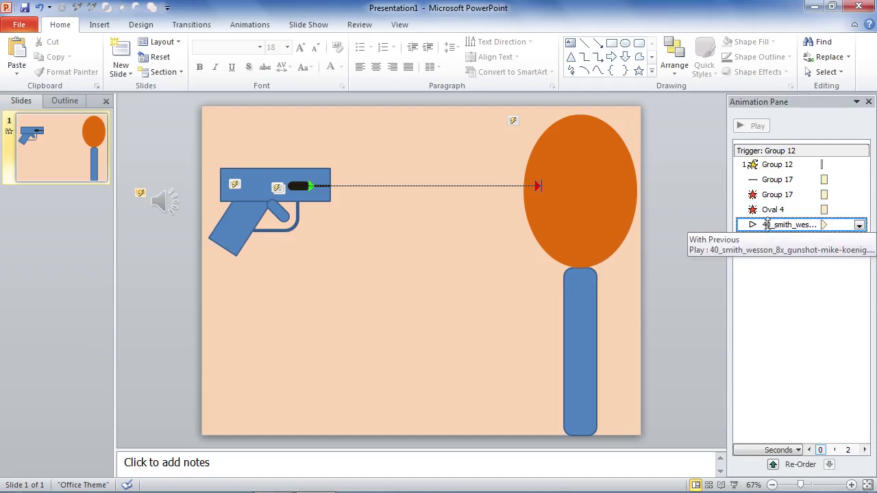
double_click(768, 224)
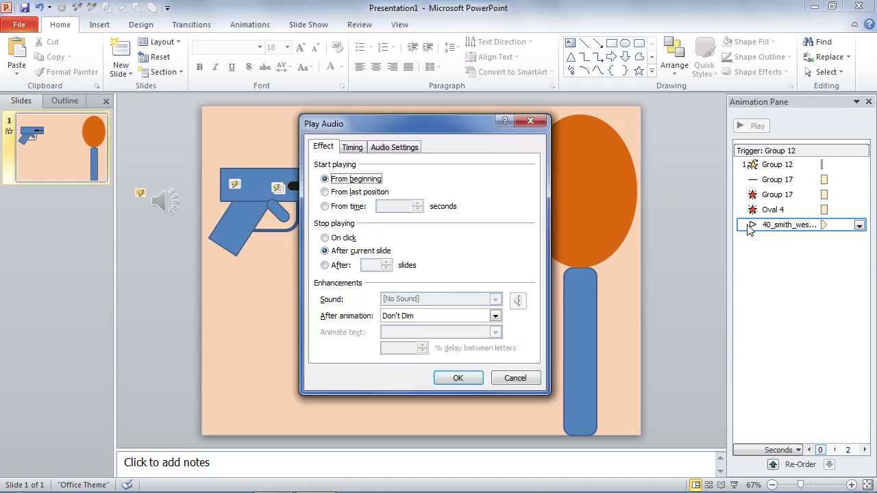
left_click(352, 147)
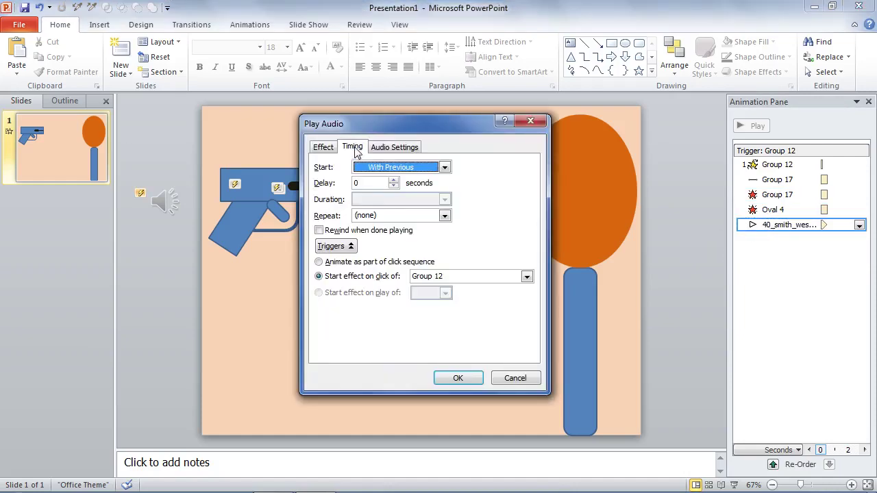
left_click(382, 149)
left_click(351, 150)
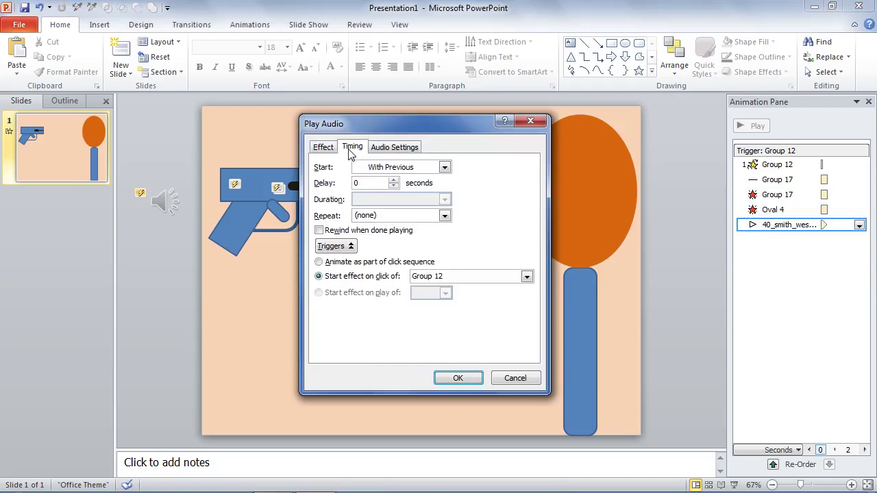
left_click(322, 149)
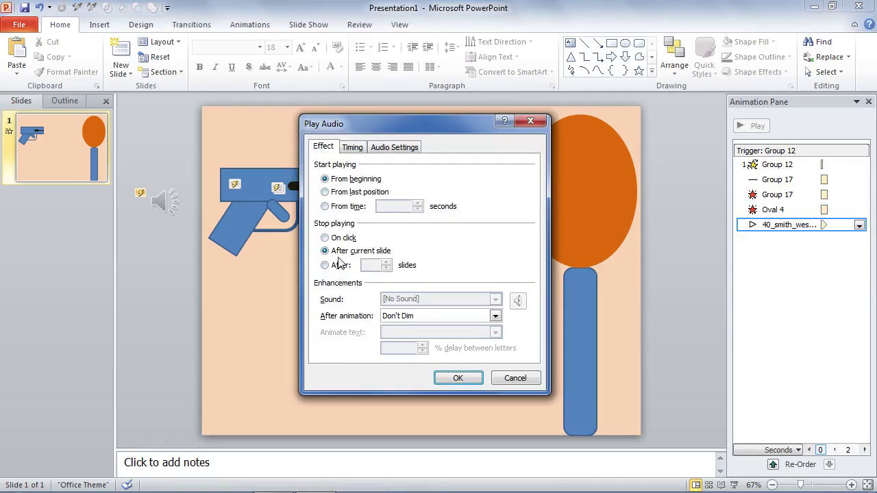
left_click(326, 238)
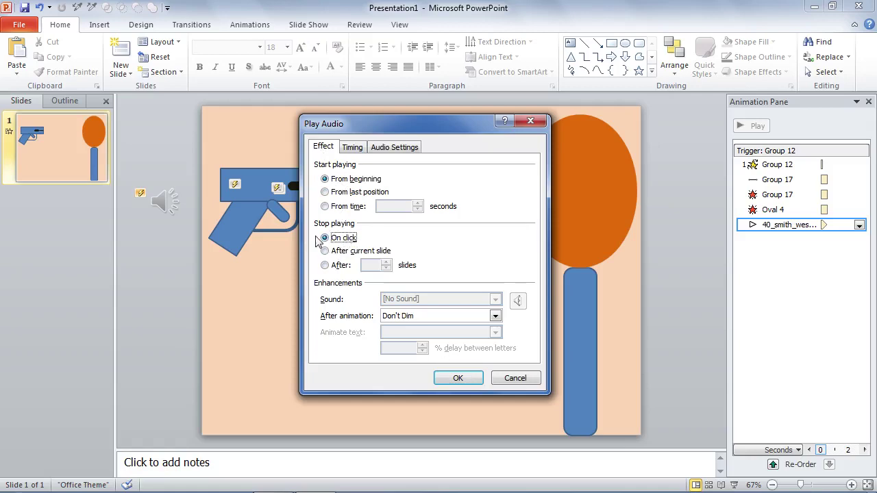
left_click(456, 378)
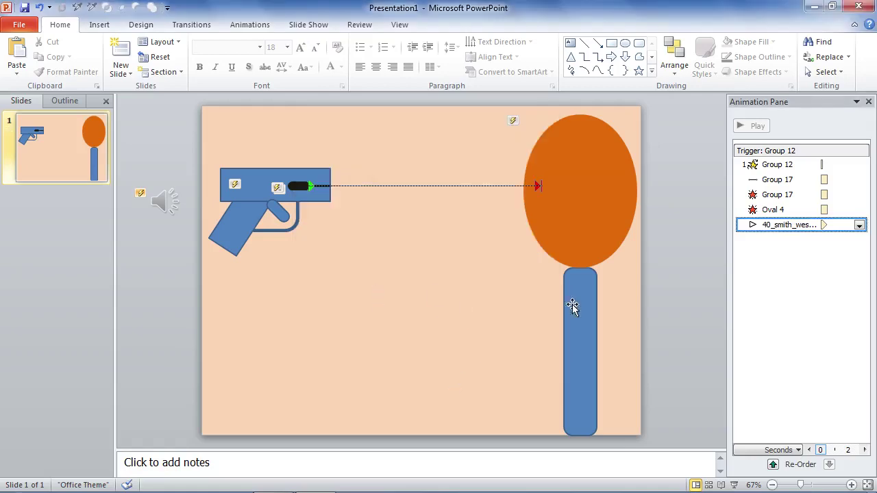
Test the slide show by firing the gun twice, then exit.
left_click(734, 484)
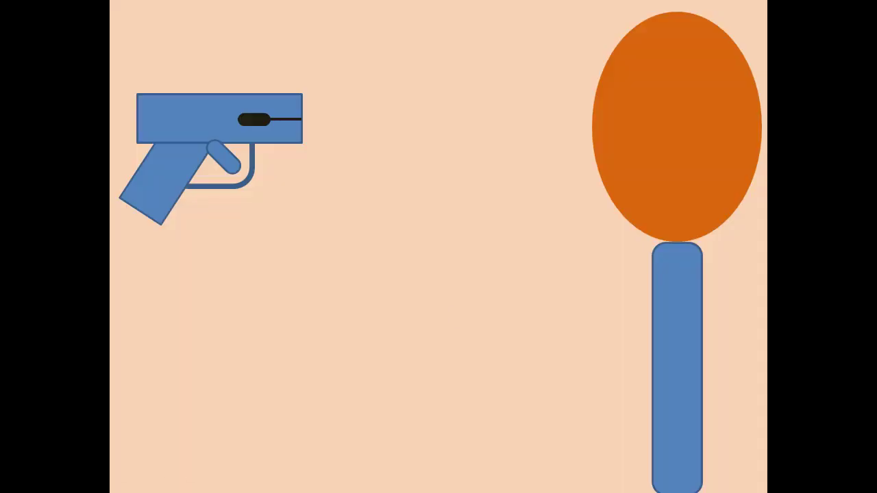
left_click(230, 166)
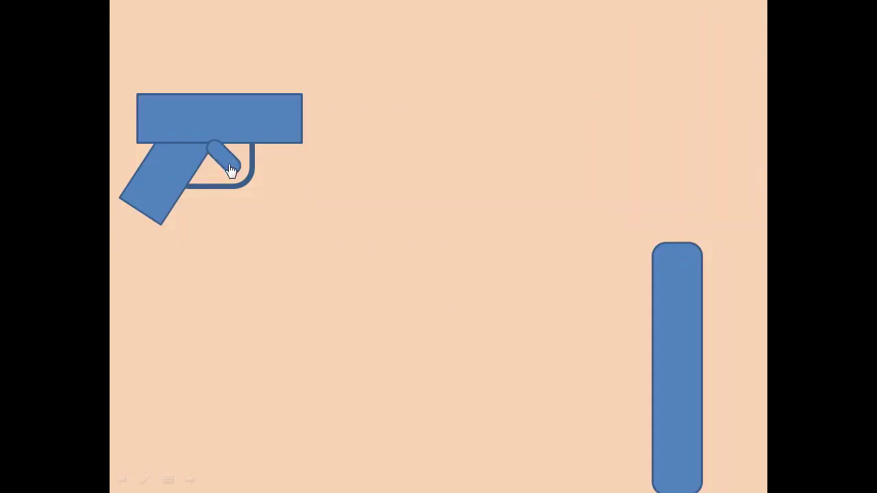
left_click(230, 169)
key("Escape")
Send the bullet to the back so it sits behind the gun.
left_click(298, 185)
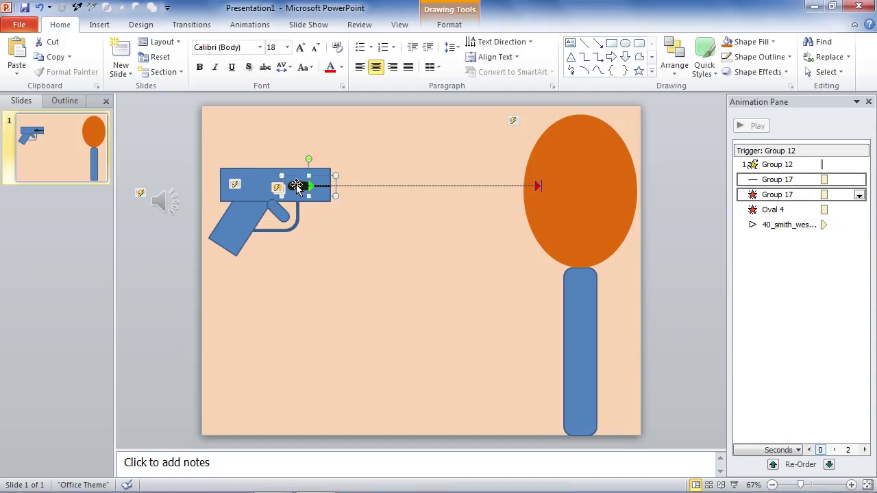
right_click(297, 185)
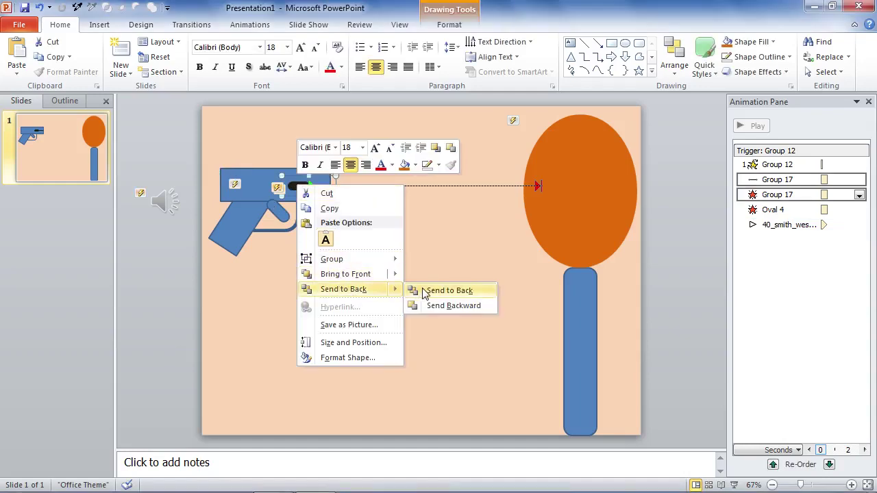
left_click(420, 294)
left_click(370, 237)
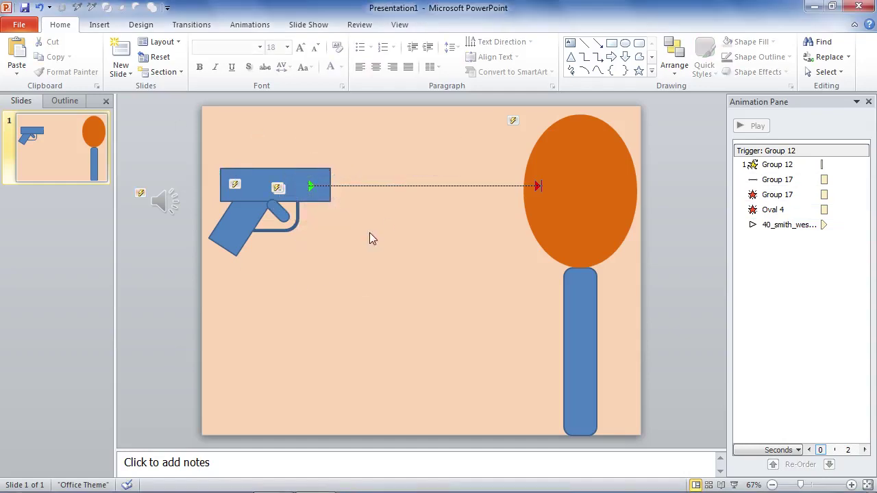
Run the slide show and fire the gun several times to check the bullet.
left_click(733, 485)
left_click(276, 234)
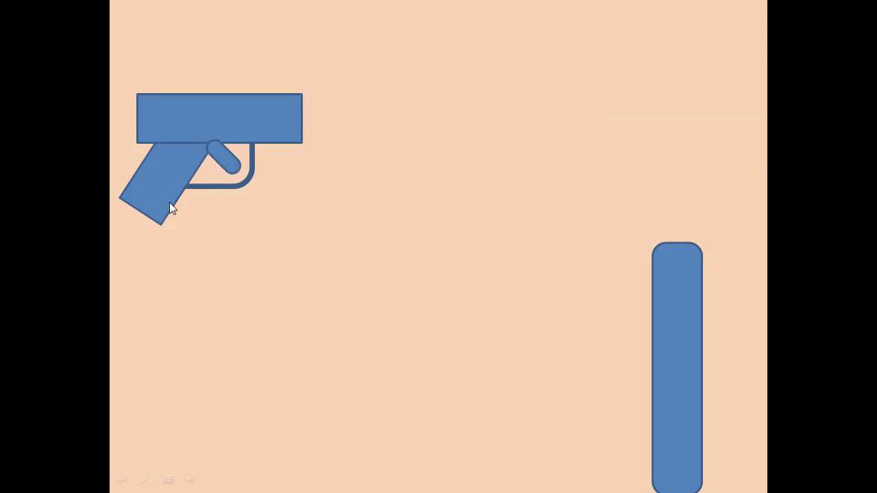
left_click(235, 168)
left_click(233, 177)
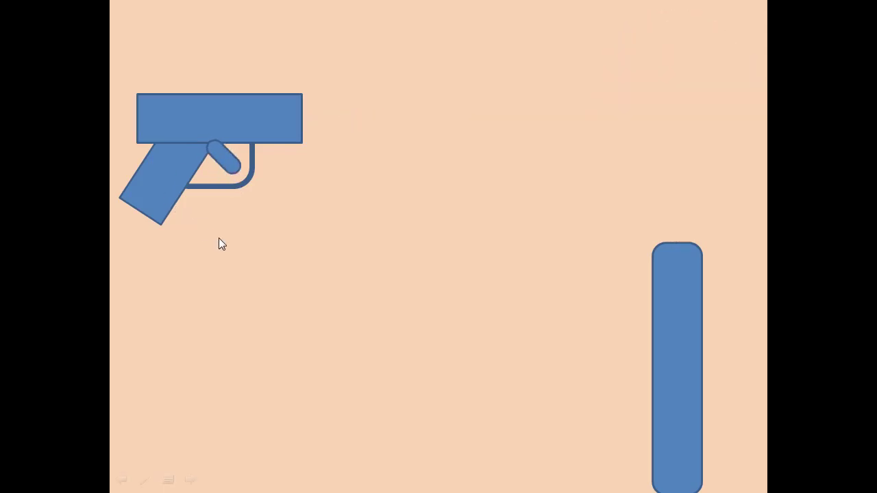